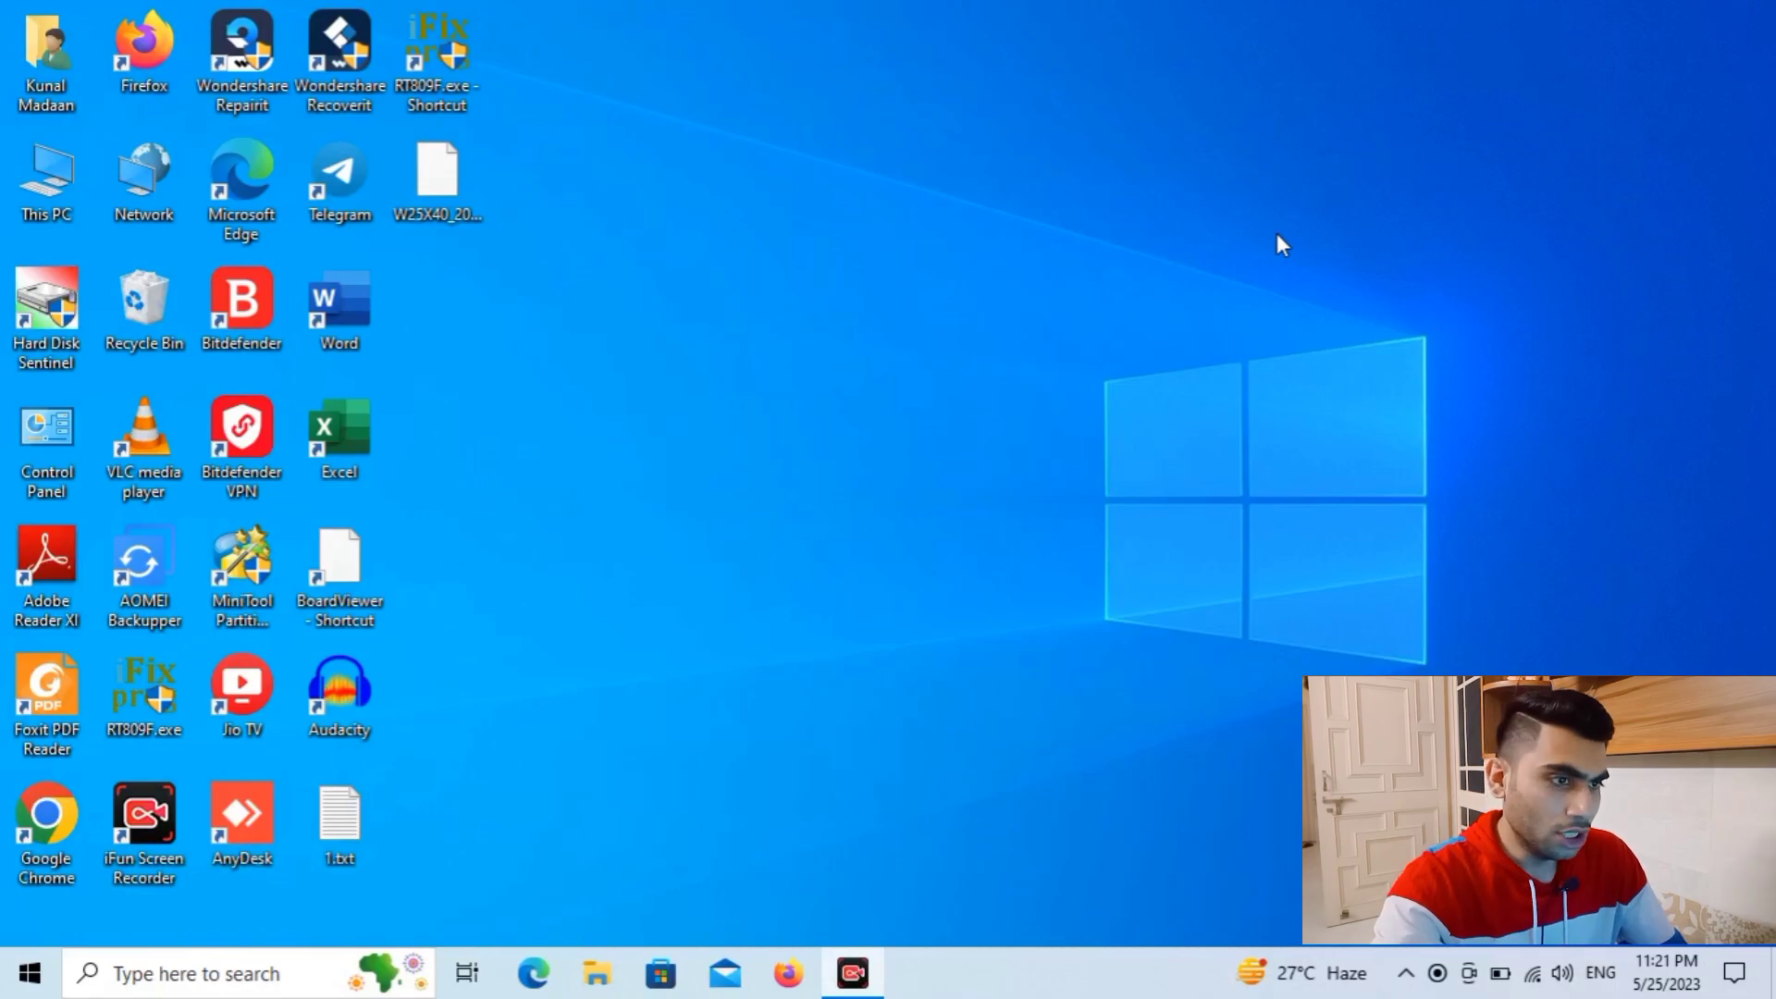
- Launch Excel from the desktop, maximize its window and create a blank workbook
{"action": "double_click", "coordinate": [358, 453]}
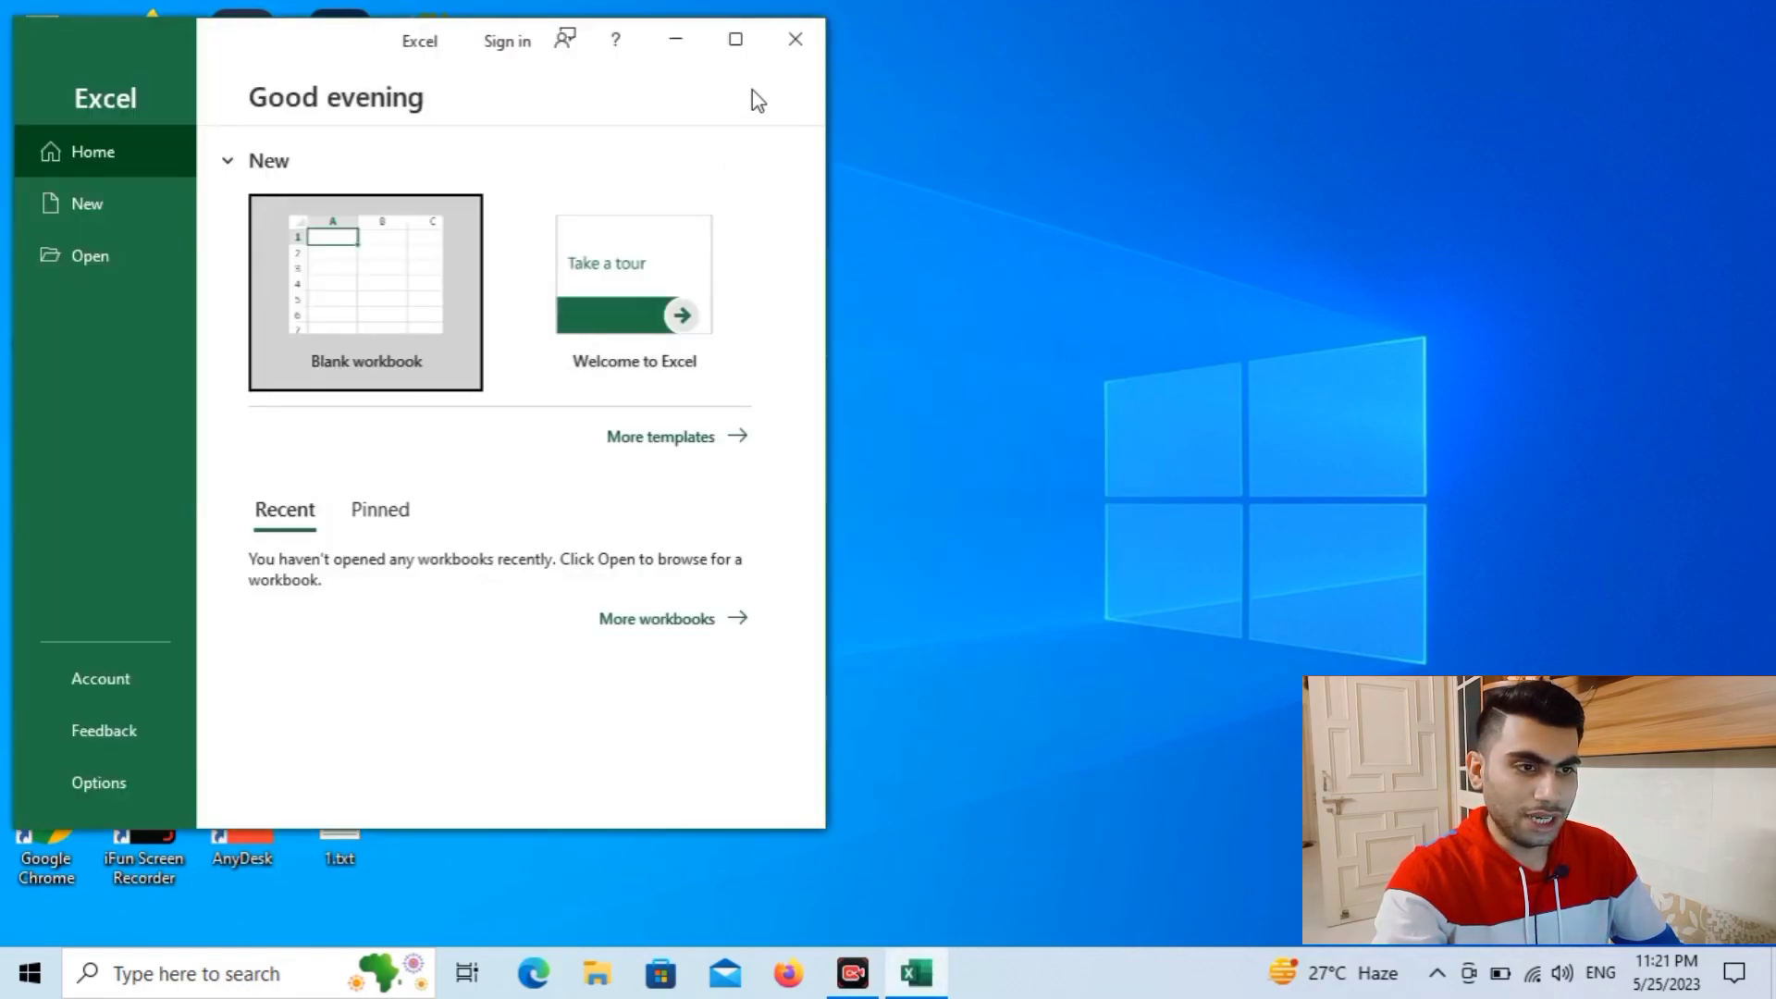
{"action": "left_click", "coordinate": [735, 42]}
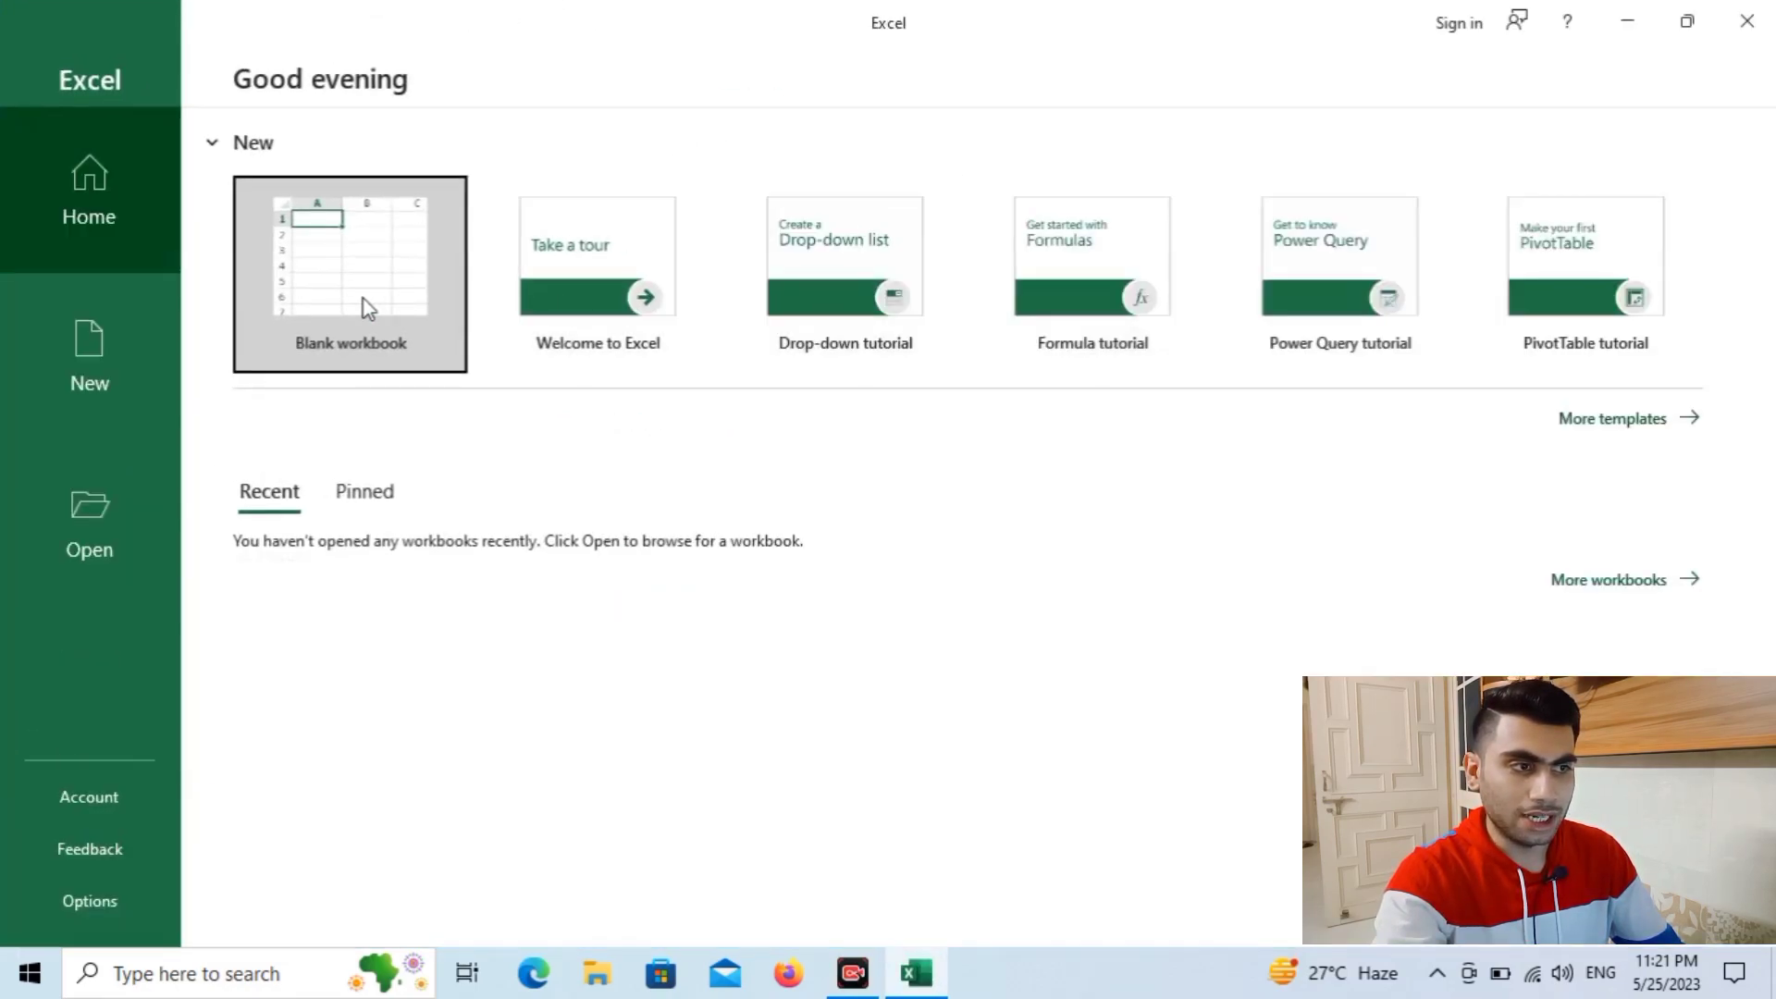
{"action": "left_click", "coordinate": [373, 290]}
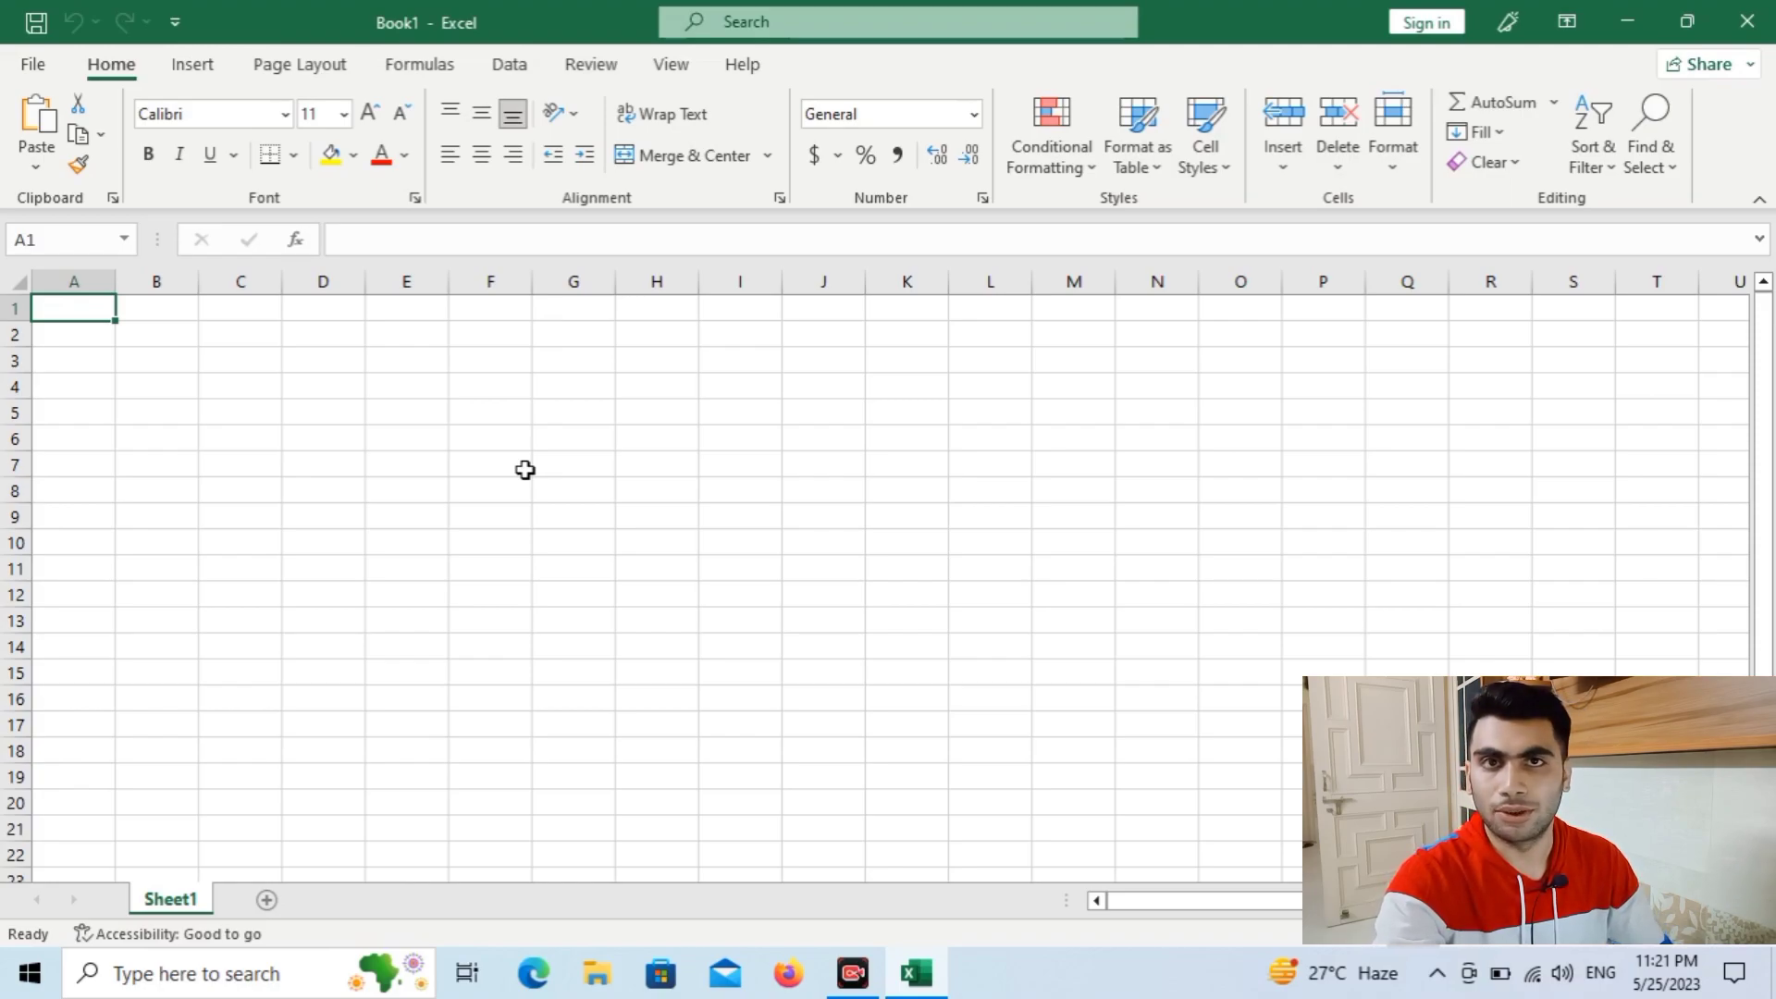
- Find Calculator with a Windows search for "cal", launch it, move its window over the worksheet and close it
{"action": "left_click", "coordinate": [193, 978]}
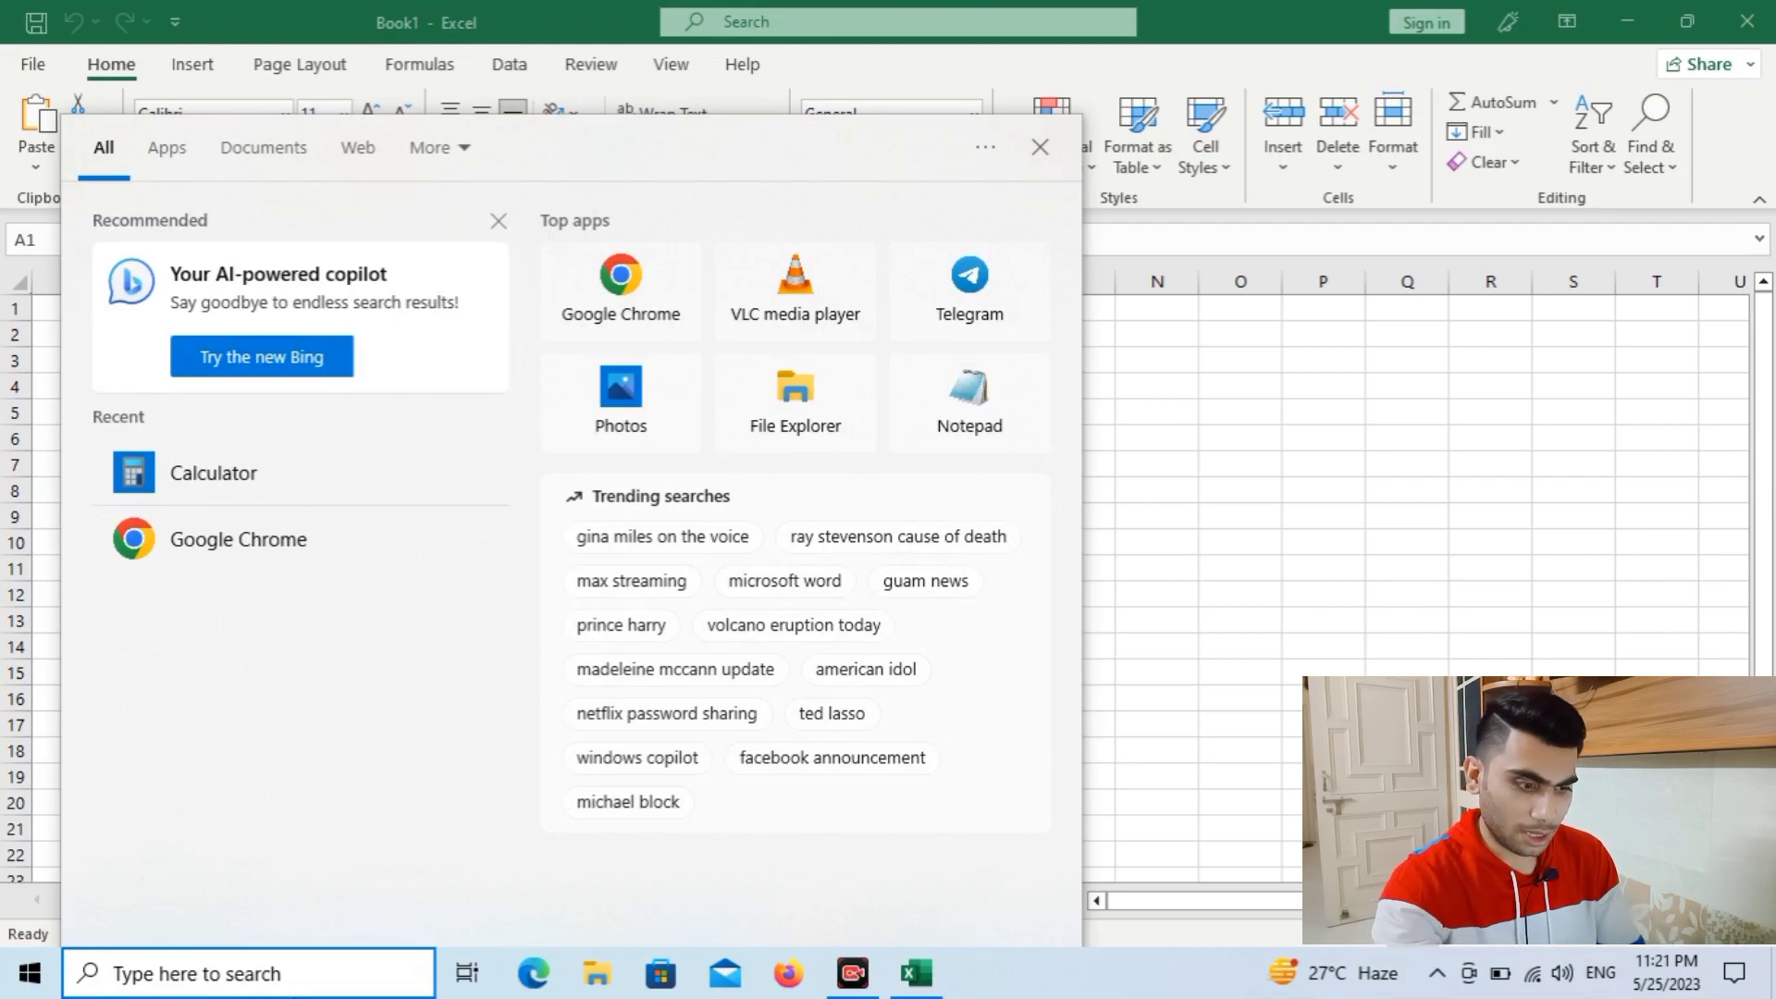
{"action": "type", "text": "cal"}
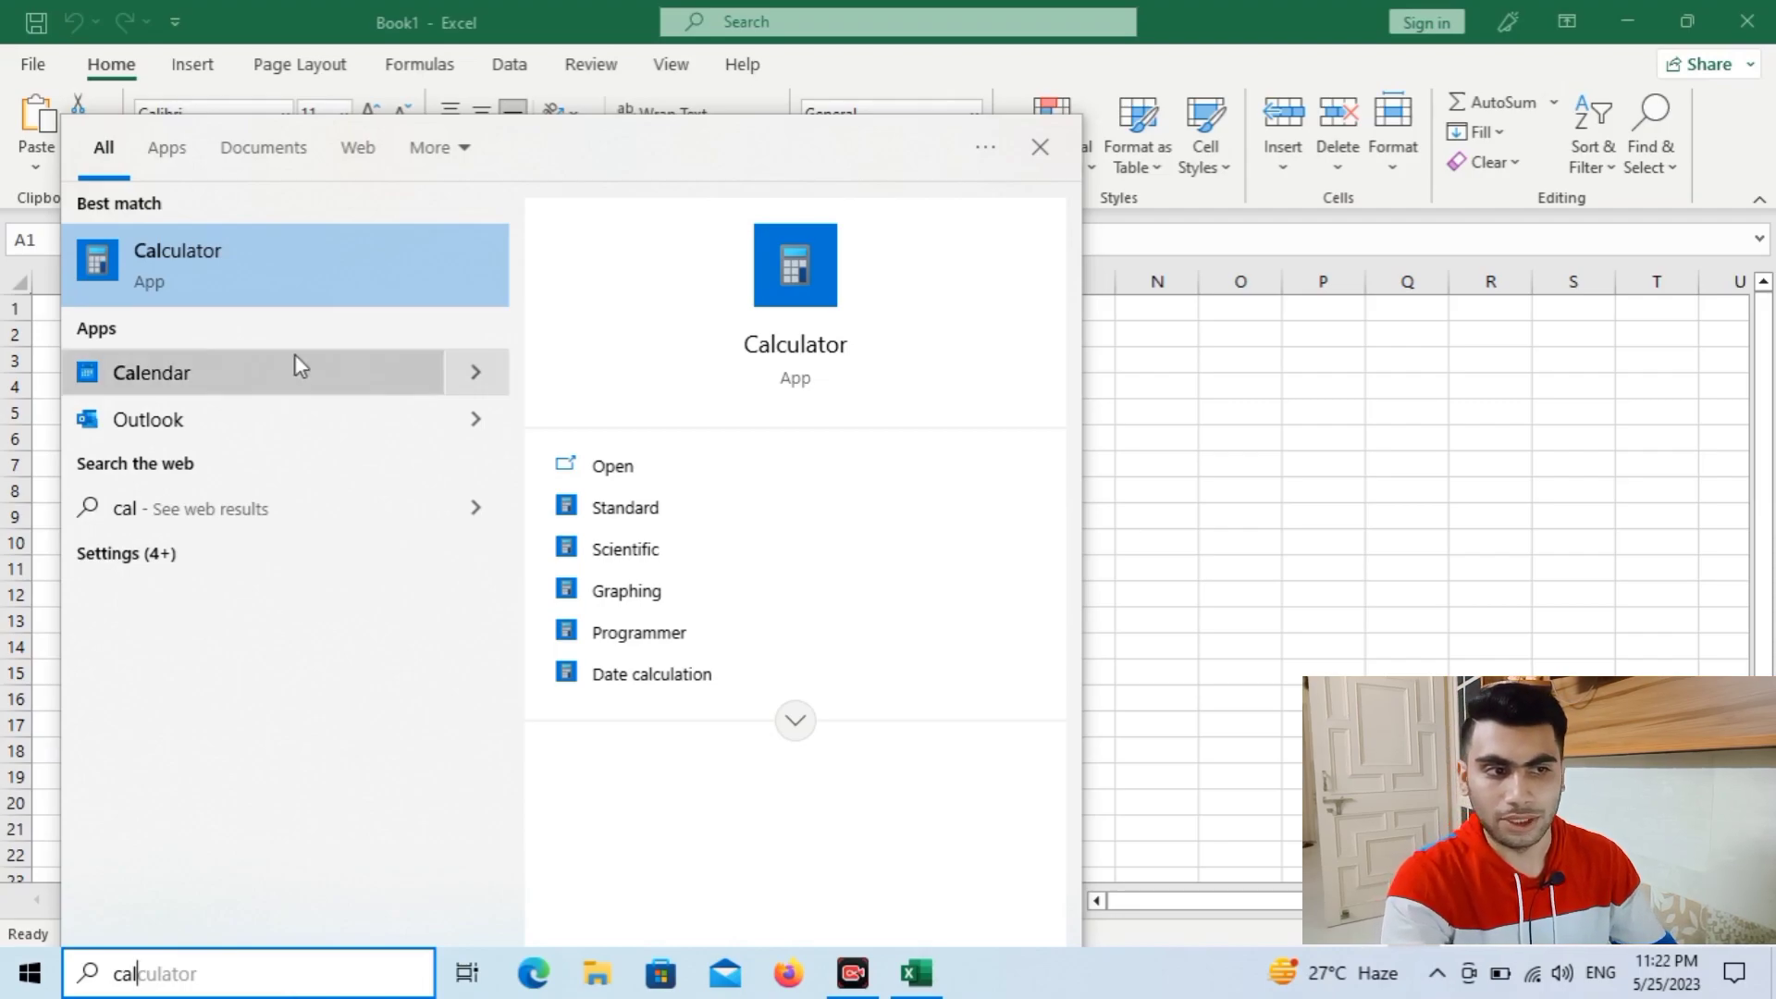
{"action": "left_click", "coordinate": [278, 261]}
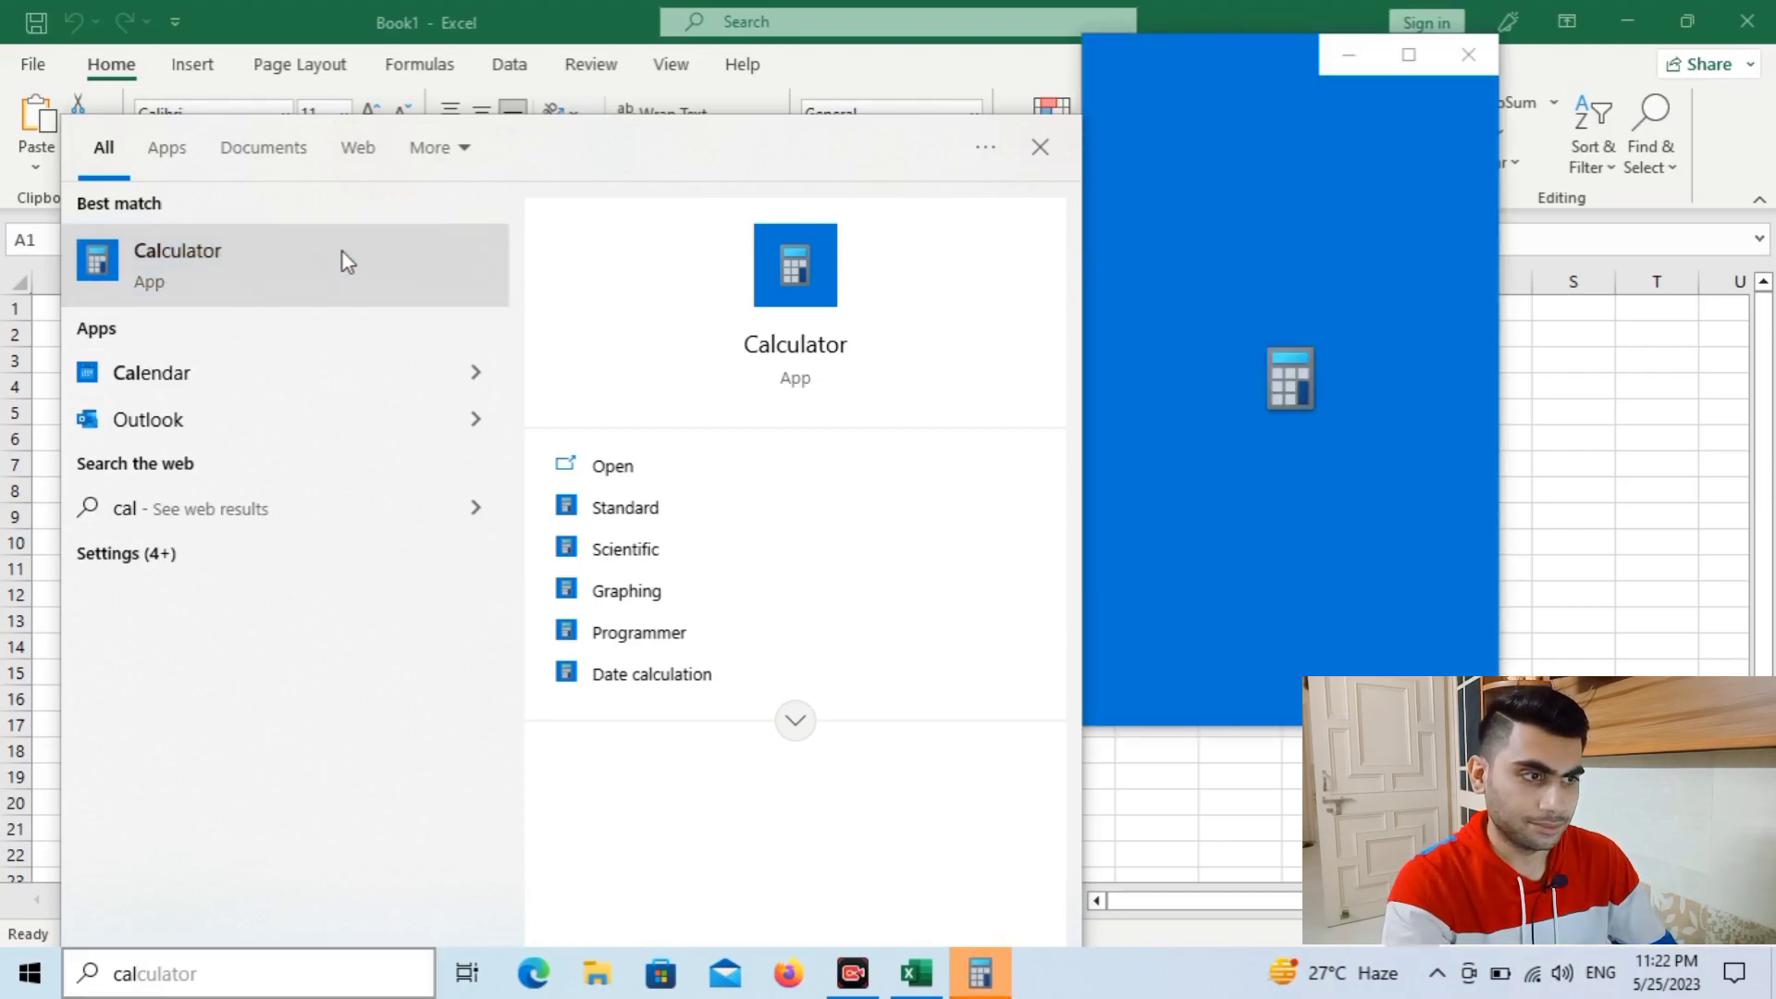
{"action": "left_click", "coordinate": [1040, 147]}
{"action": "left_click_drag", "start_coordinate": [1294, 66], "coordinate": [1082, 137]}
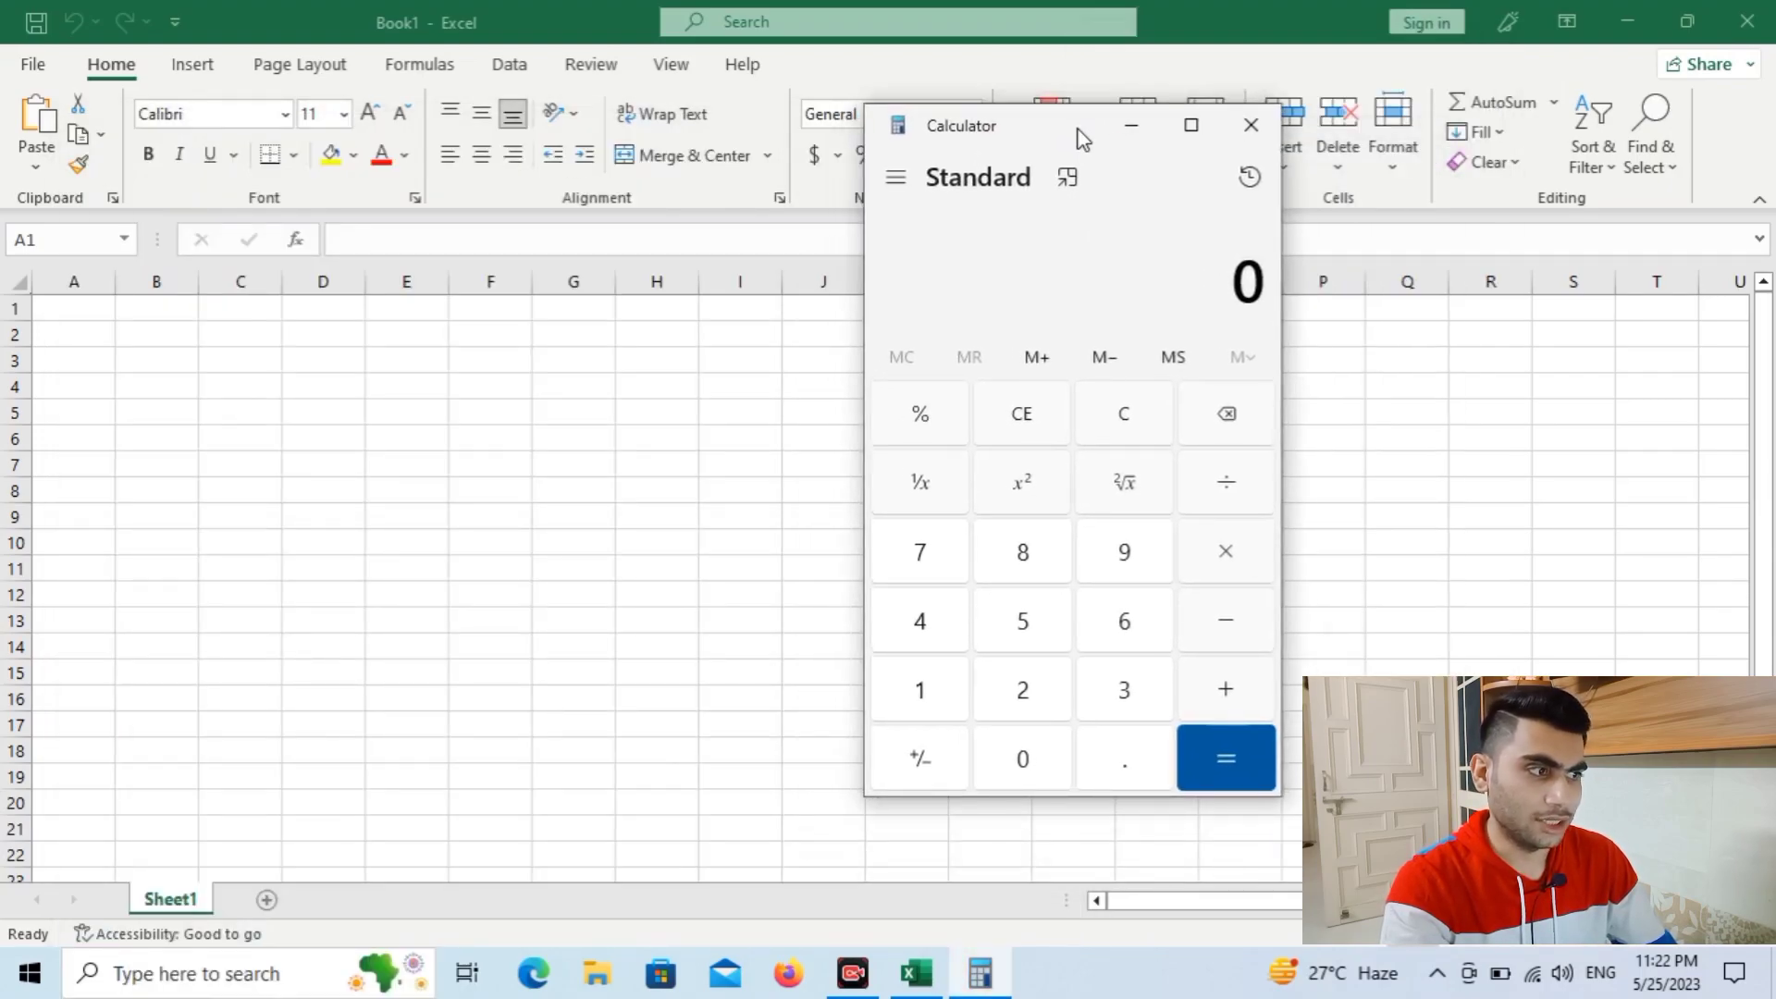
{"action": "left_click", "coordinate": [1250, 127]}
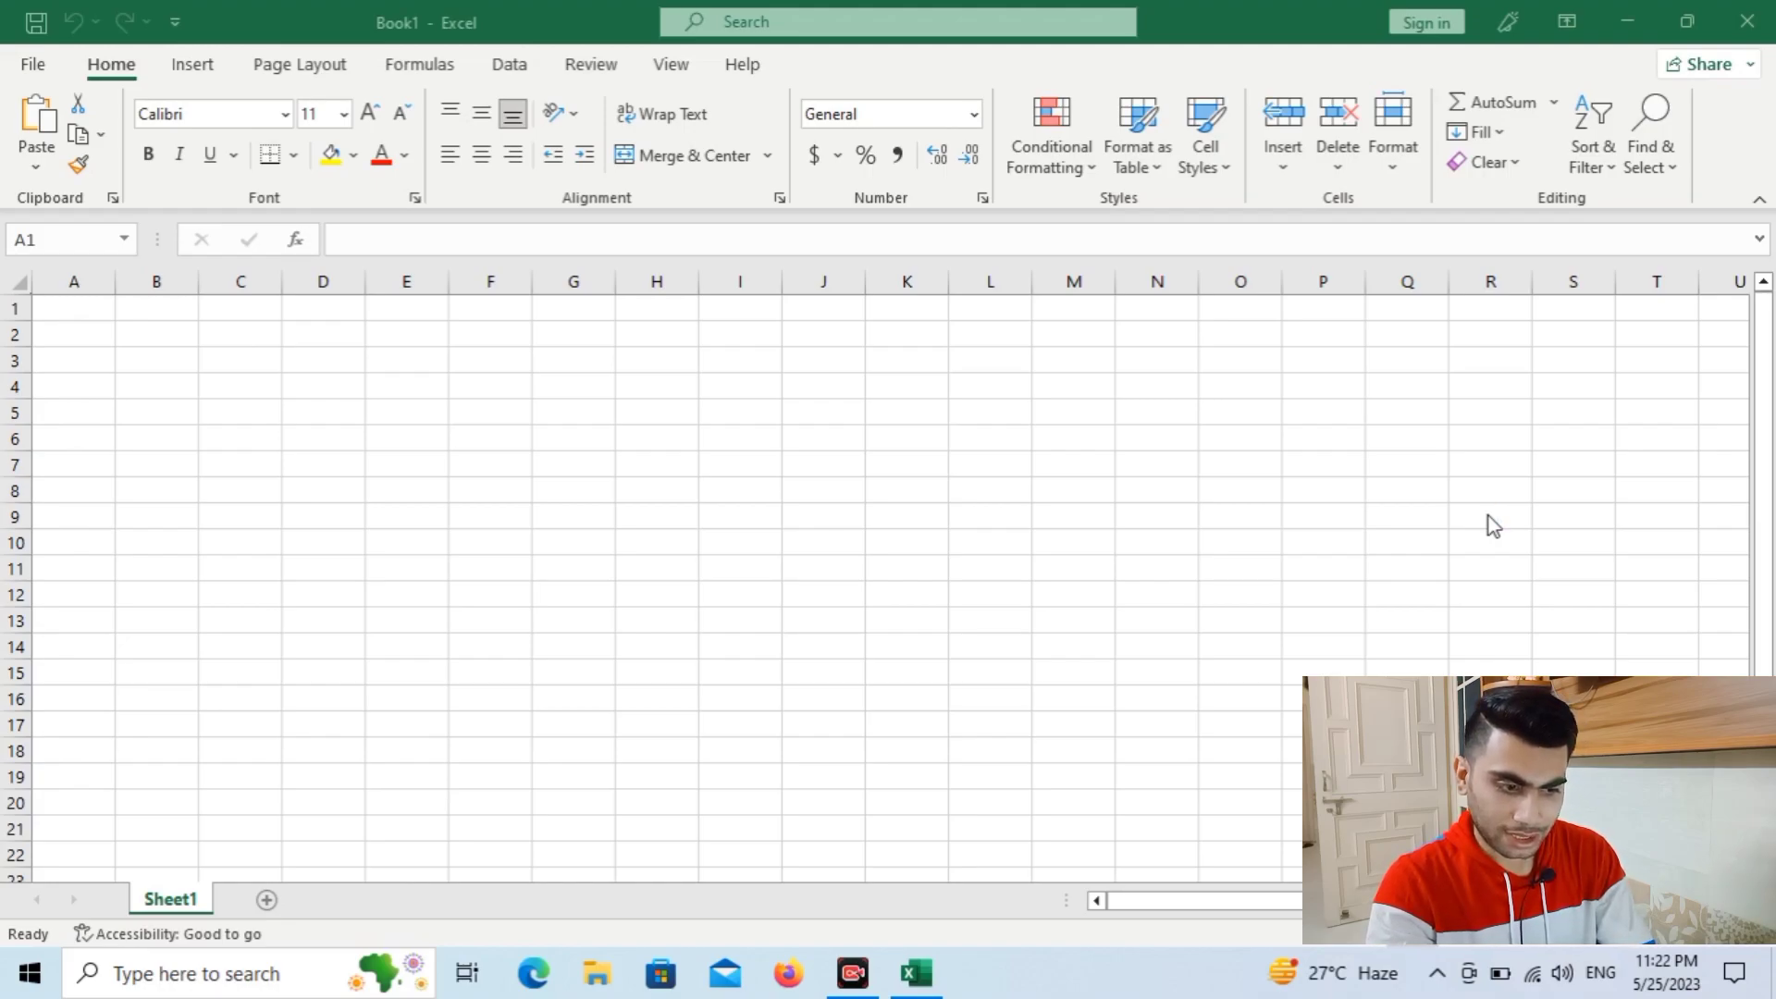
- Launch Calculator from the Windows Run dialog with the command "calc"
{"action": "key", "text": "super+r"}
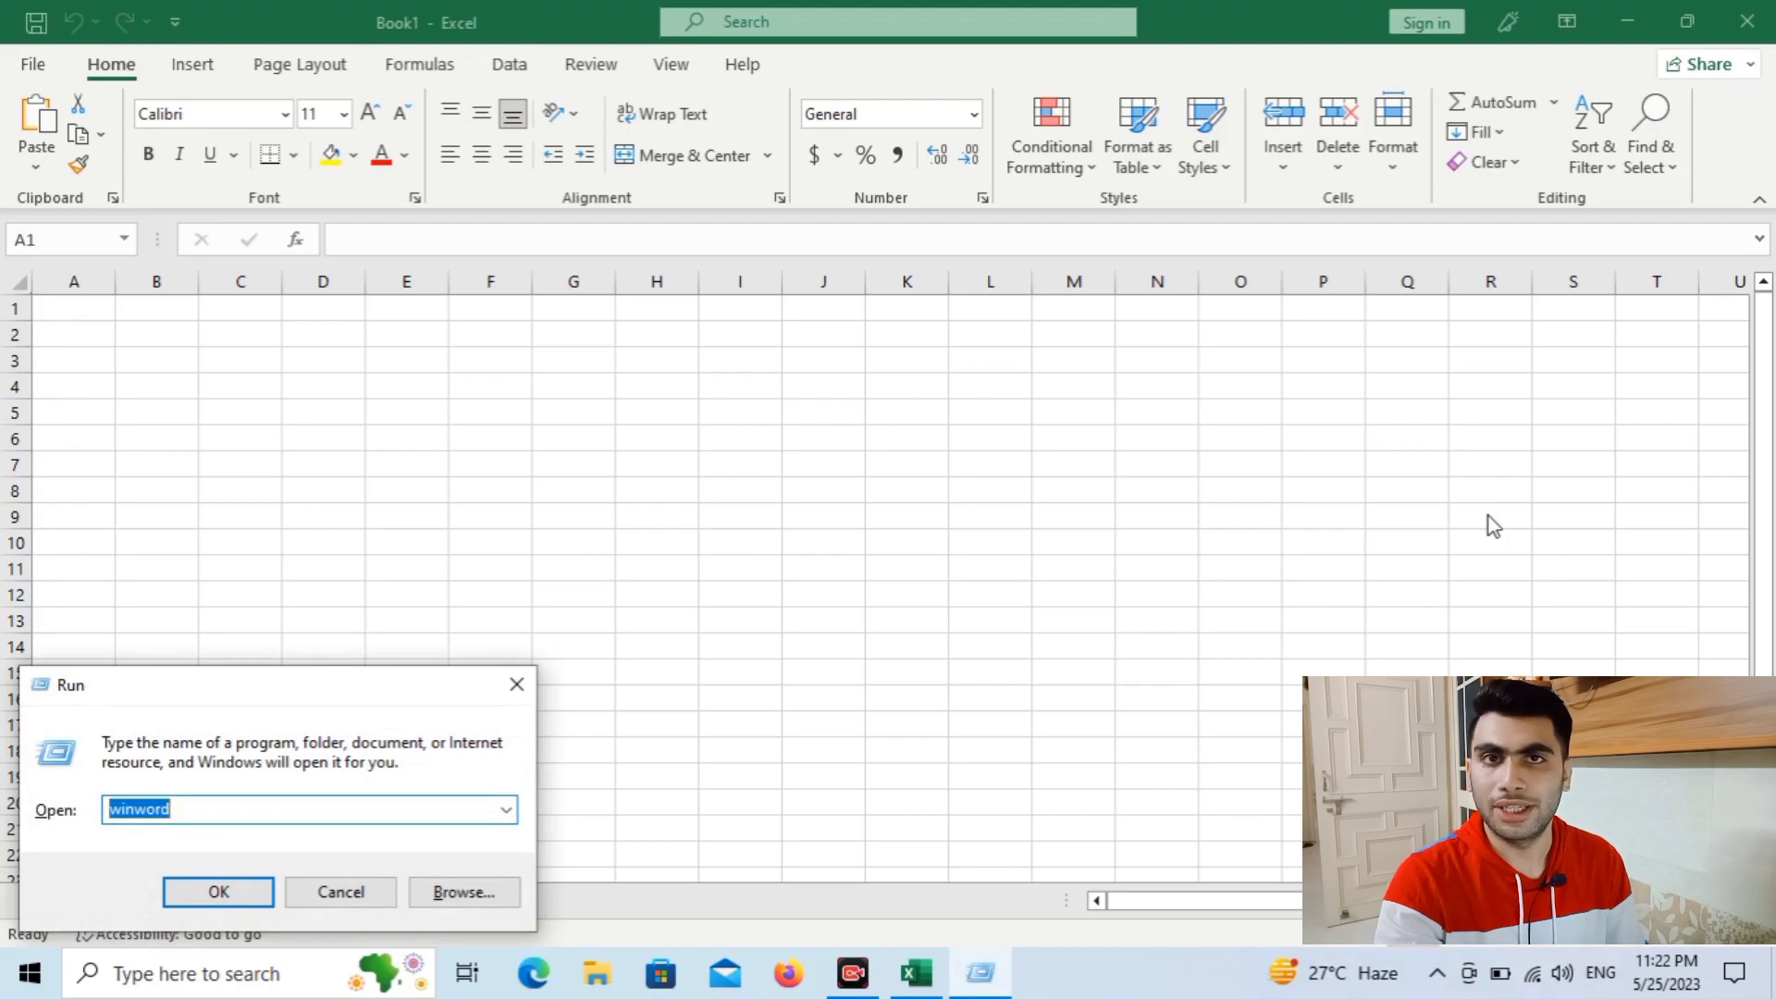
{"action": "key", "text": "BackSpace"}
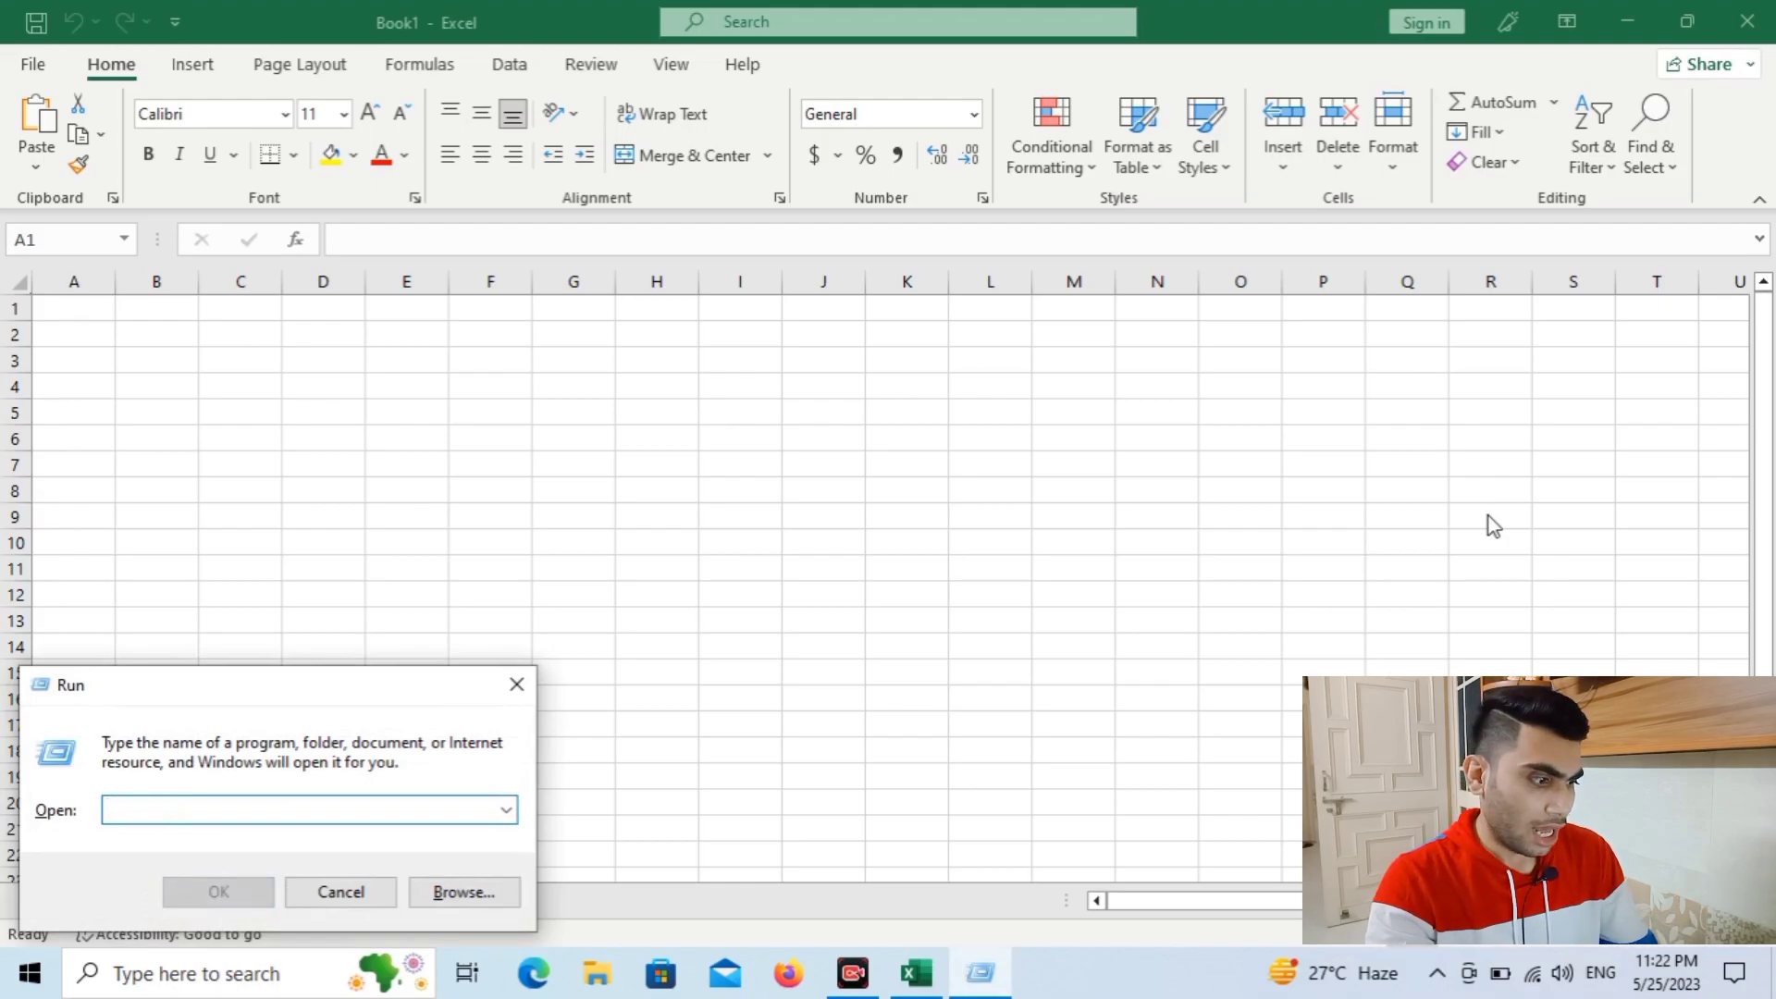
{"action": "type", "text": "cal"}
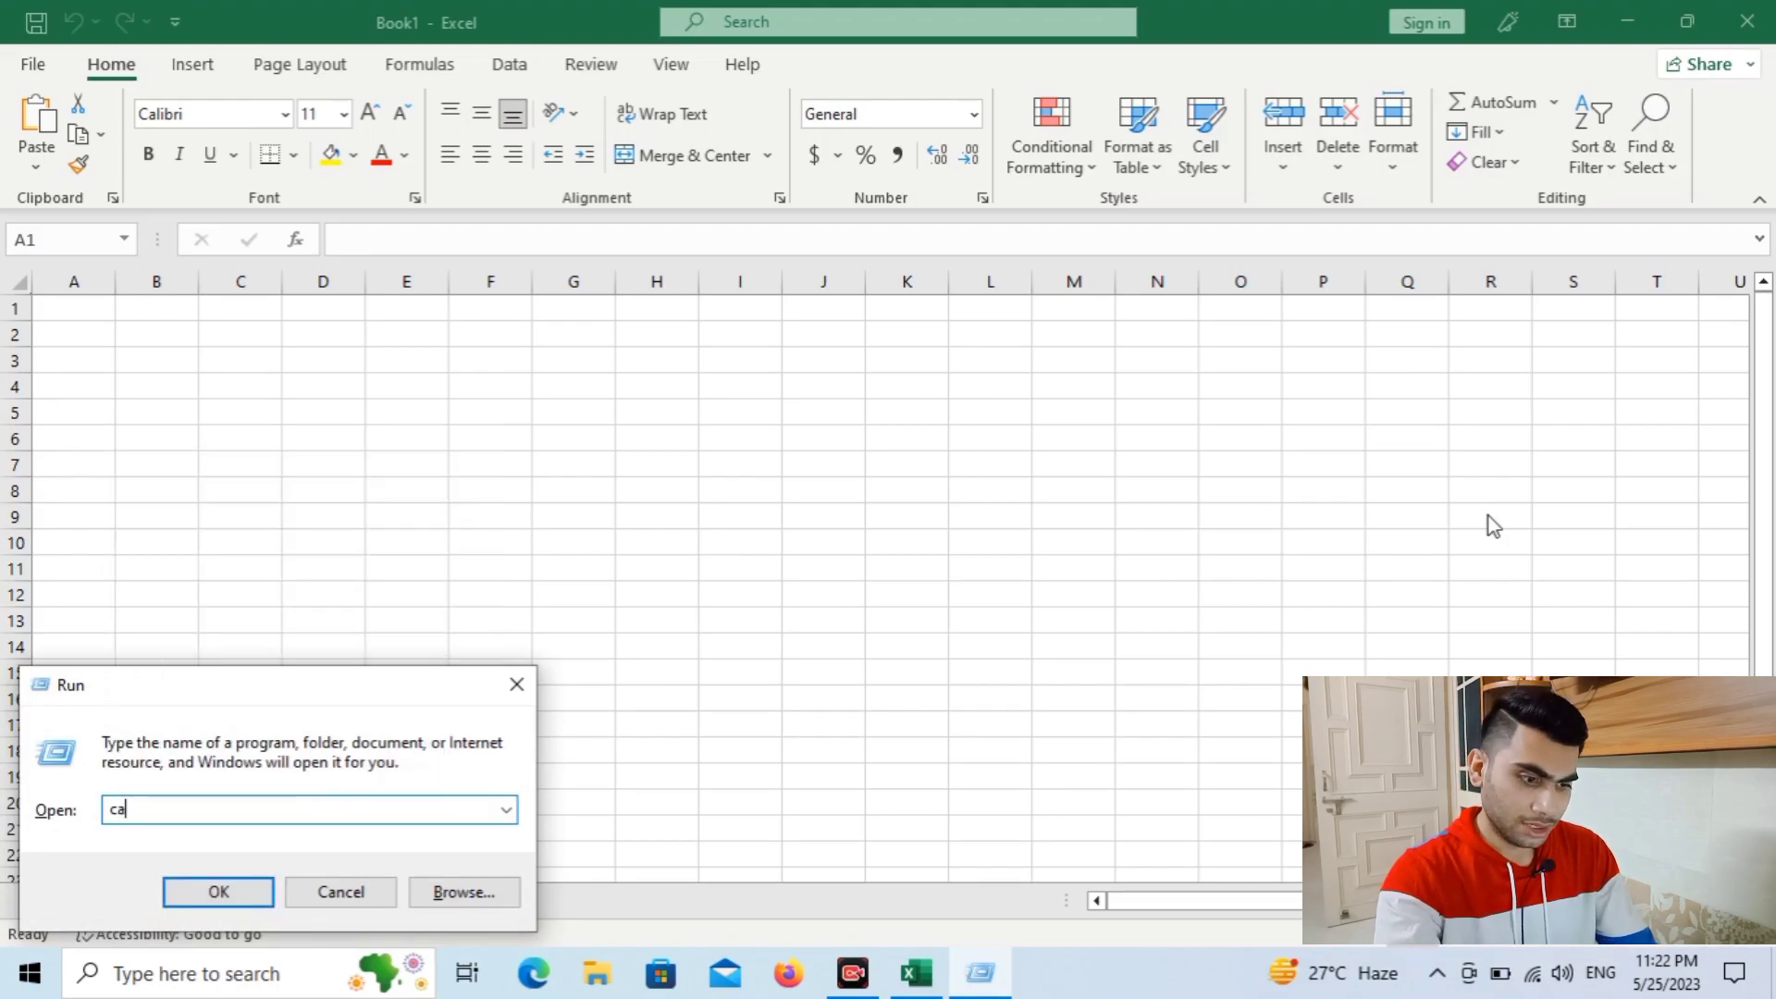
{"action": "type", "text": "c"}
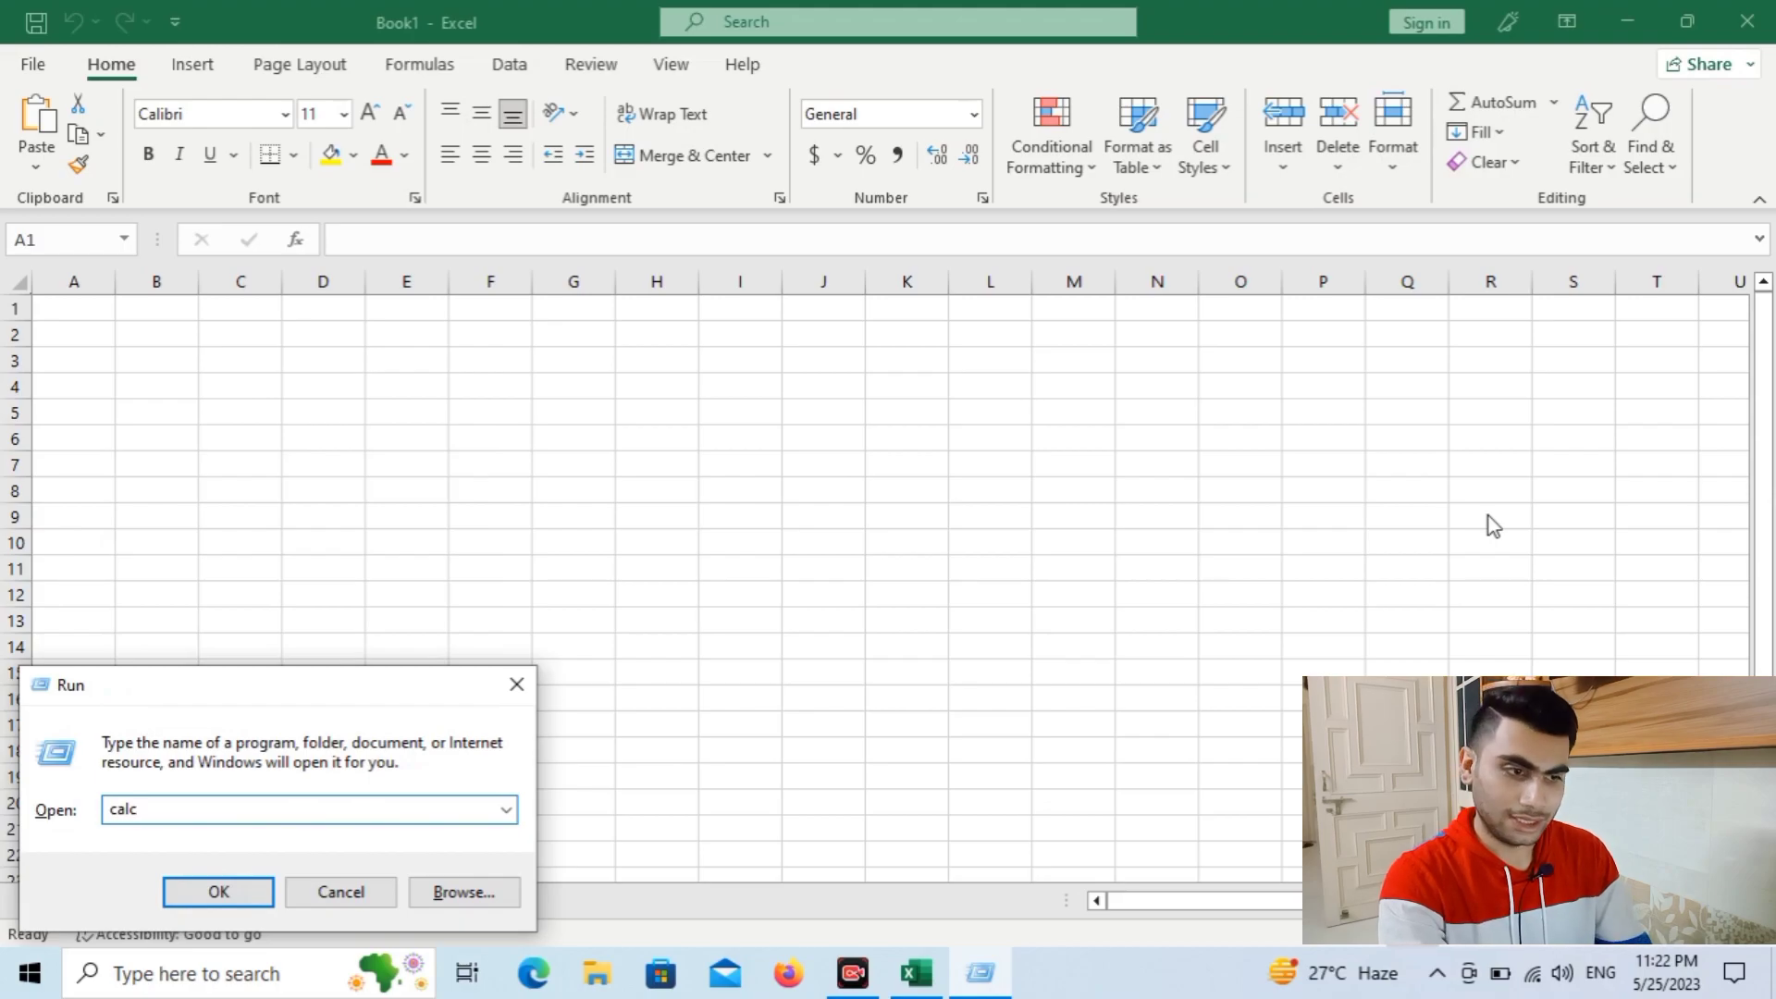
{"action": "left_click", "coordinate": [227, 891]}
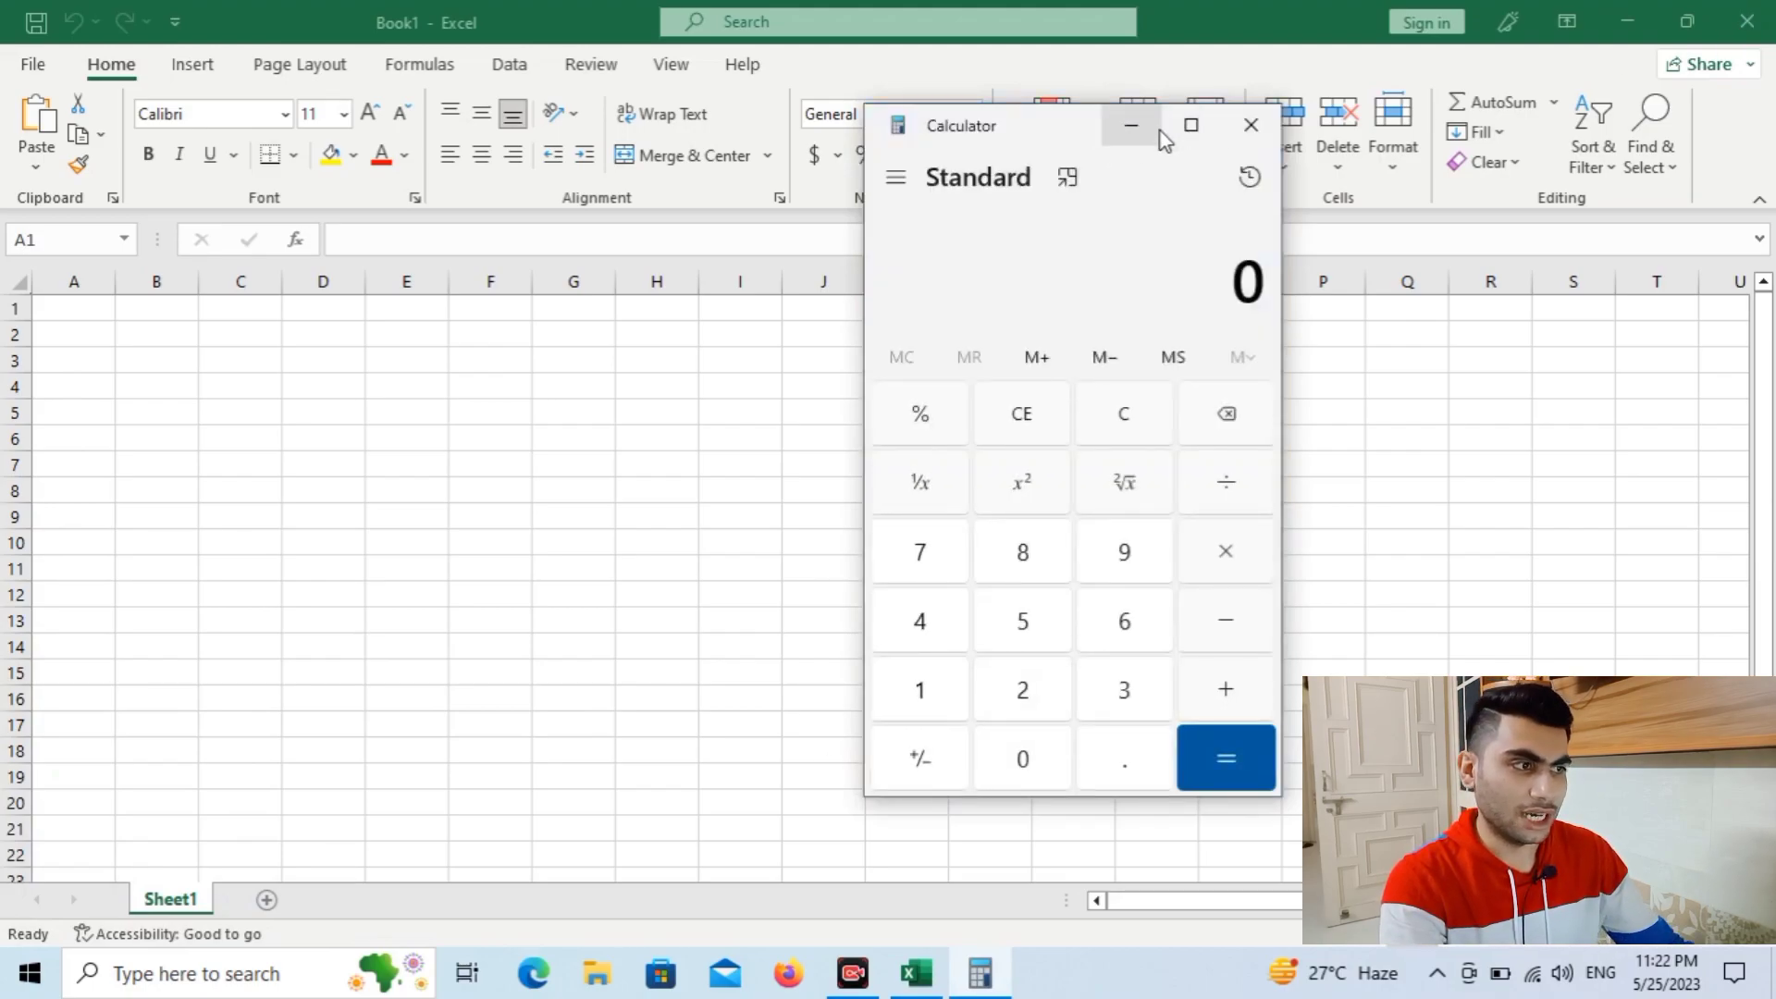
- Arrange the Excel and Calculator windows side by side, making the restored Excel window wider and taller
{"action": "left_click_drag", "start_coordinate": [1048, 136], "coordinate": [1339, 176]}
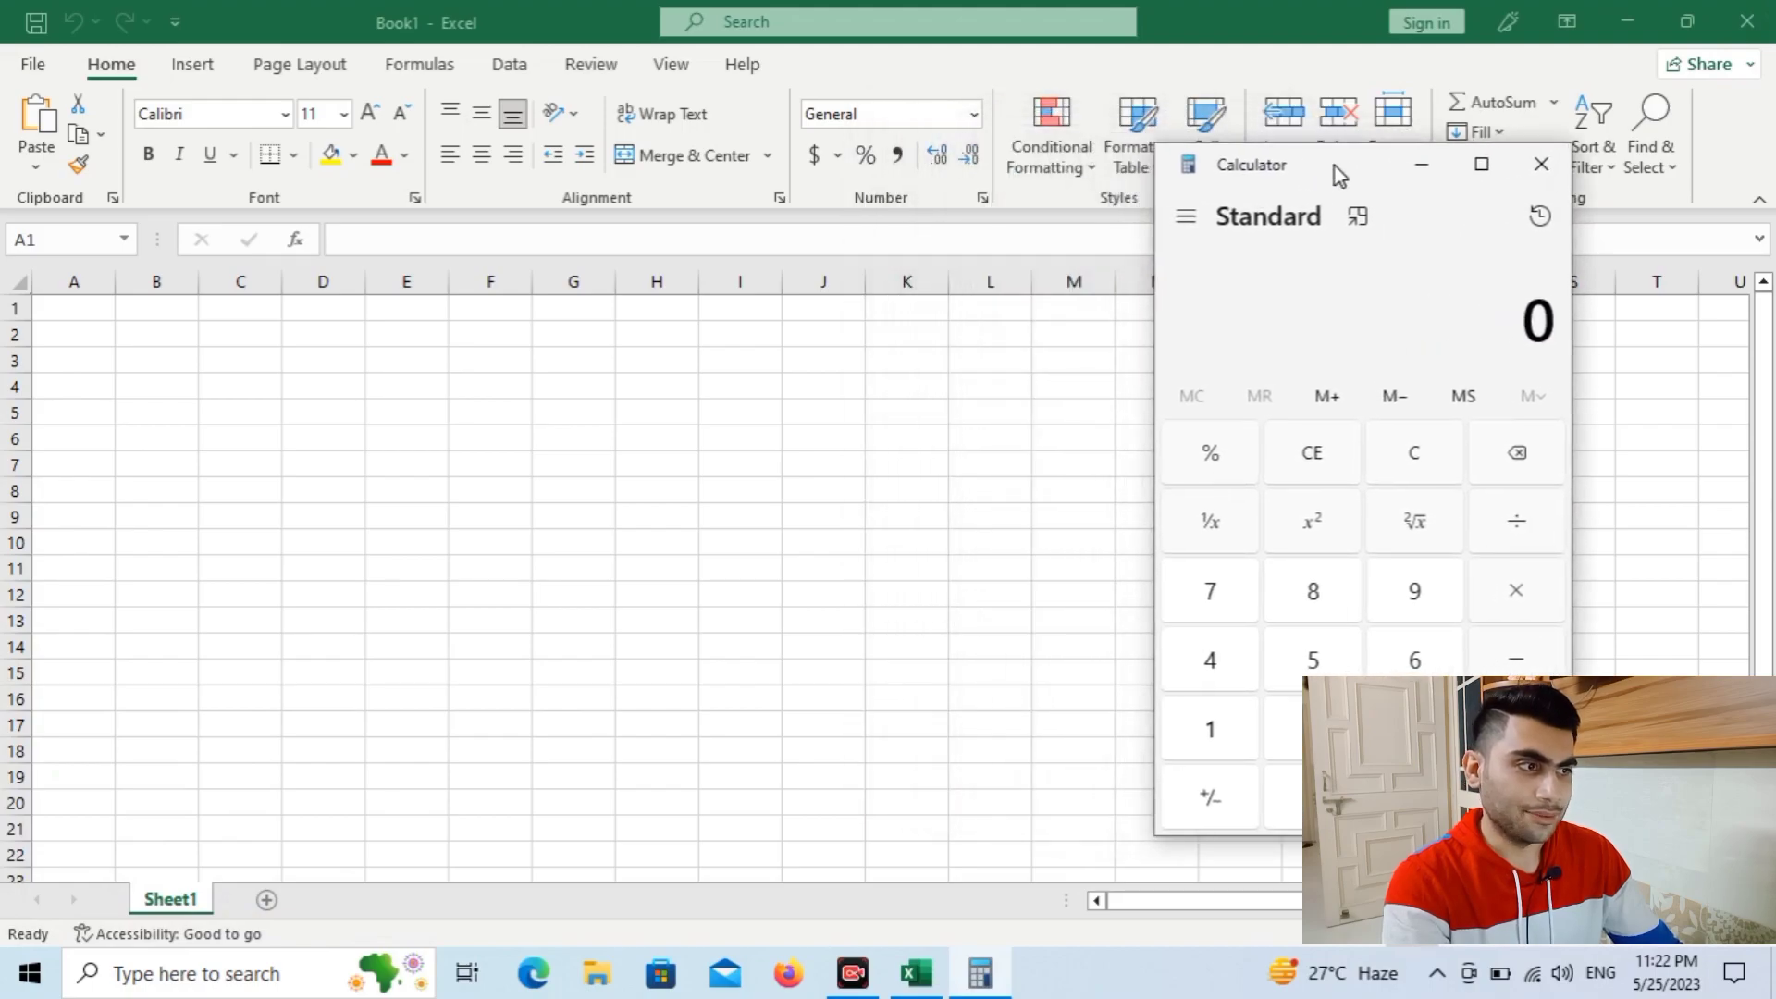
{"action": "left_click", "coordinate": [1483, 166]}
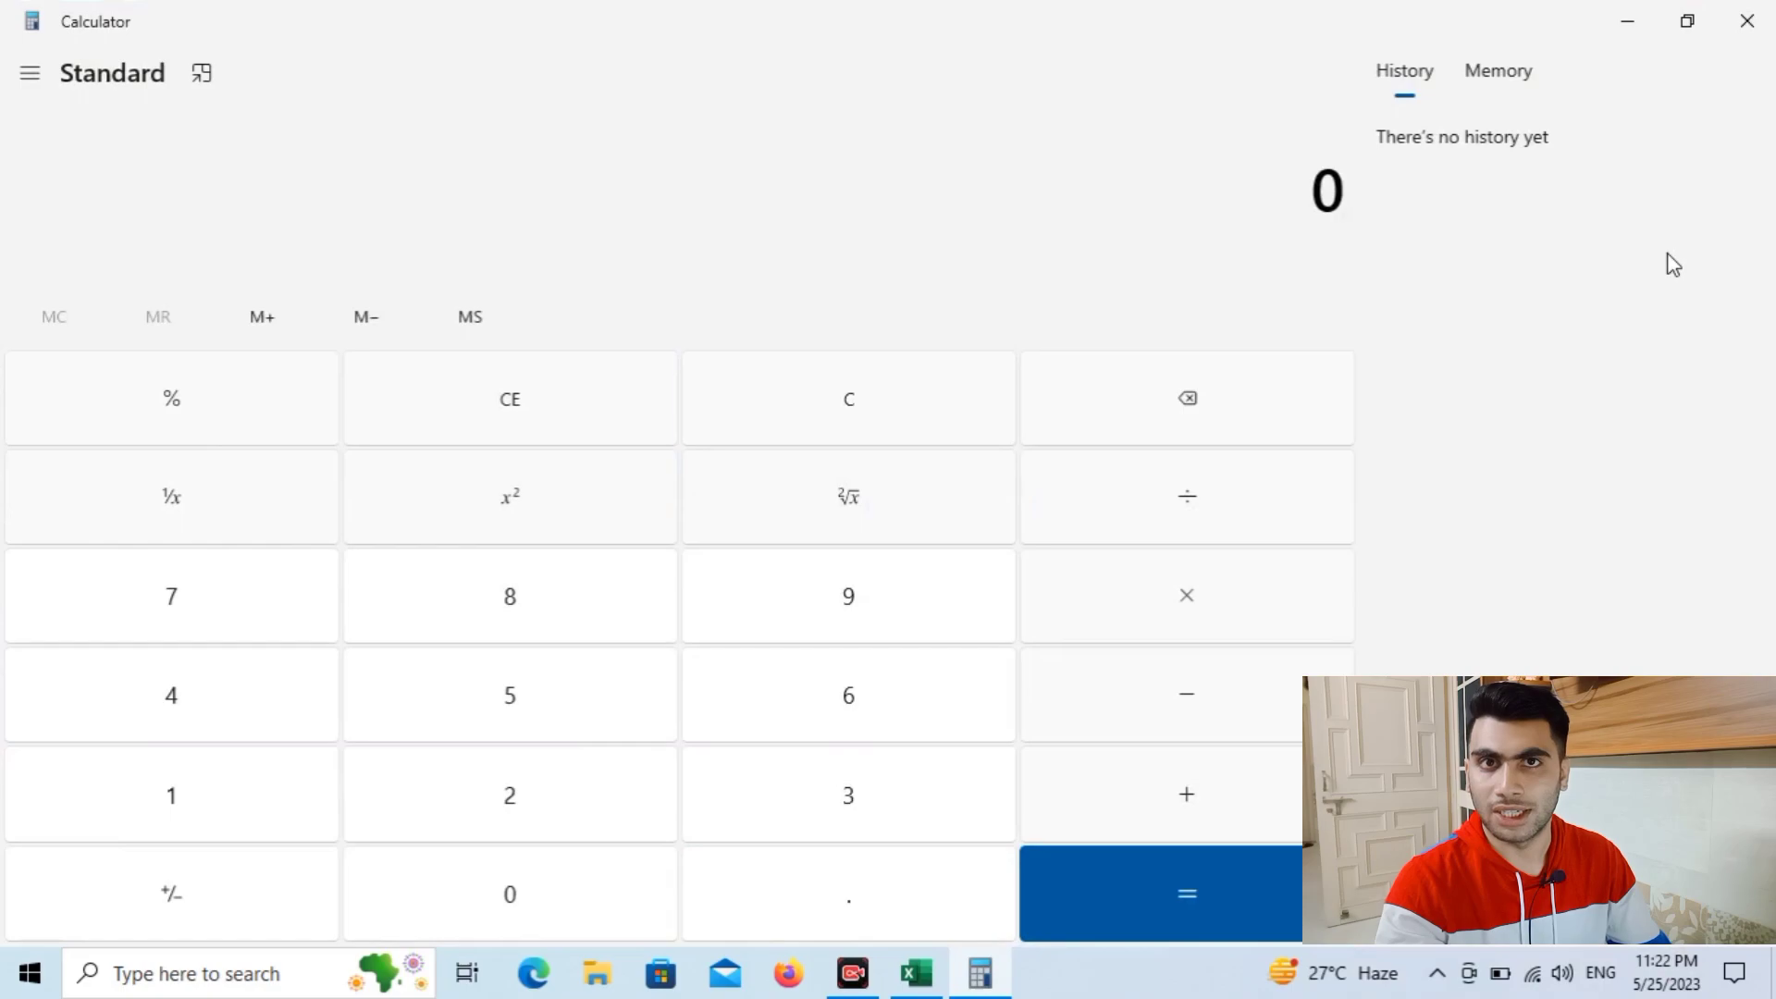
{"action": "left_click", "coordinate": [1688, 33]}
{"action": "left_click_drag", "start_coordinate": [1347, 166], "coordinate": [1553, 189]}
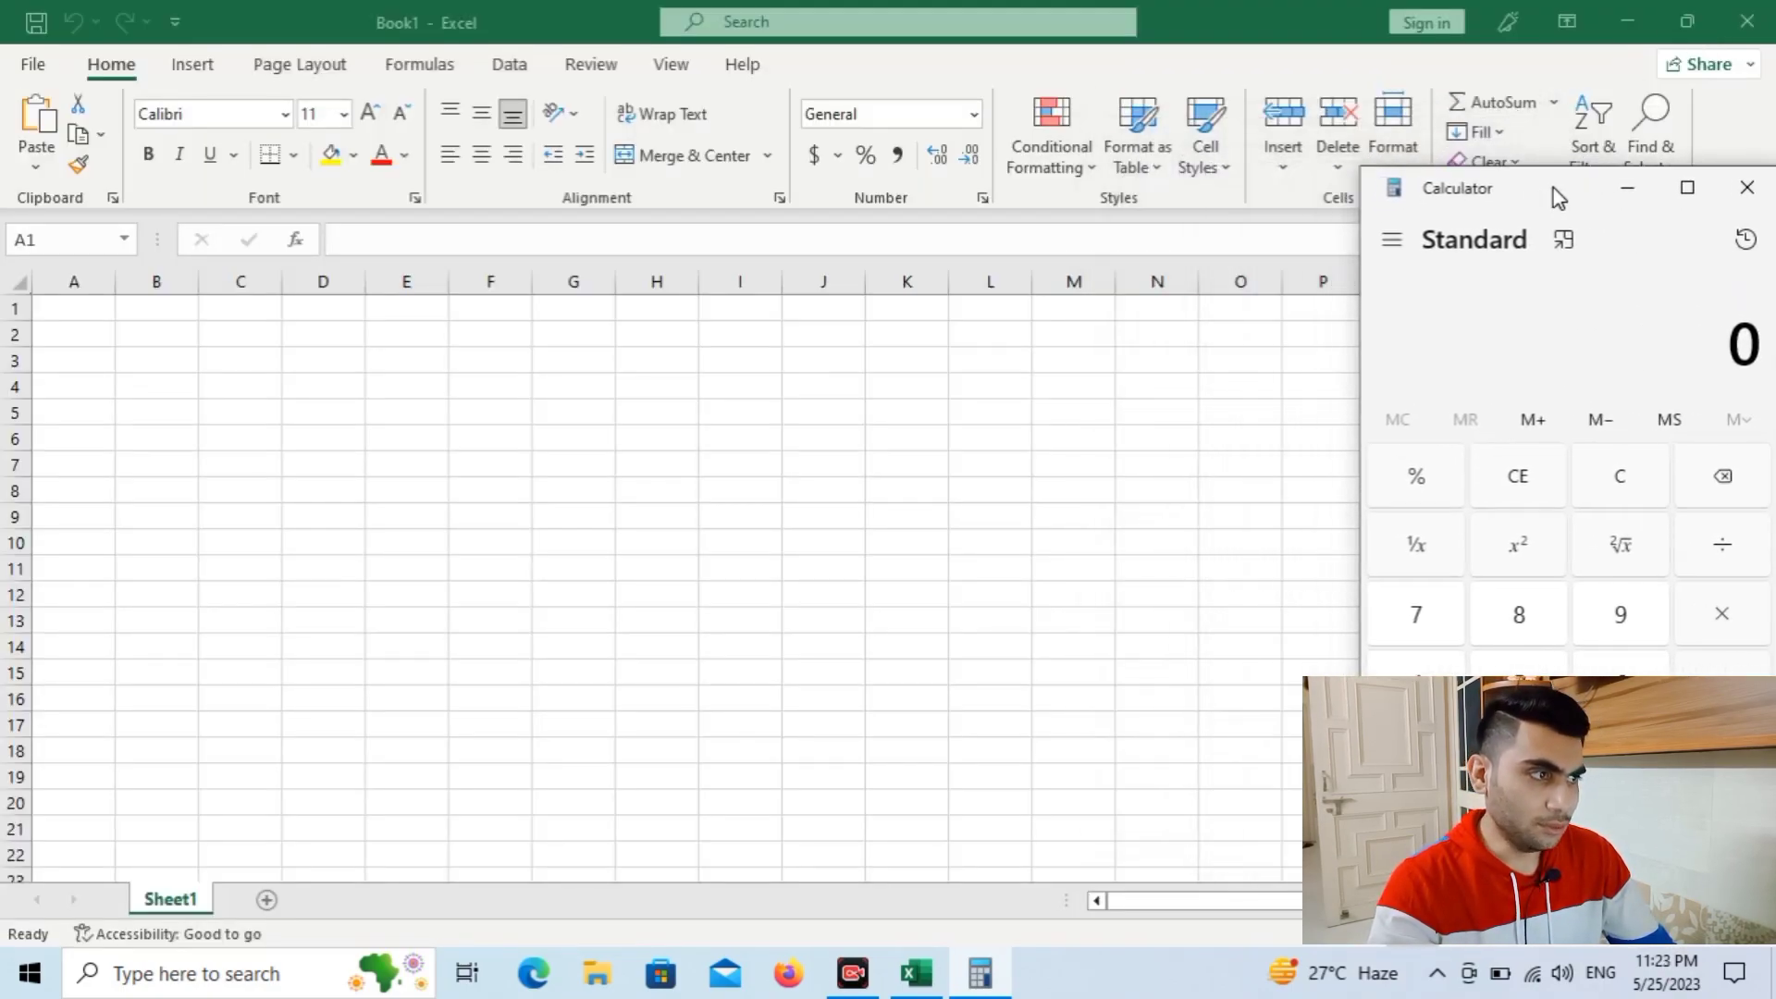
{"action": "left_click", "coordinate": [1686, 21]}
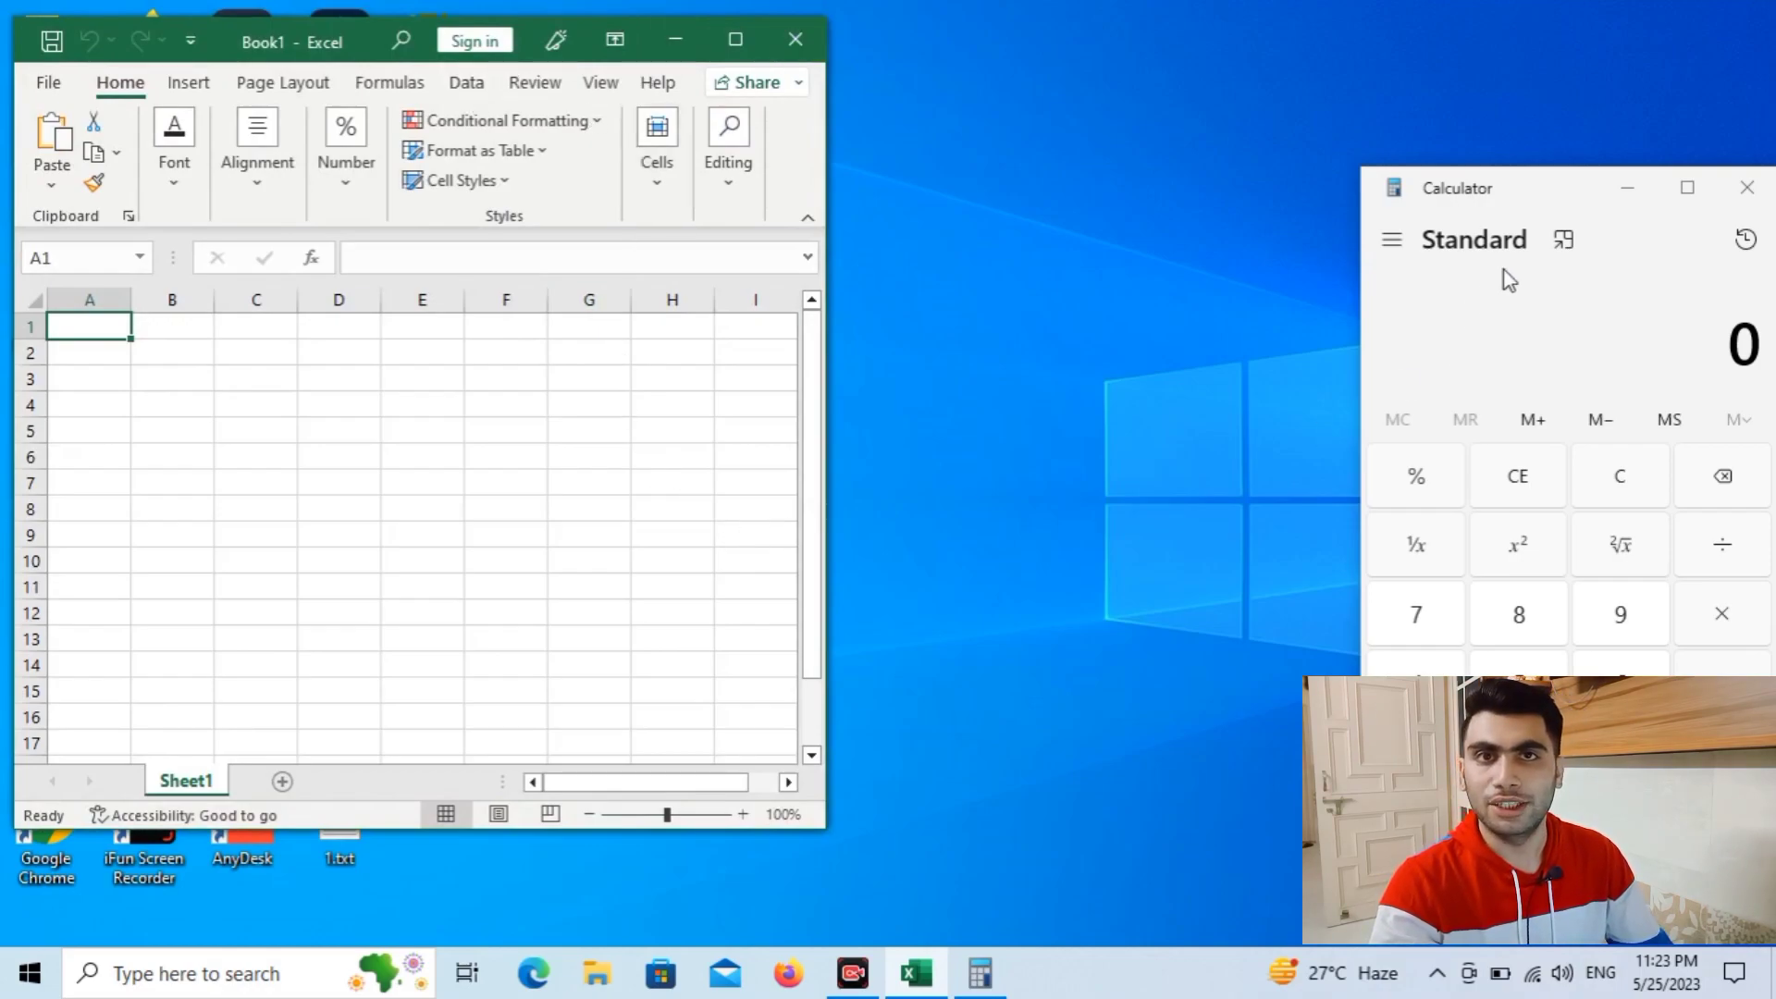
{"action": "left_click_drag", "start_coordinate": [1557, 181], "coordinate": [1409, 98]}
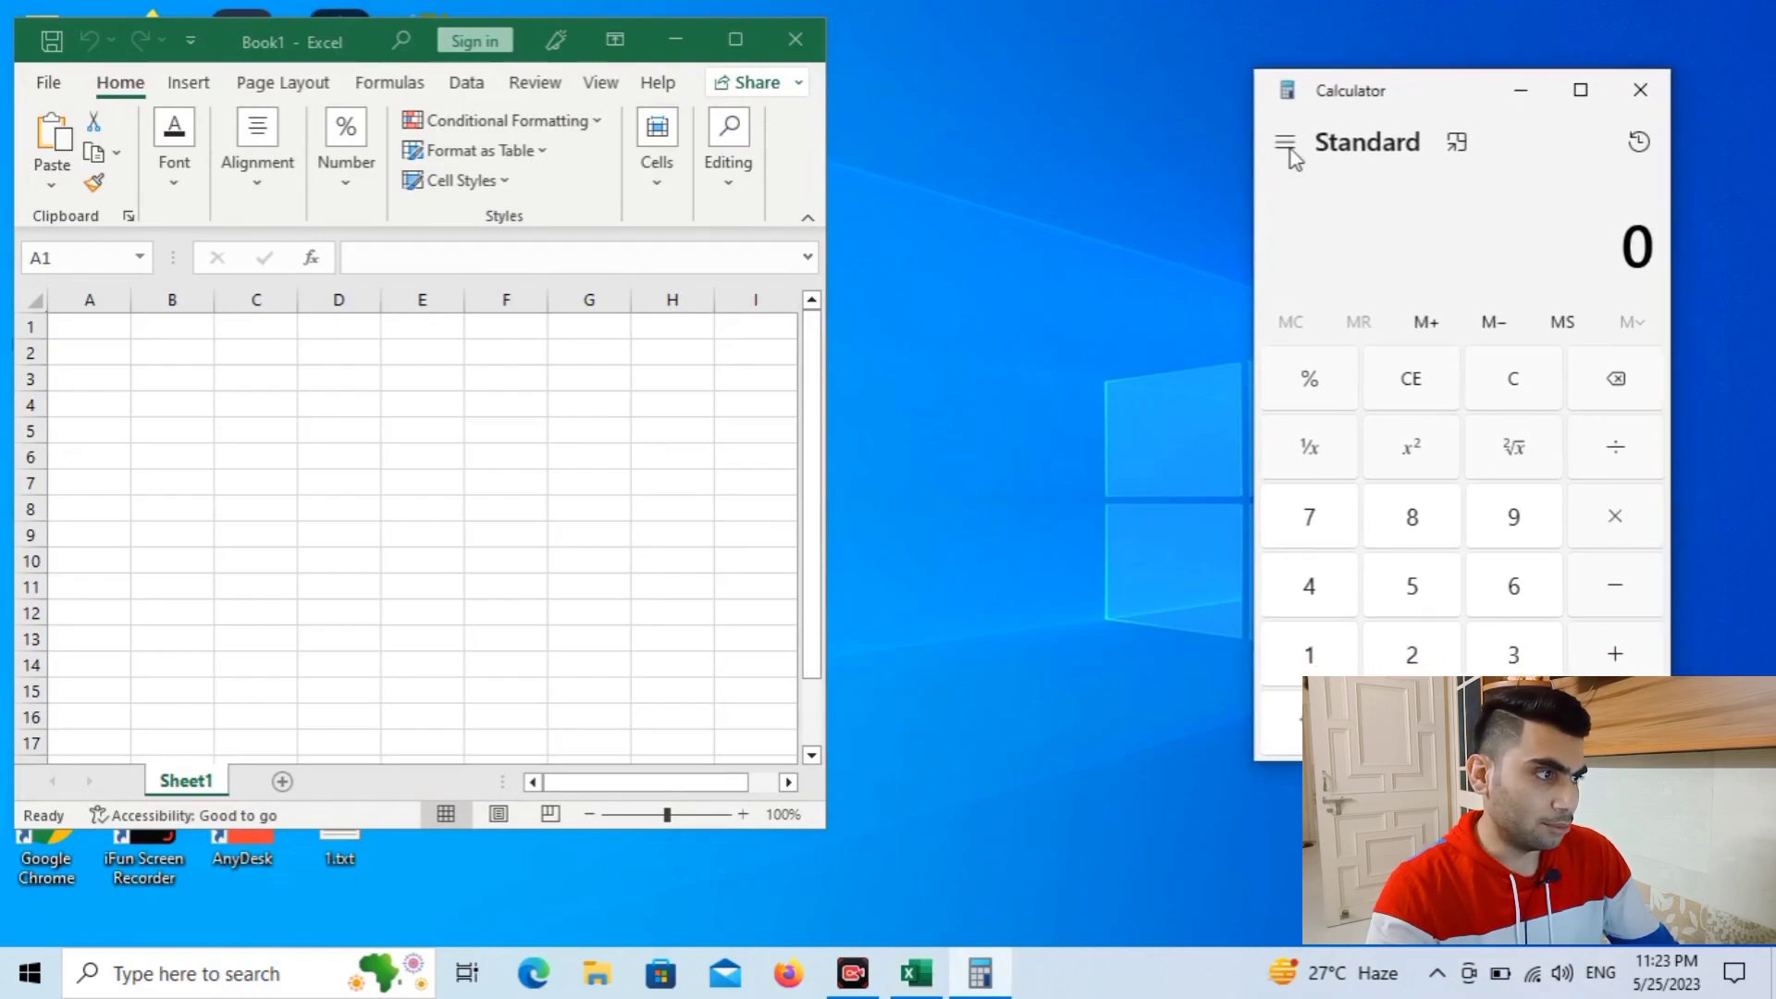
{"action": "left_click_drag", "start_coordinate": [831, 400], "coordinate": [1146, 413]}
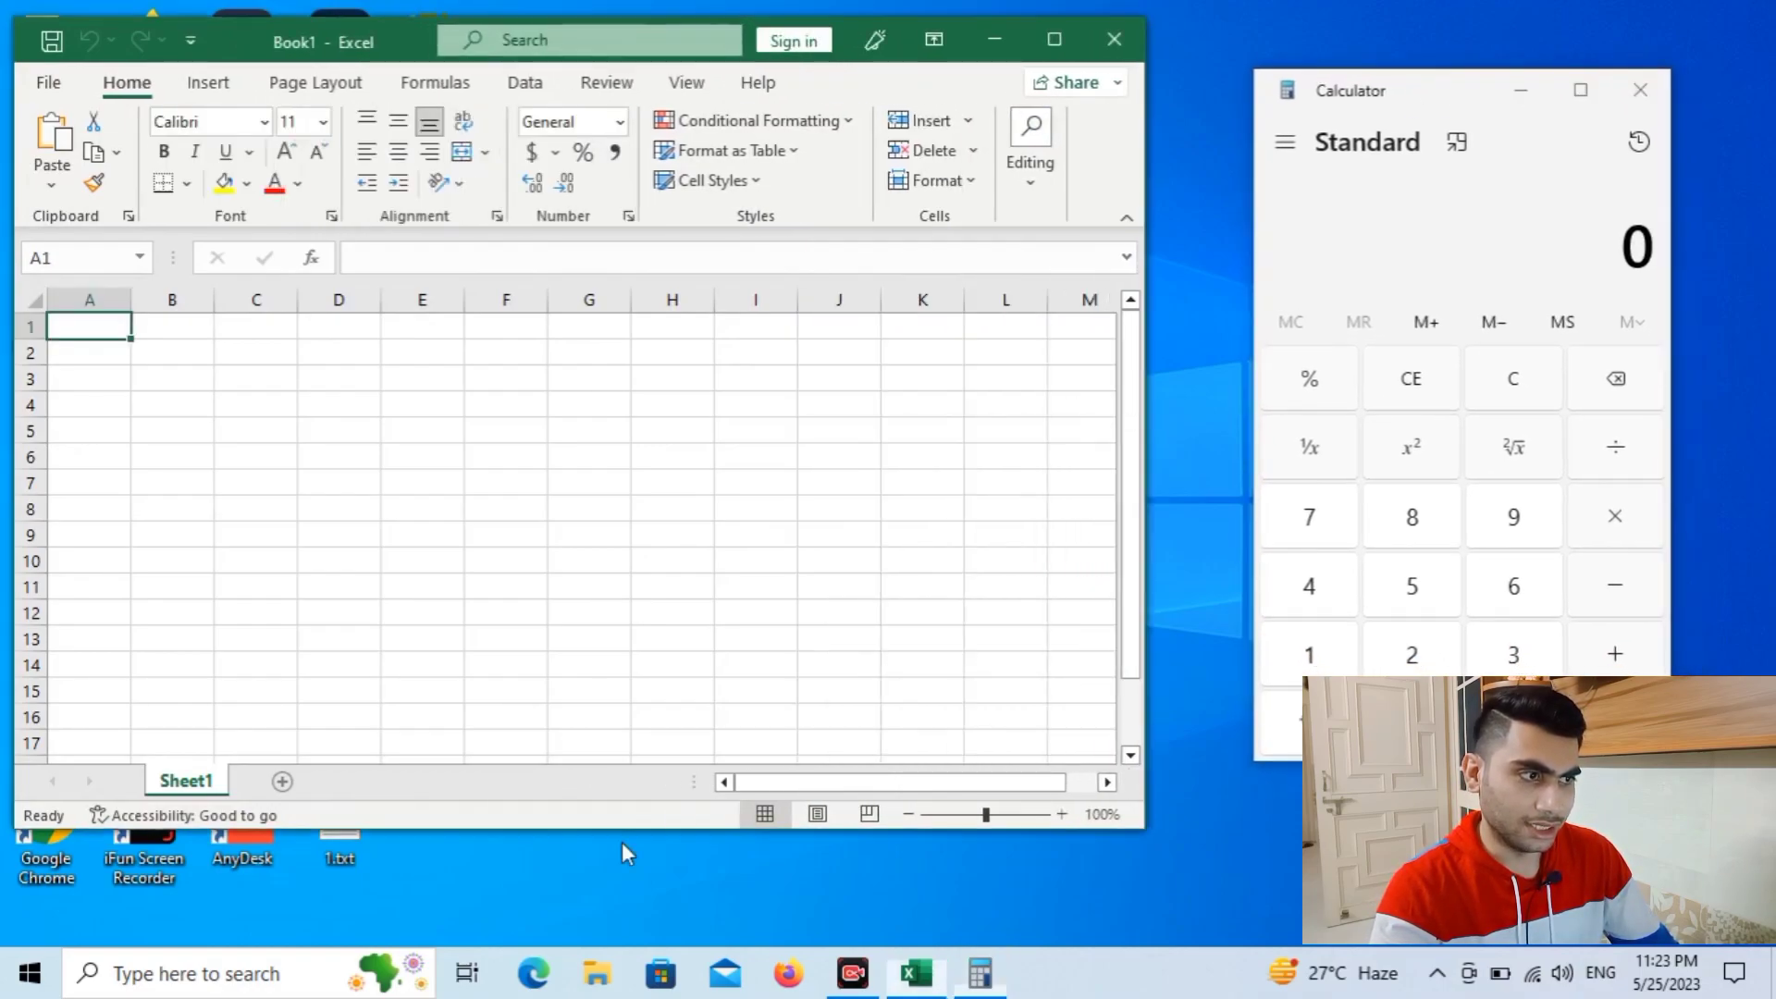
{"action": "left_click_drag", "start_coordinate": [586, 832], "coordinate": [604, 921]}
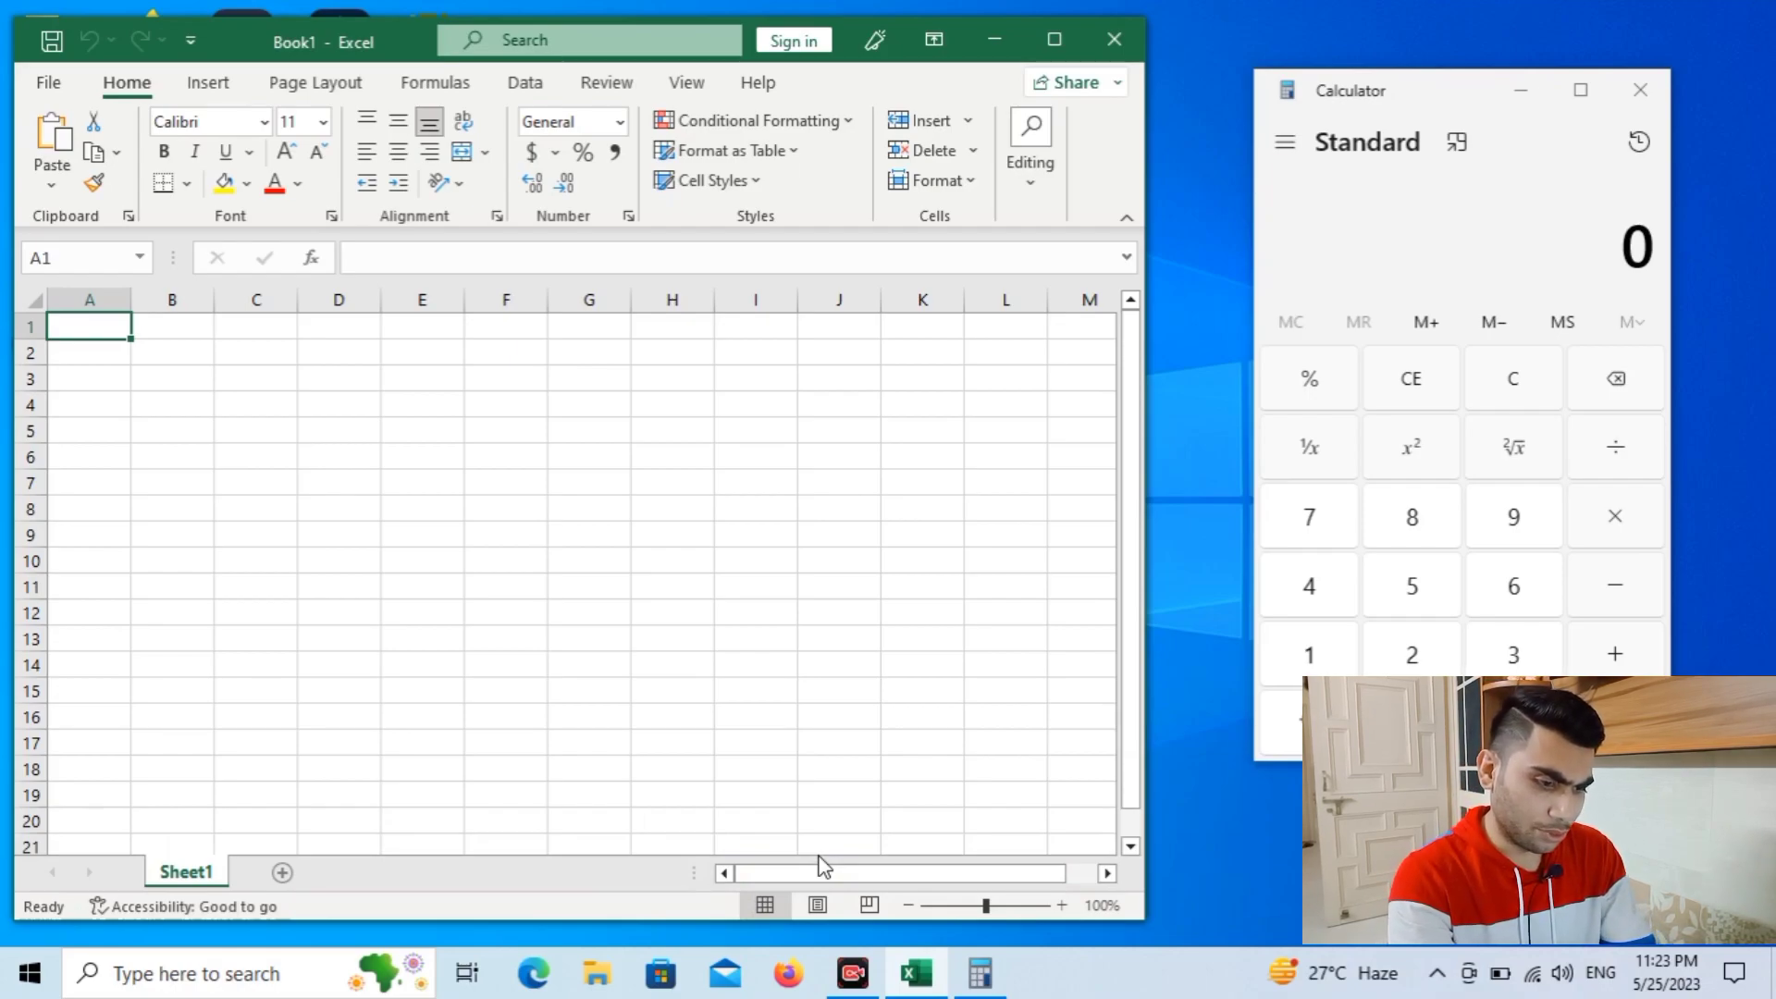
- Enter the text 5000+5000 in cell A1 of the Excel sheet
{"action": "type", "text": "5000"}
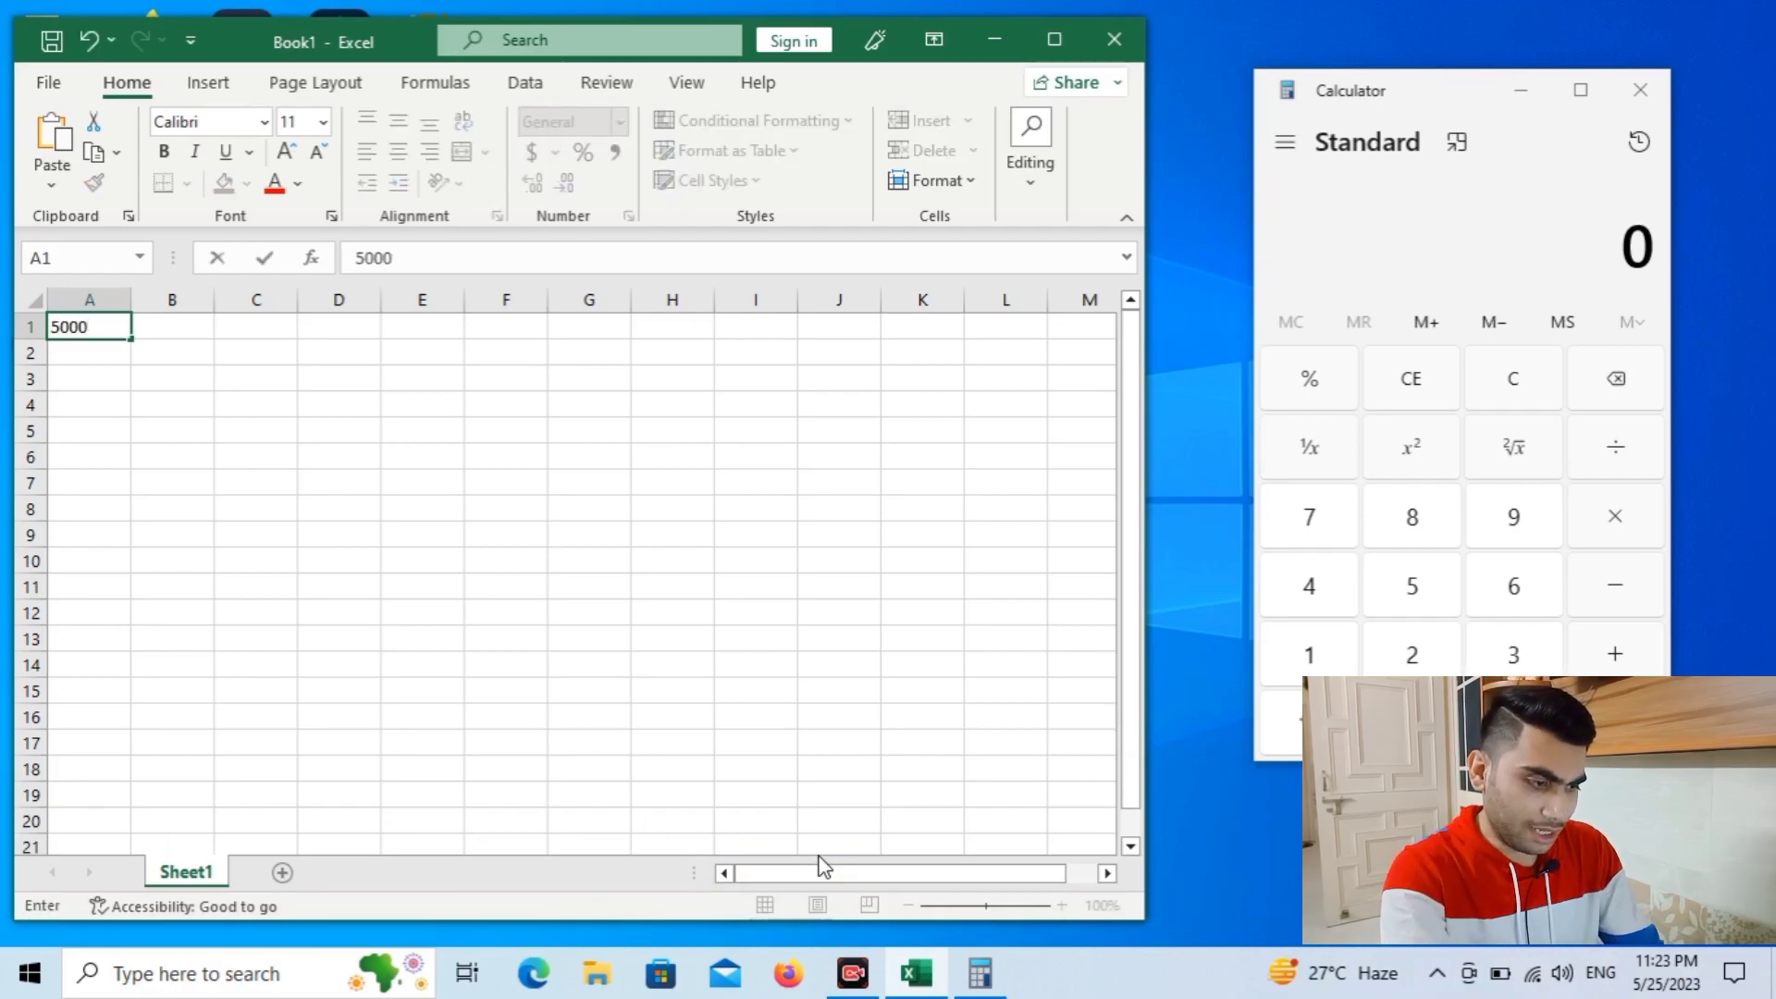
{"action": "type", "text": "+"}
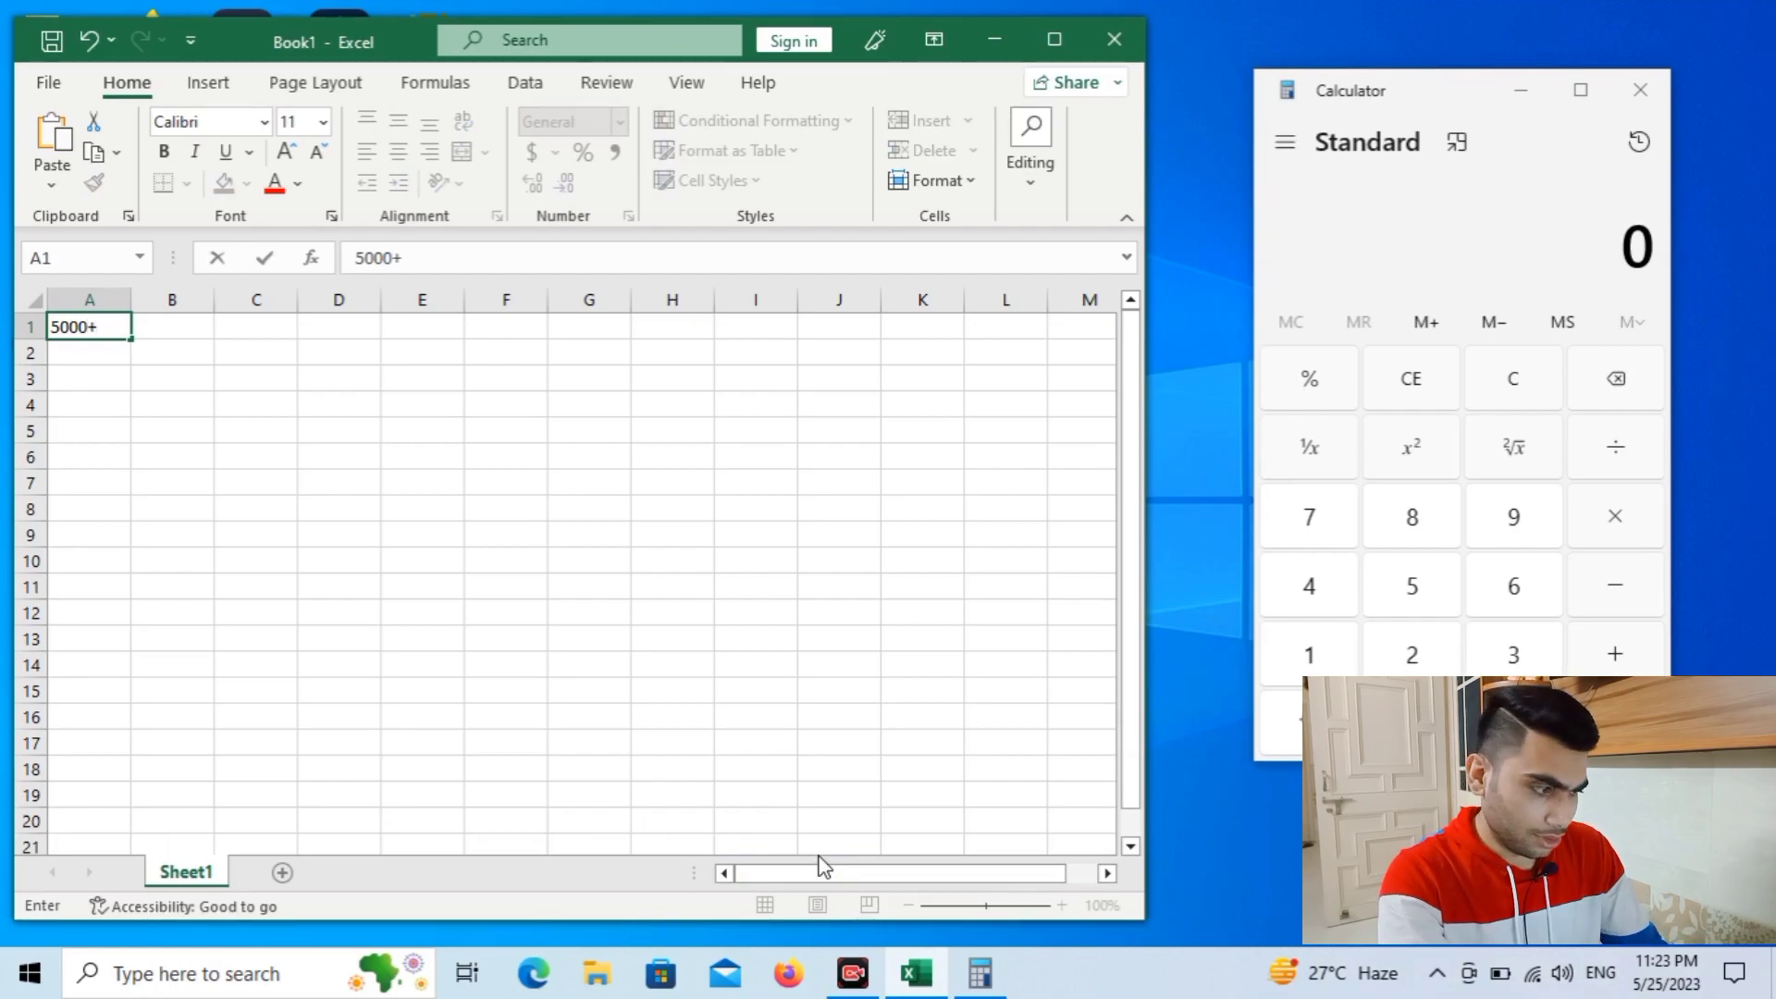
{"action": "type", "text": "5000"}
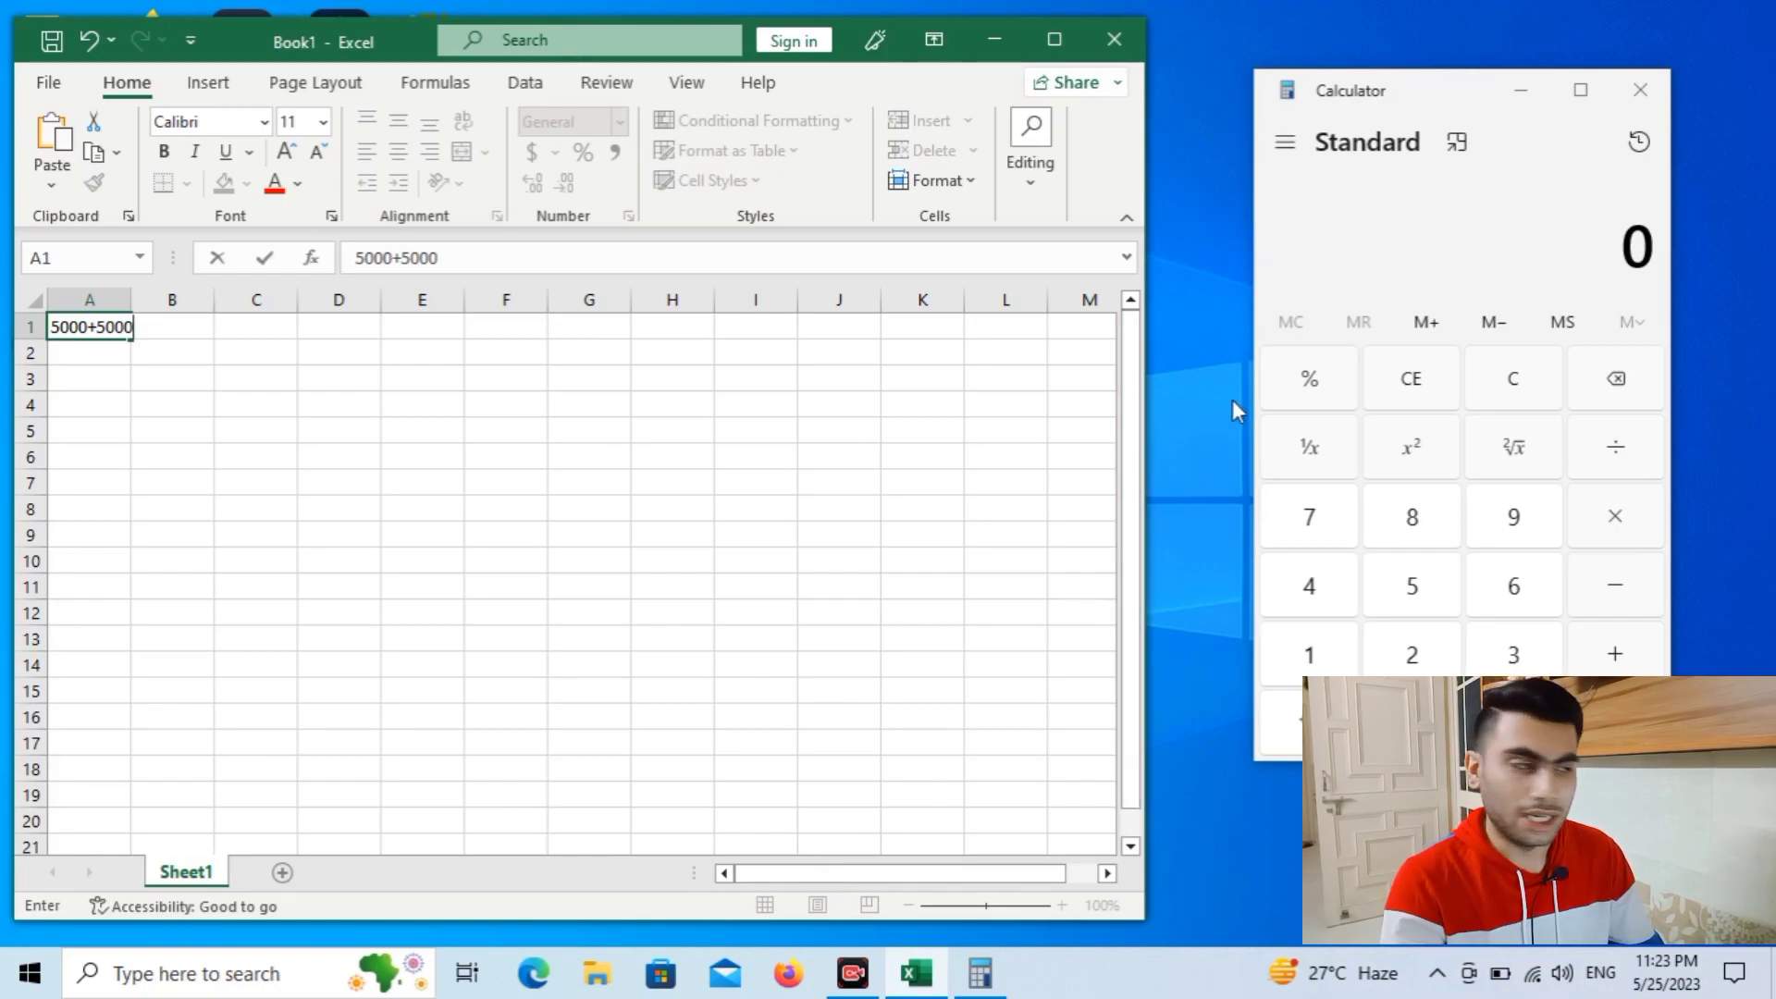
- Switch to Calculator and compute 5000 + 5000
{"action": "left_click", "coordinate": [1450, 256]}
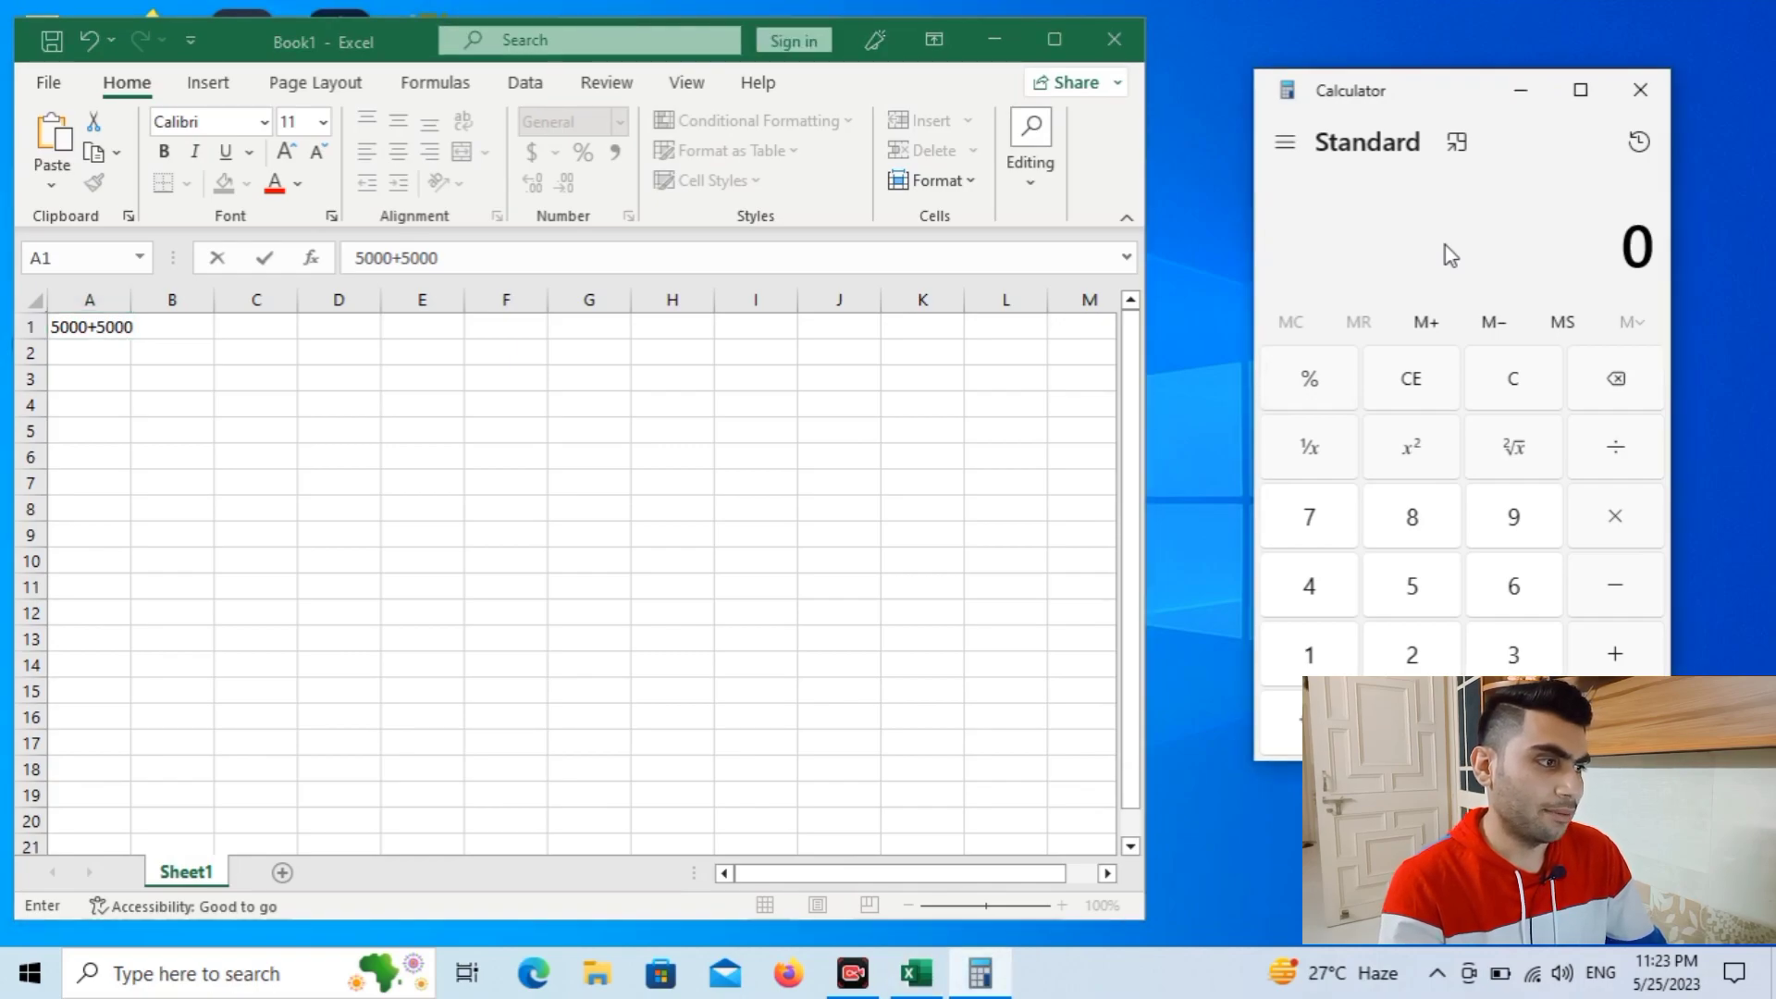
{"action": "type", "text": "5000"}
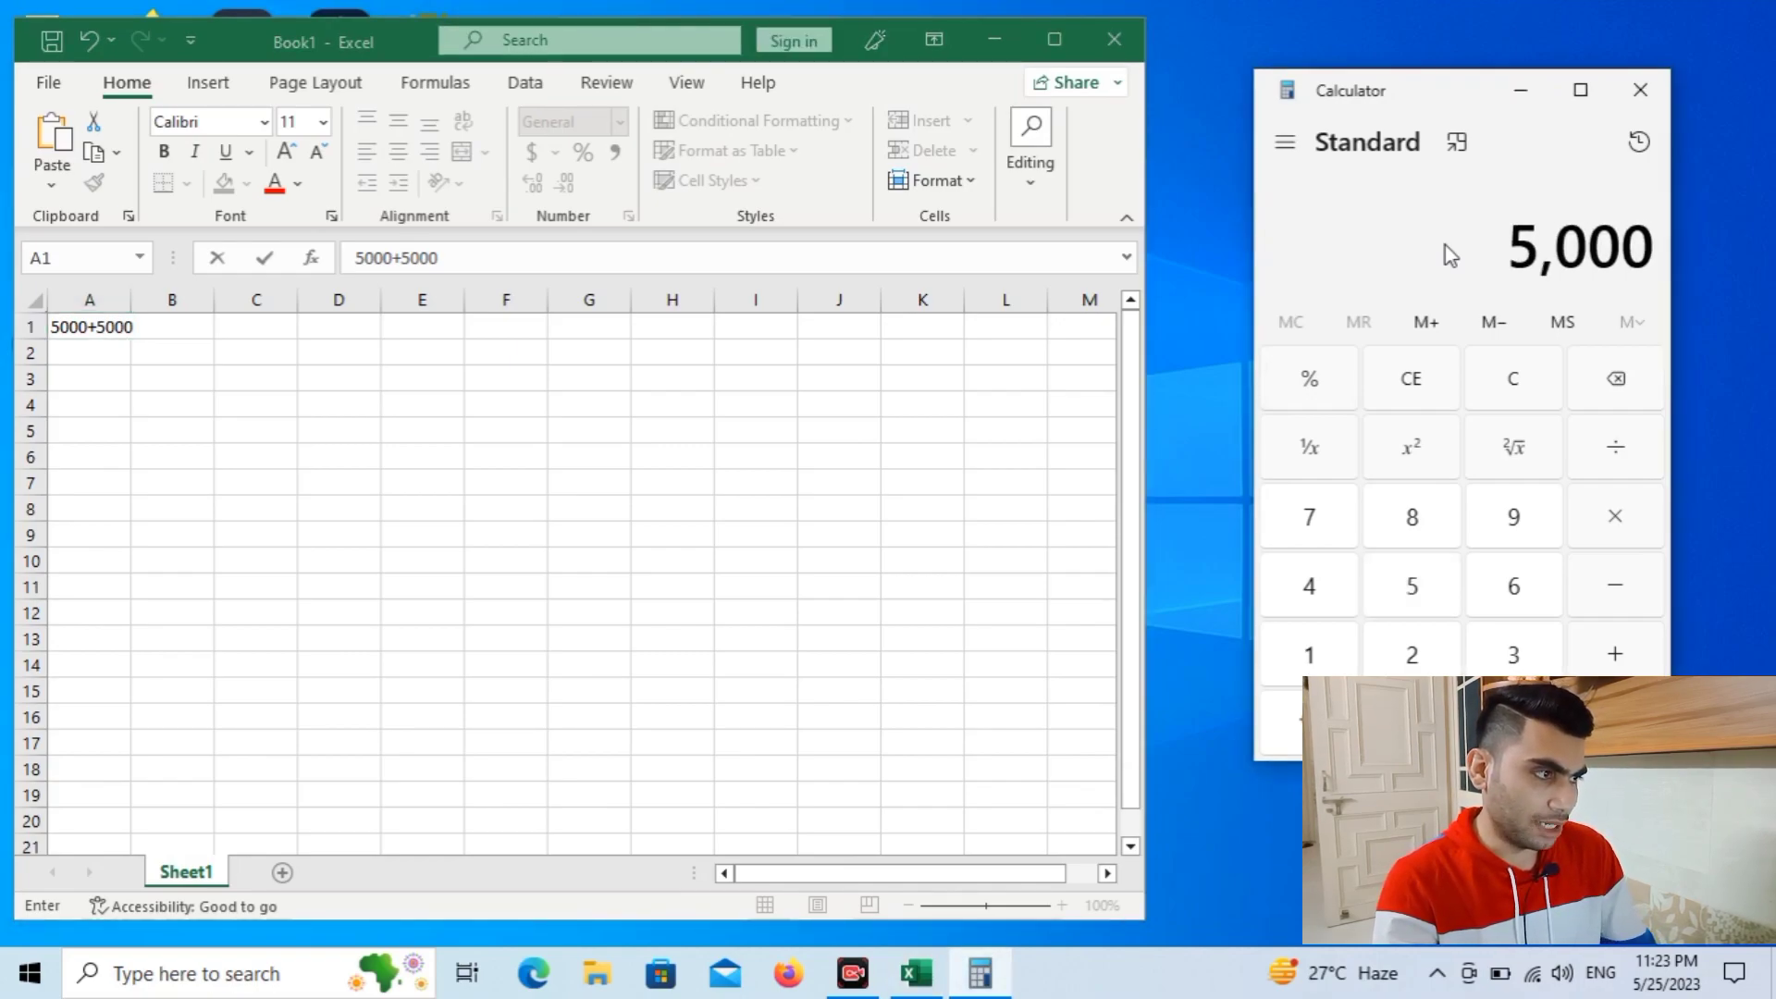
{"action": "type", "text": "+5000"}
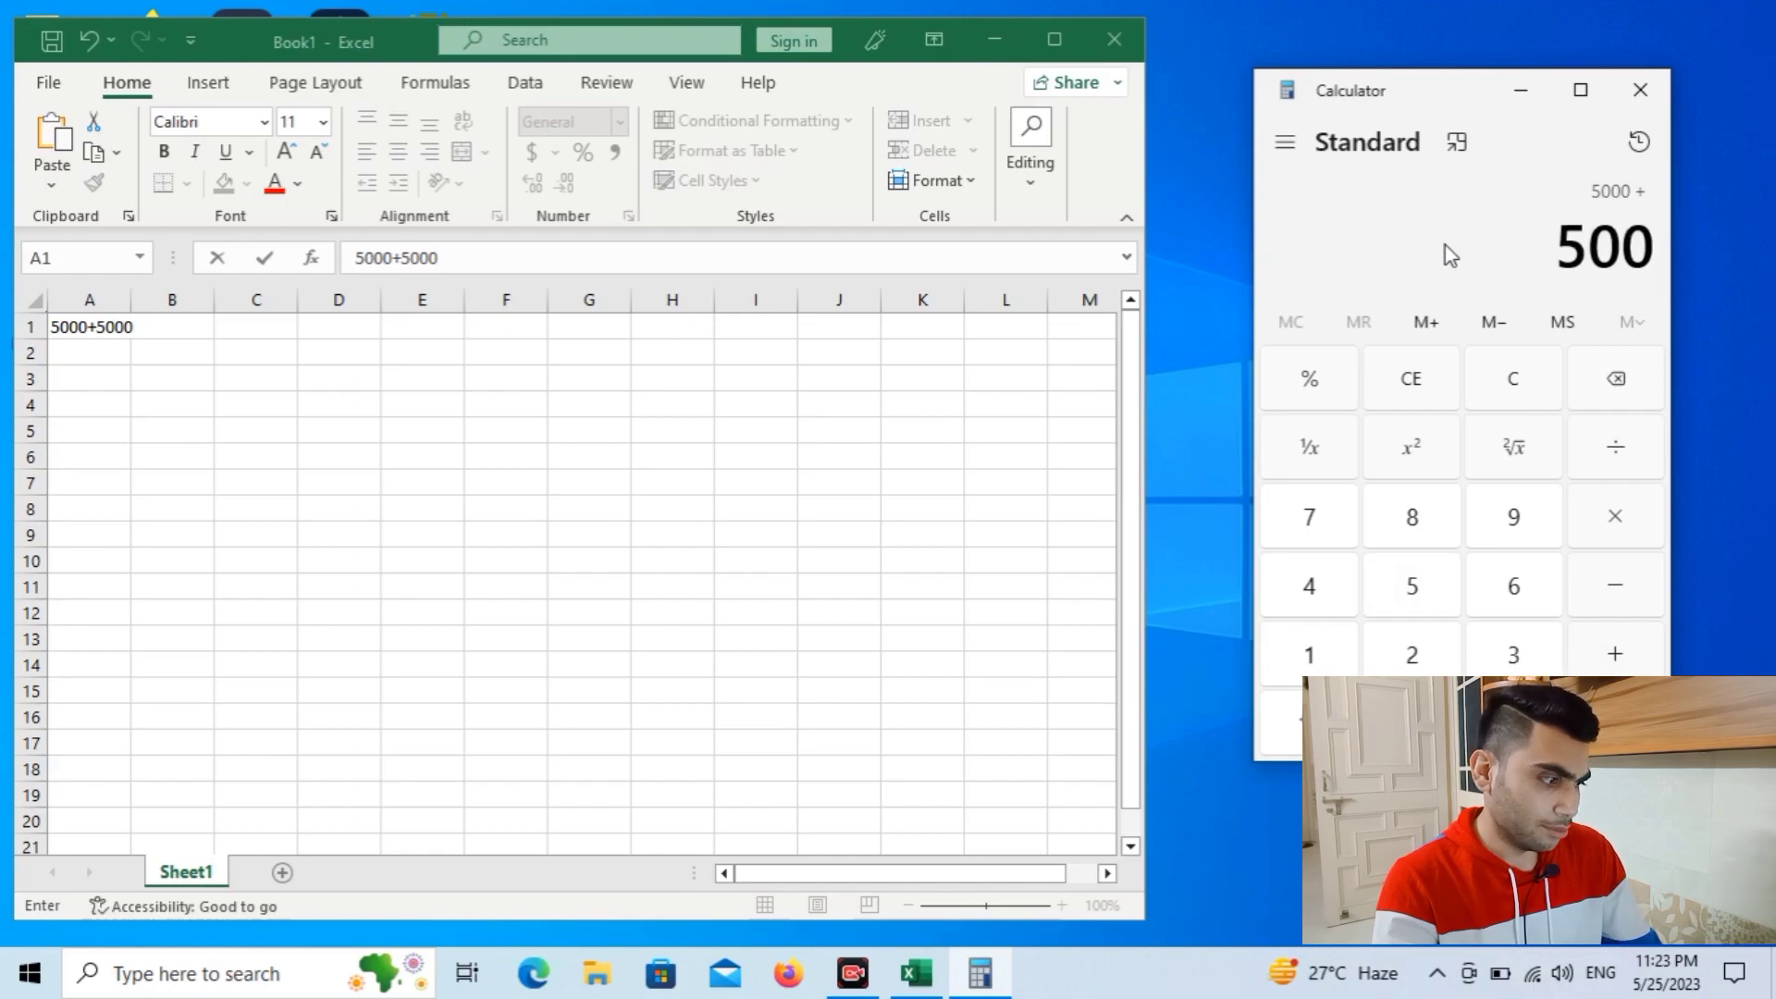
{"action": "key", "text": "Return"}
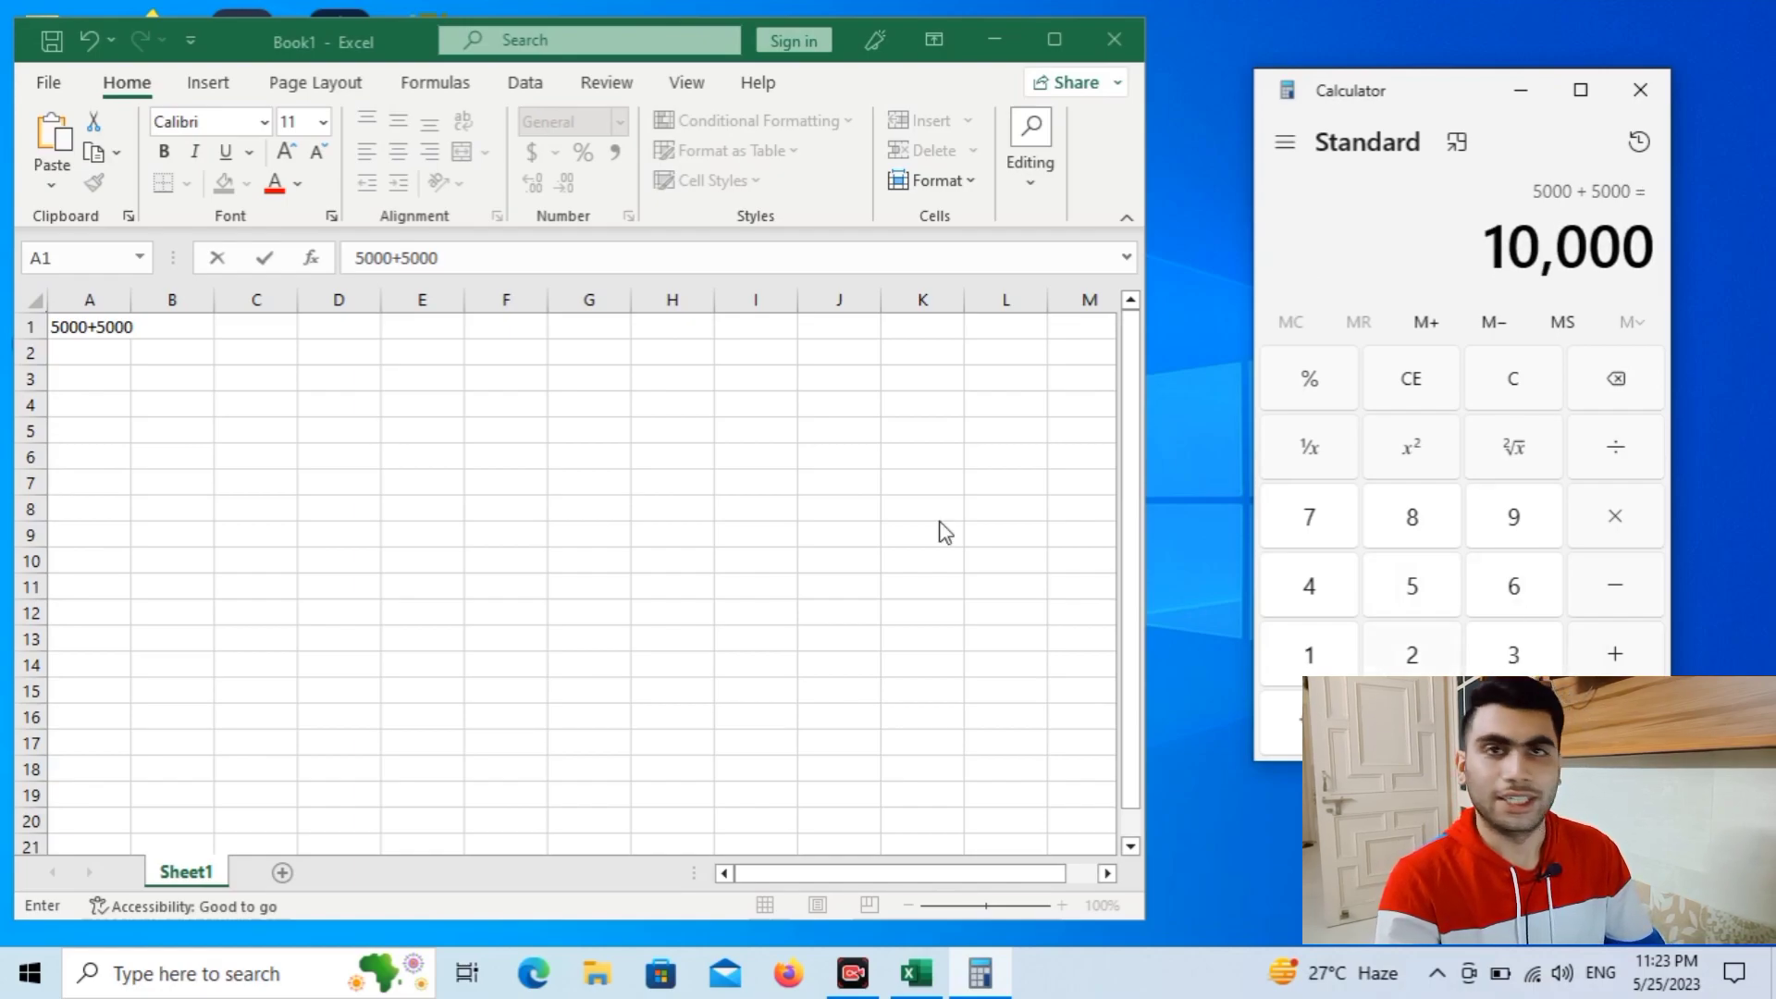
- Switch back to Excel and enter 23455+2356 in cell A3
{"action": "left_click", "coordinate": [93, 382]}
{"action": "left_click", "coordinate": [93, 382]}
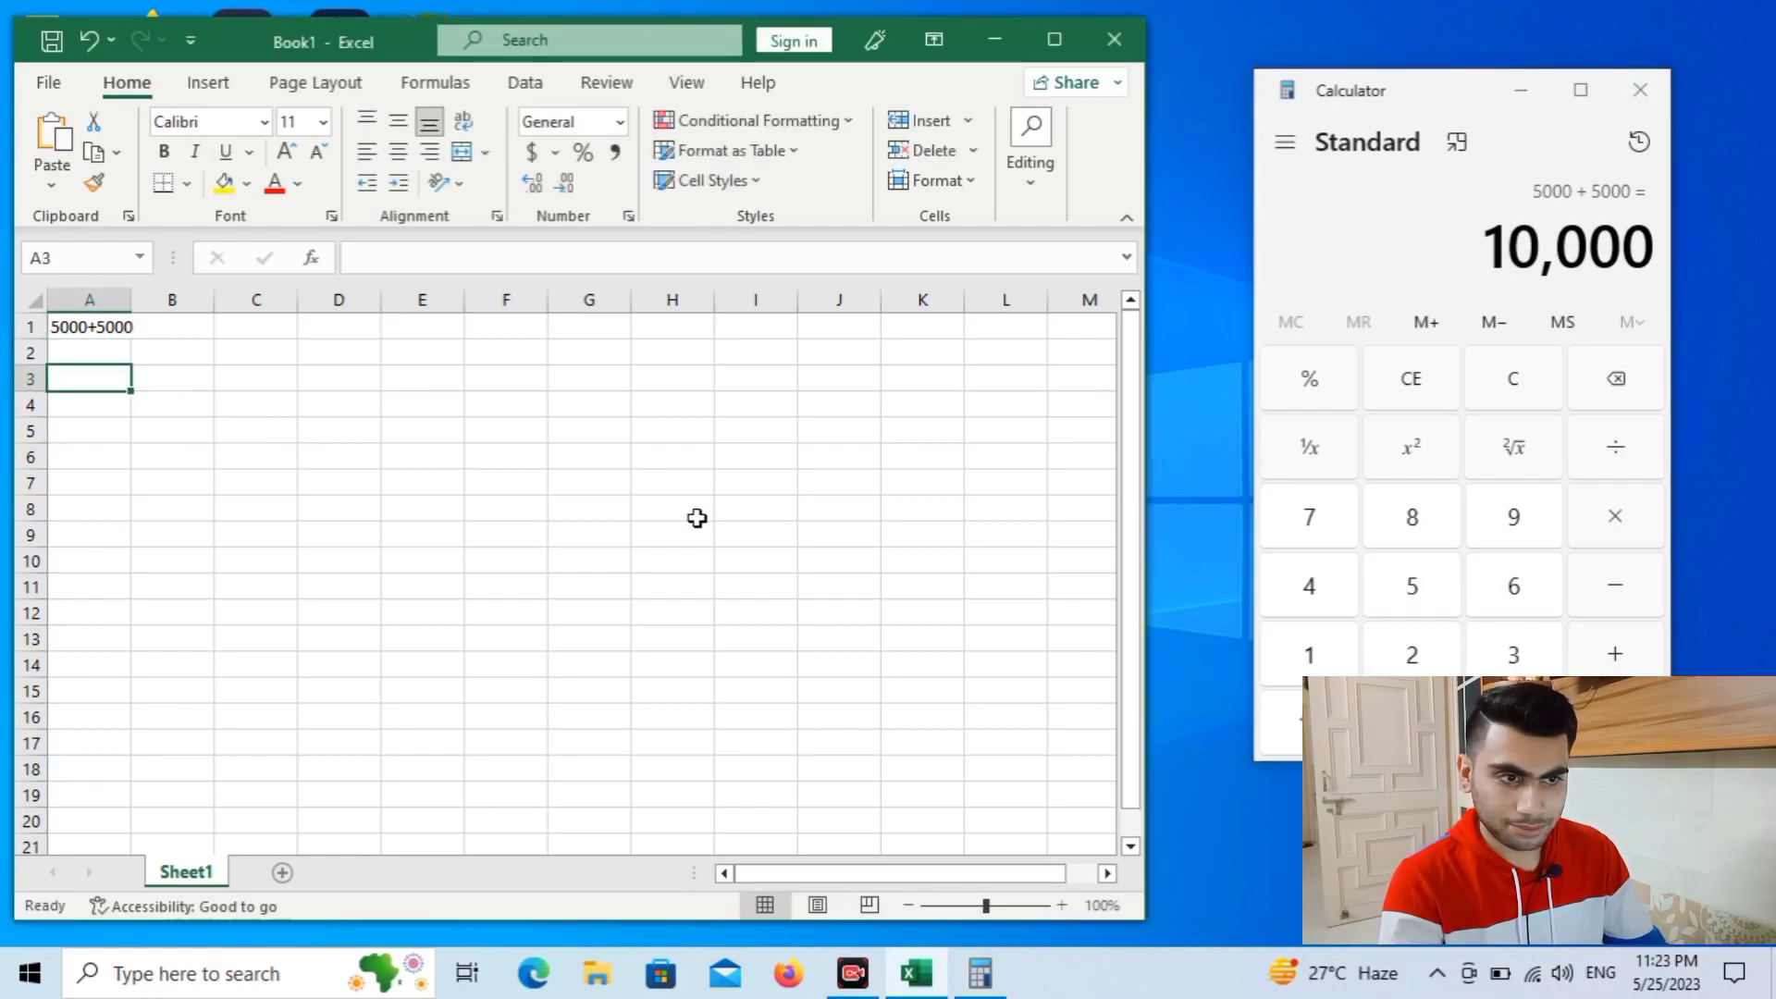
{"action": "type", "text": "23455"}
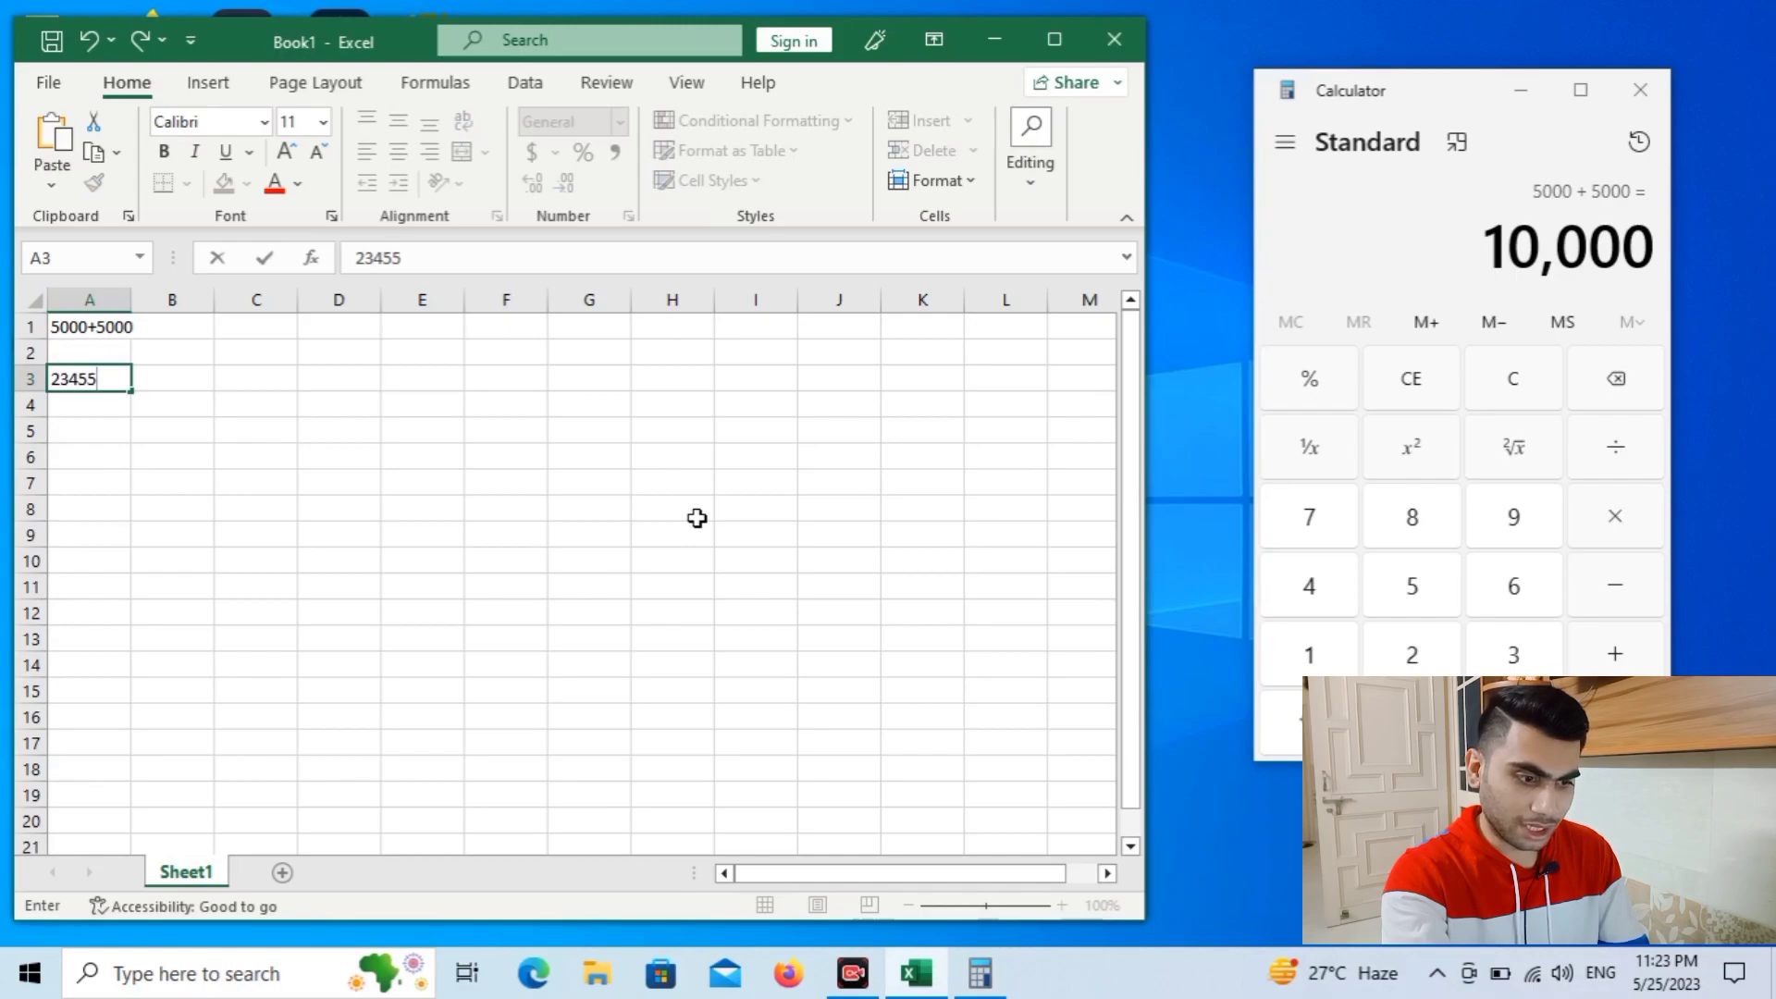
{"action": "type", "text": "+"}
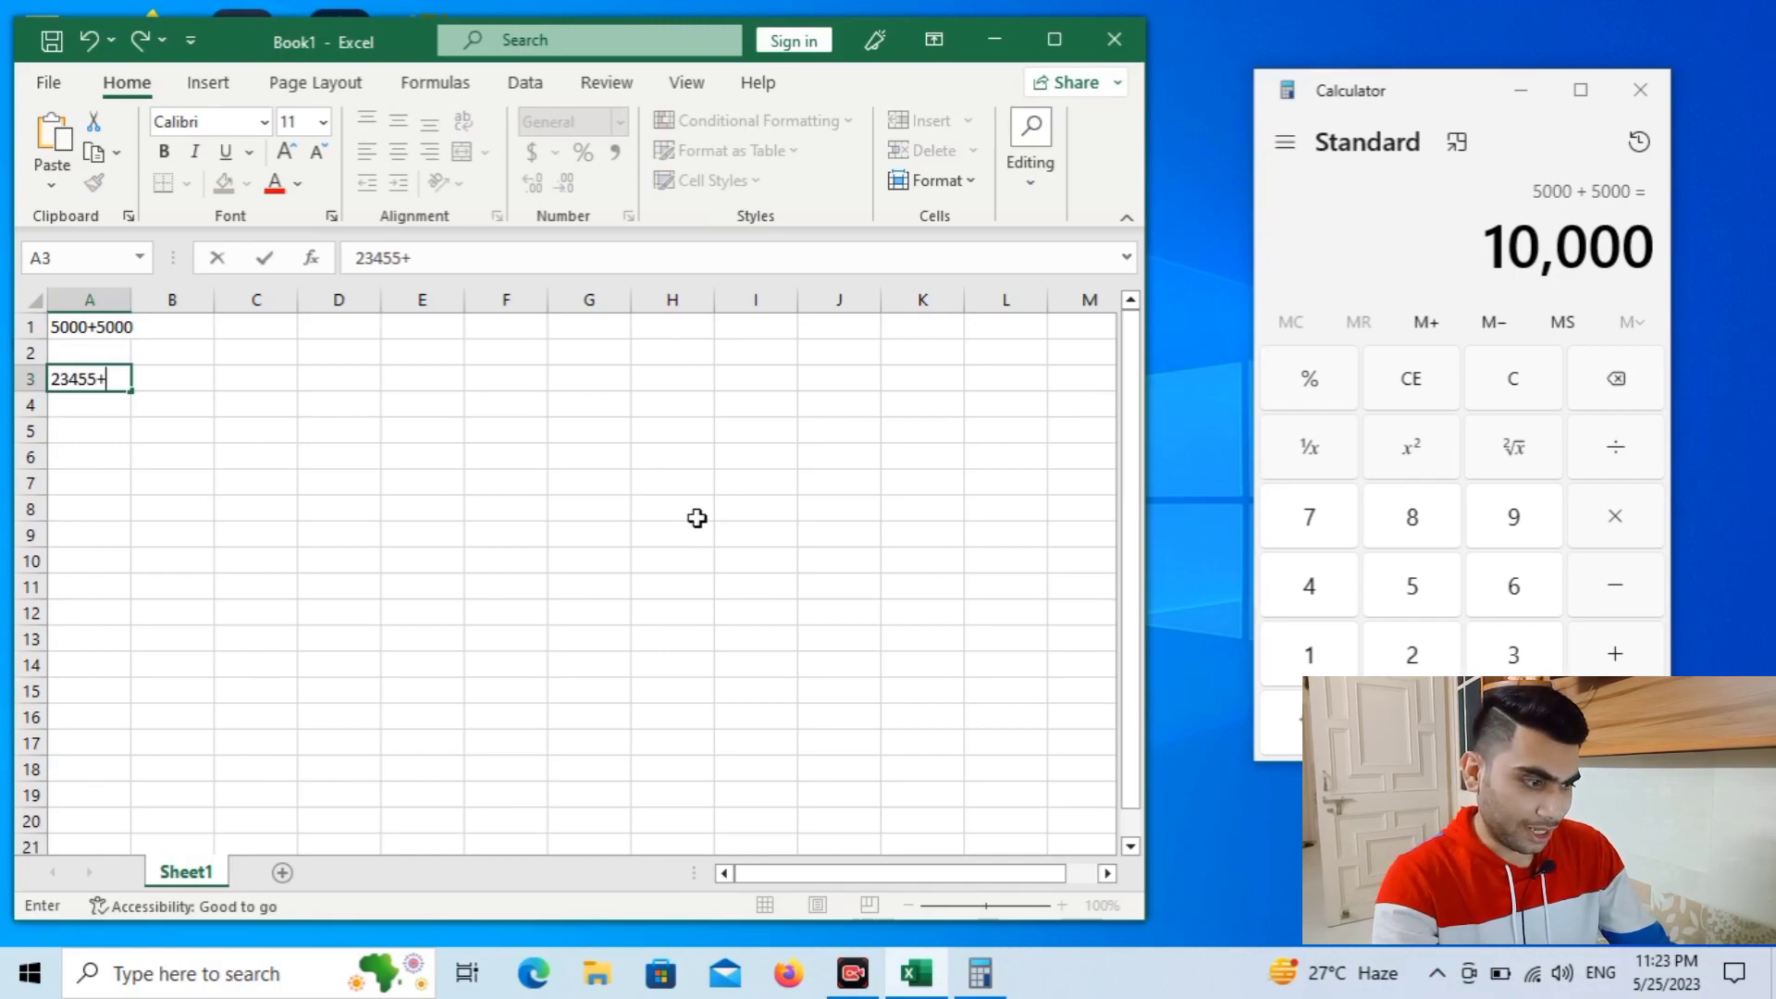
{"action": "type", "text": "2356"}
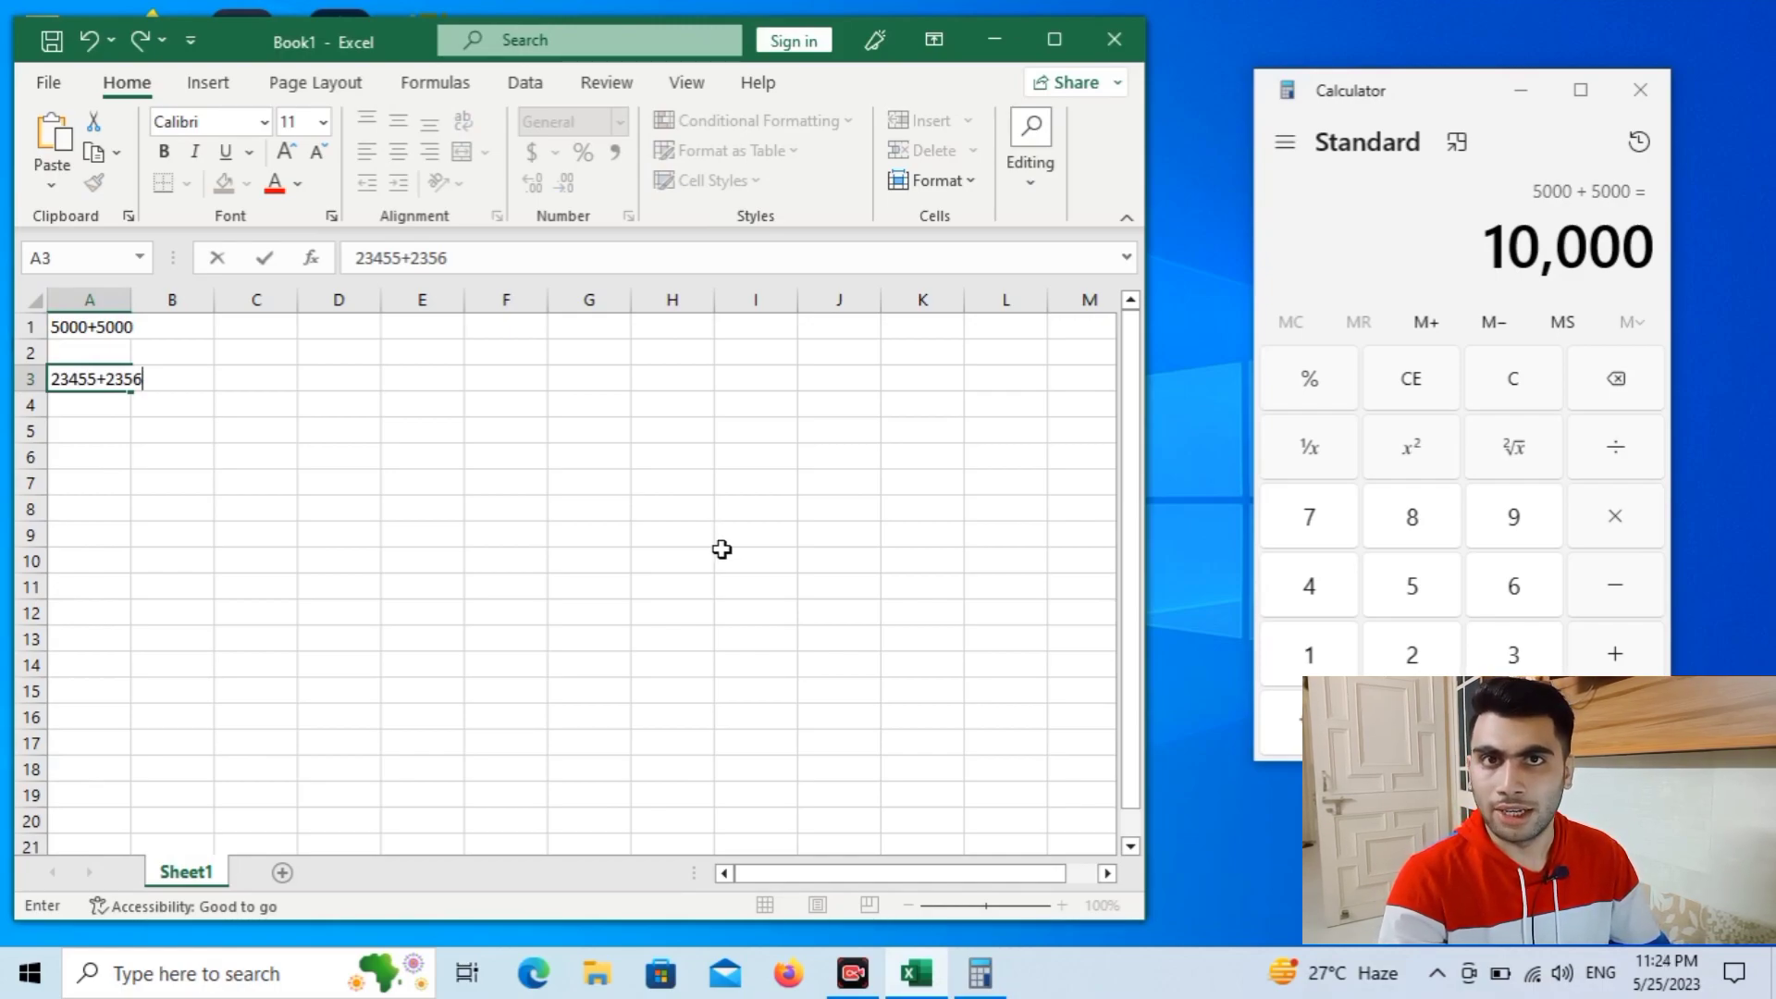
- Switch to Calculator, clear the previous result and compute 23455 + 2356
{"action": "left_click", "coordinate": [1425, 390]}
{"action": "left_click", "coordinate": [1425, 390]}
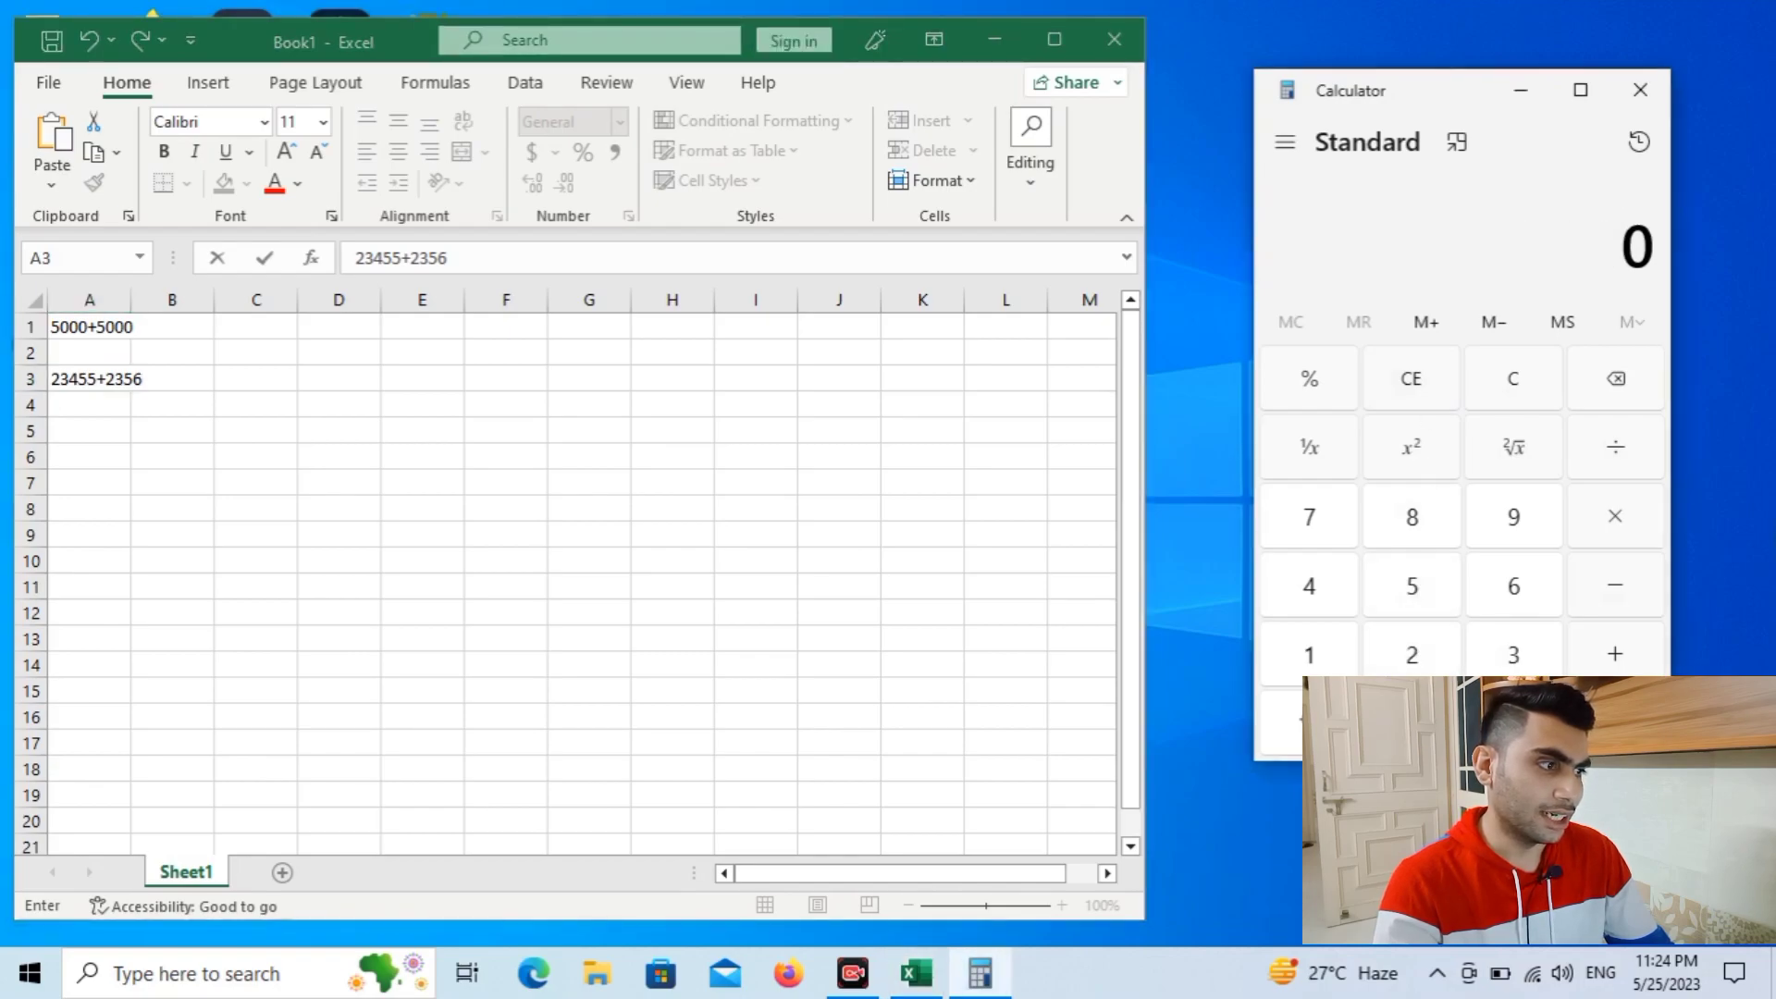
{"action": "type", "text": "23"}
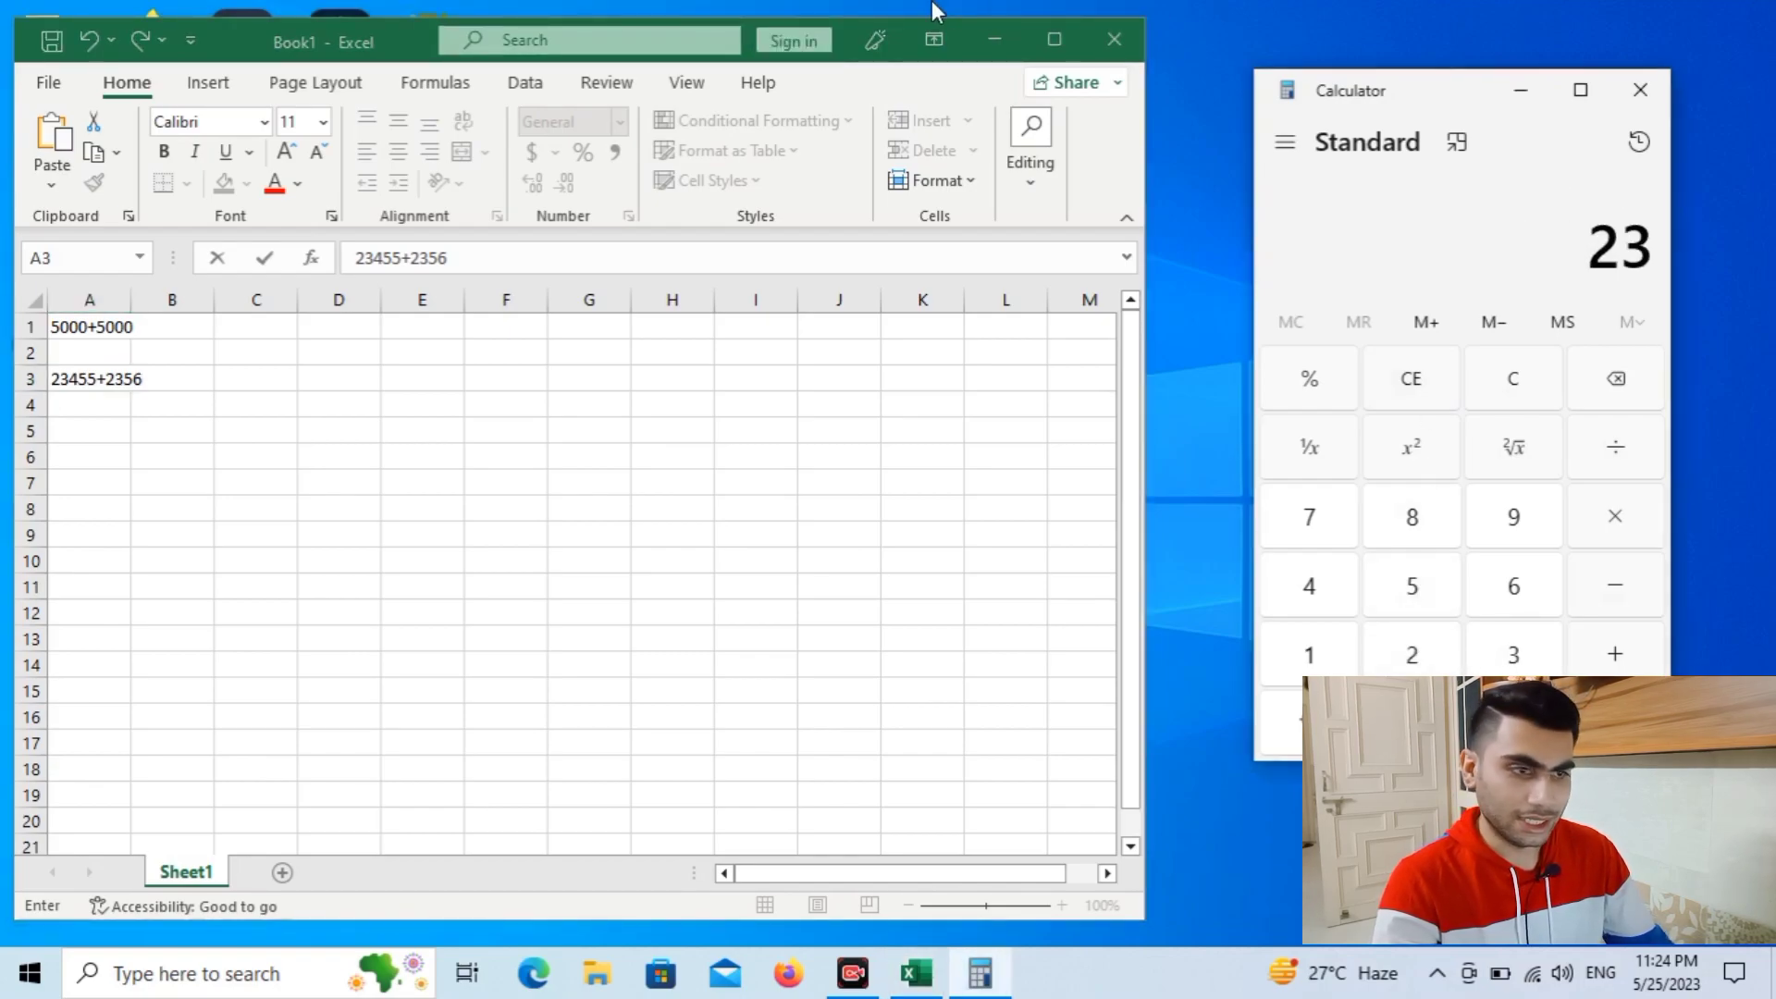
{"action": "type", "text": "4555"}
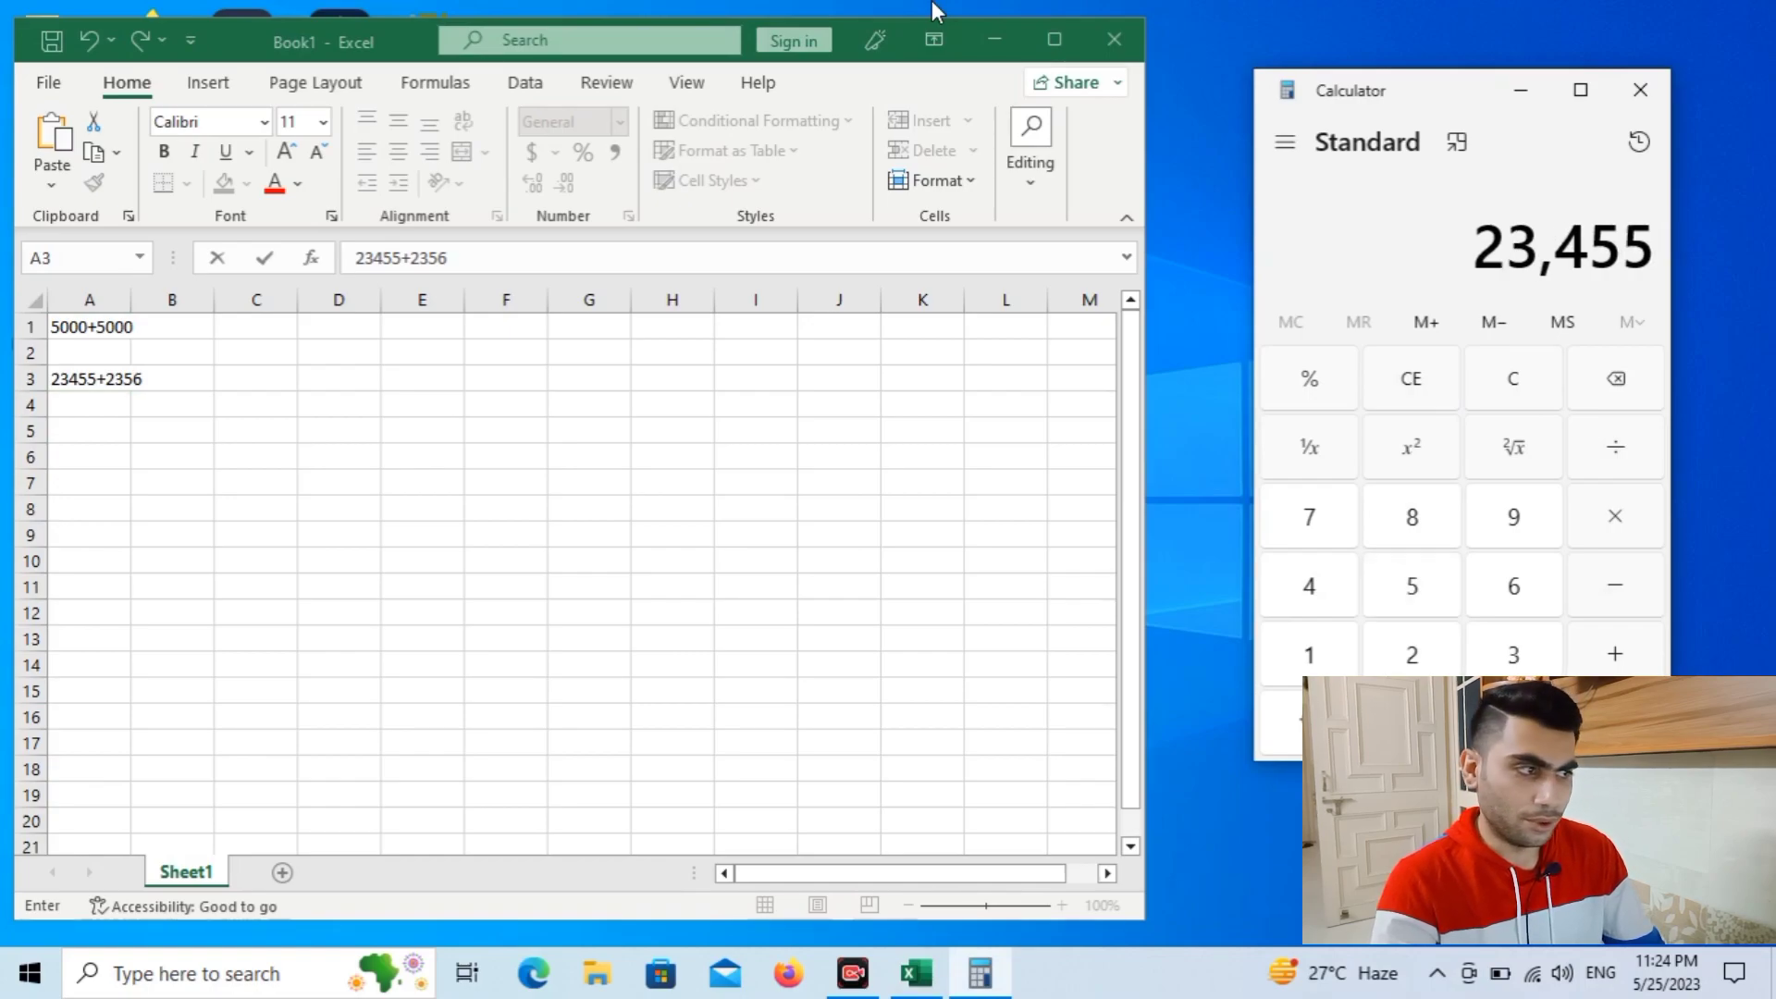
{"action": "key", "text": "plus"}
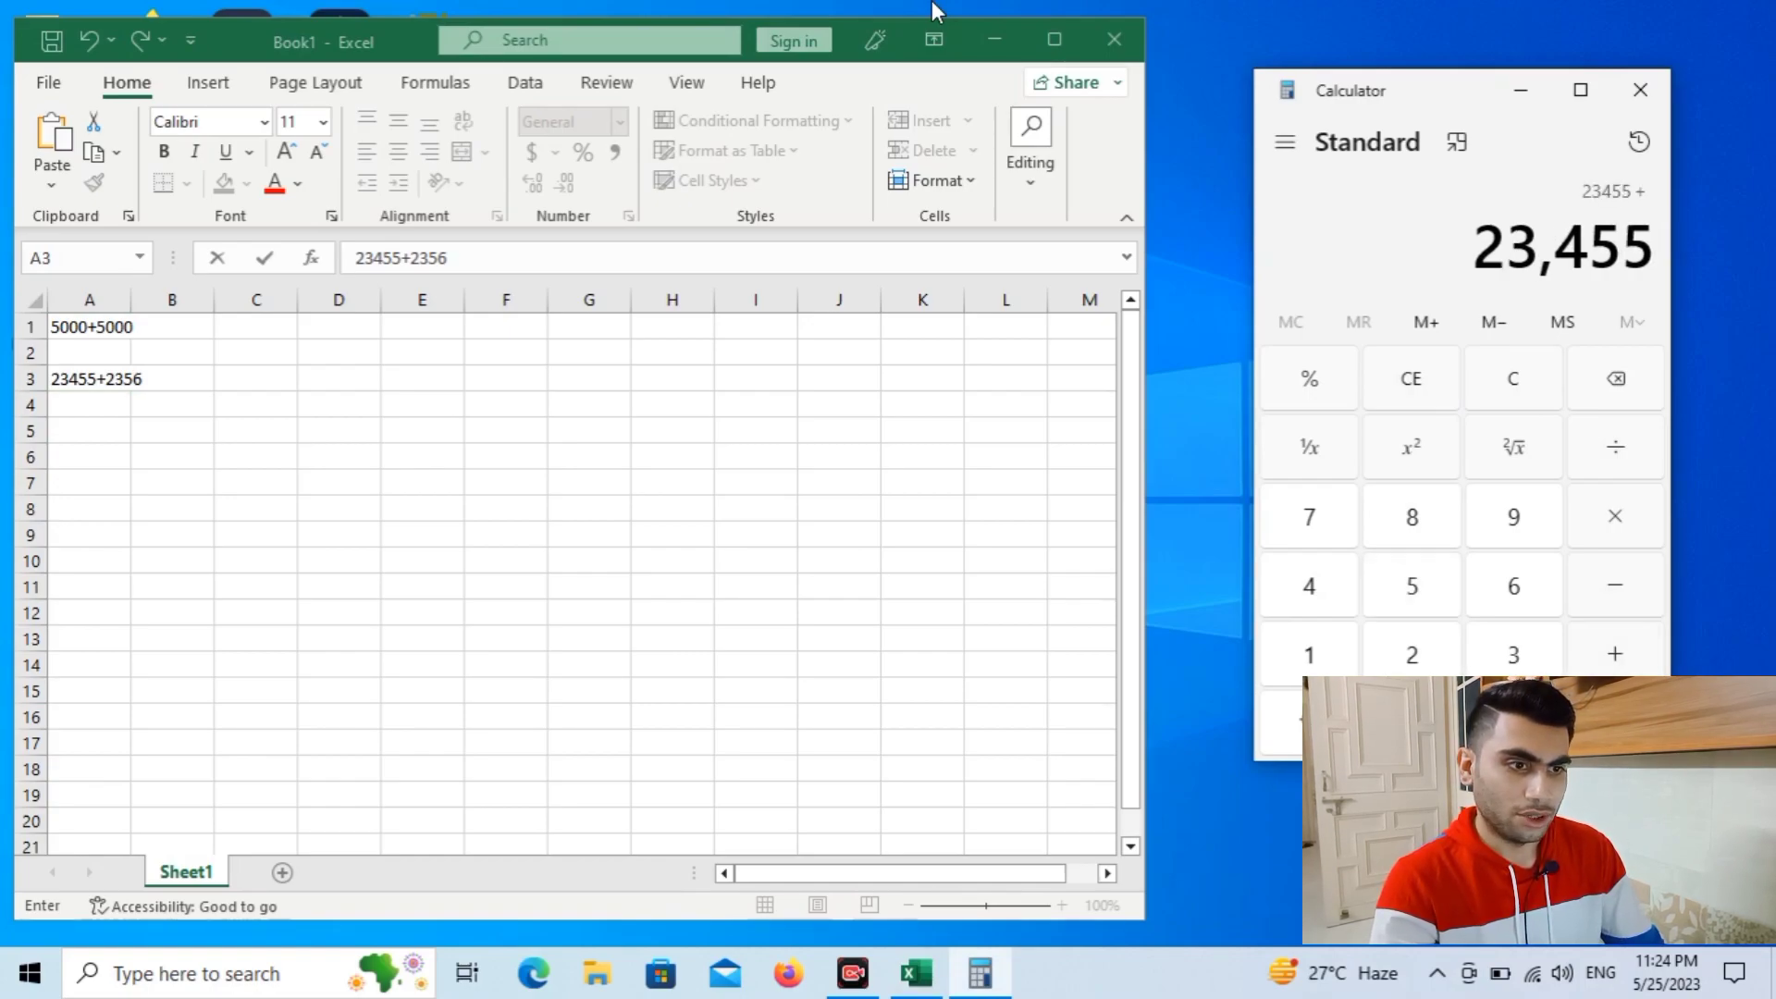
{"action": "type", "text": "2356"}
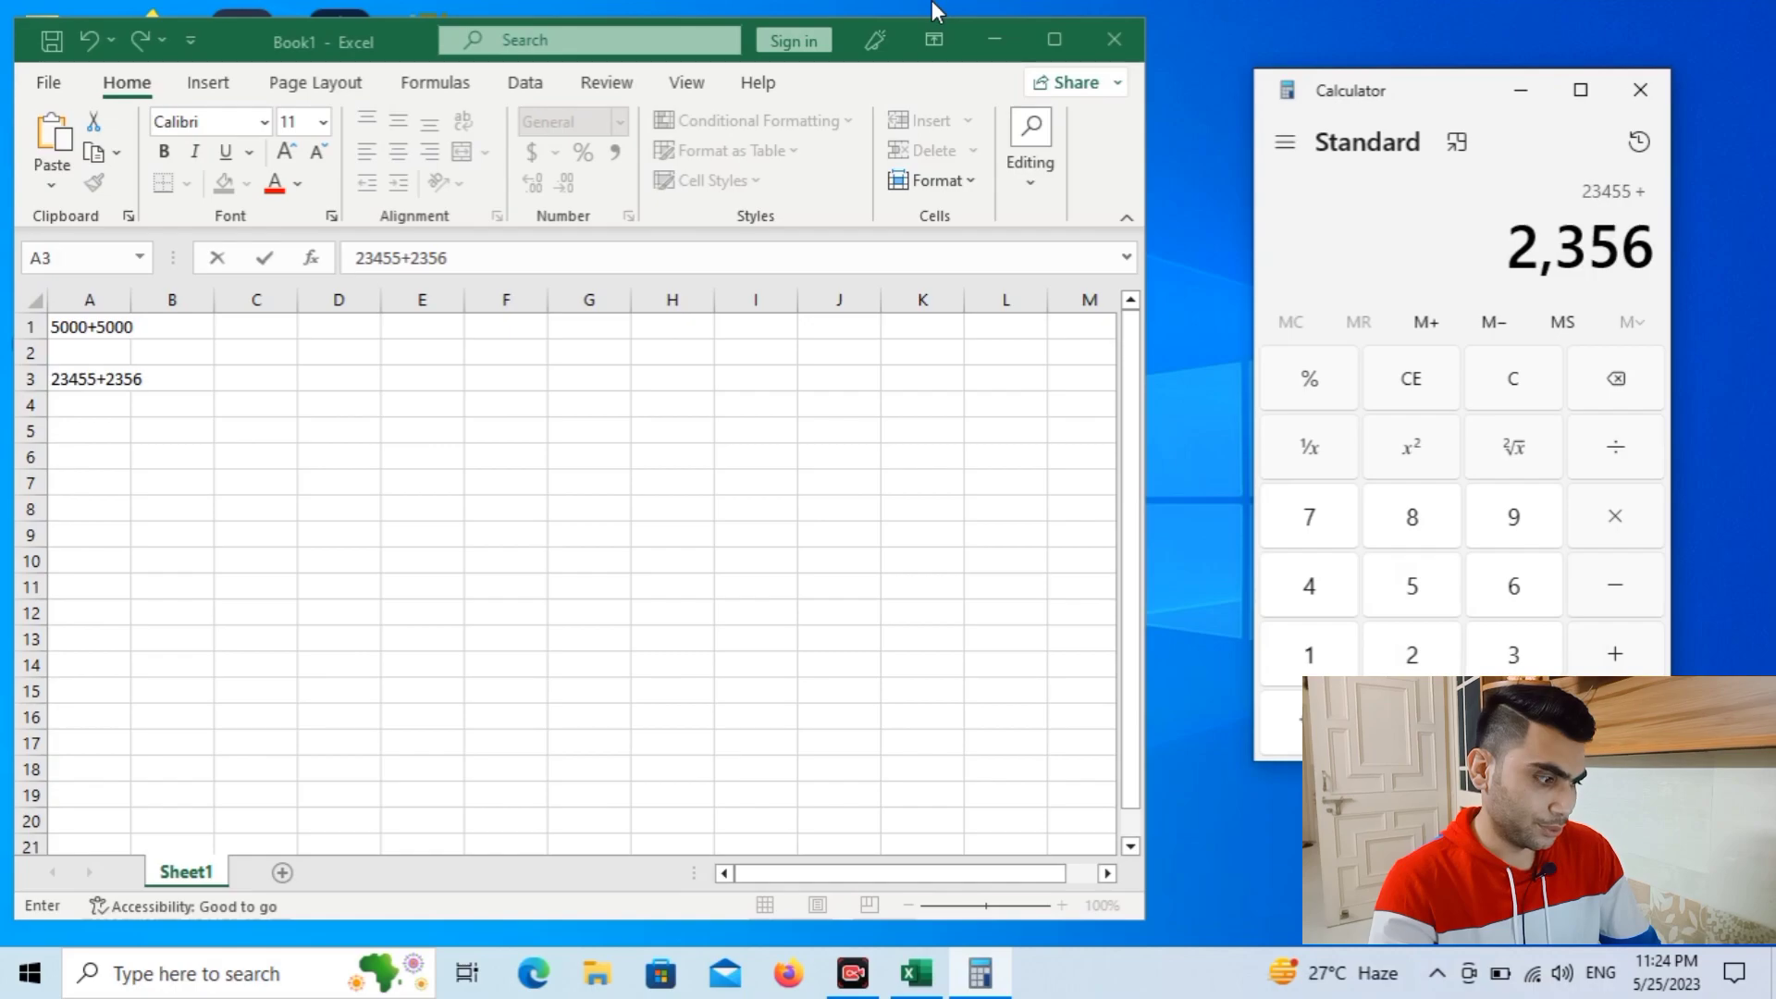
{"action": "key", "text": "Return"}
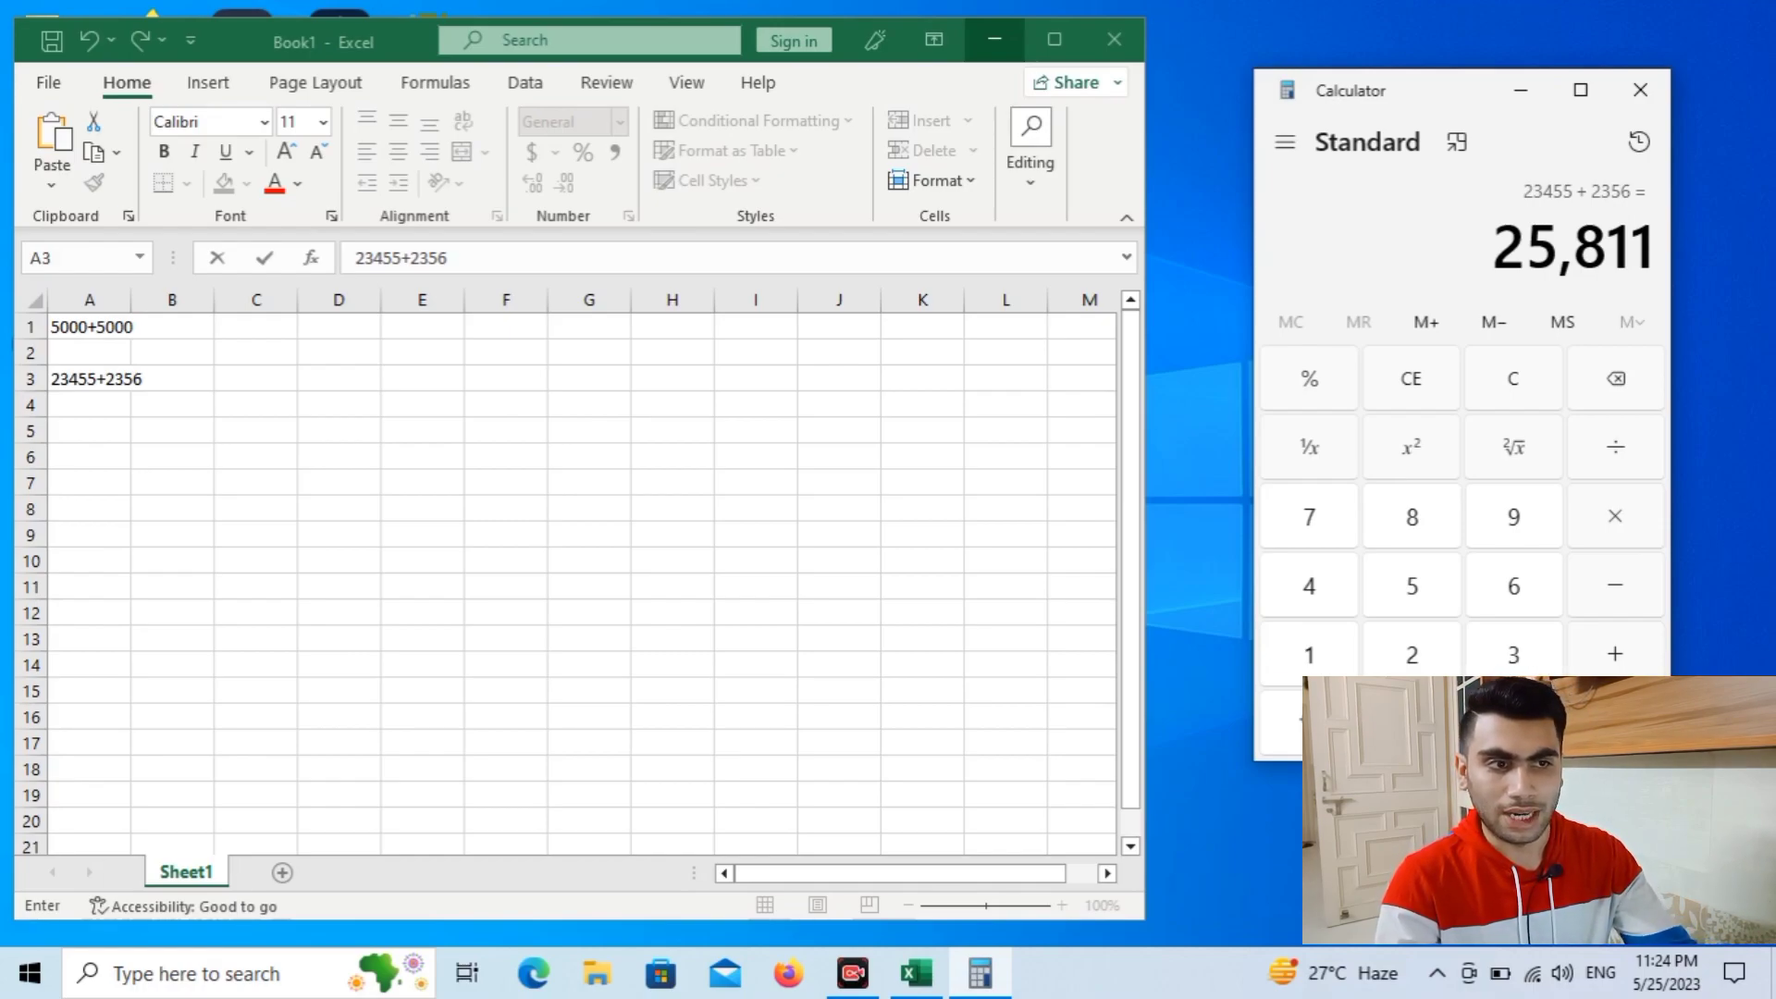
- Switch back to Excel and enter the text dfhh3456765 in cell D9
{"action": "left_click", "coordinate": [357, 535]}
{"action": "left_click", "coordinate": [357, 535]}
{"action": "type", "text": "dfhh"}
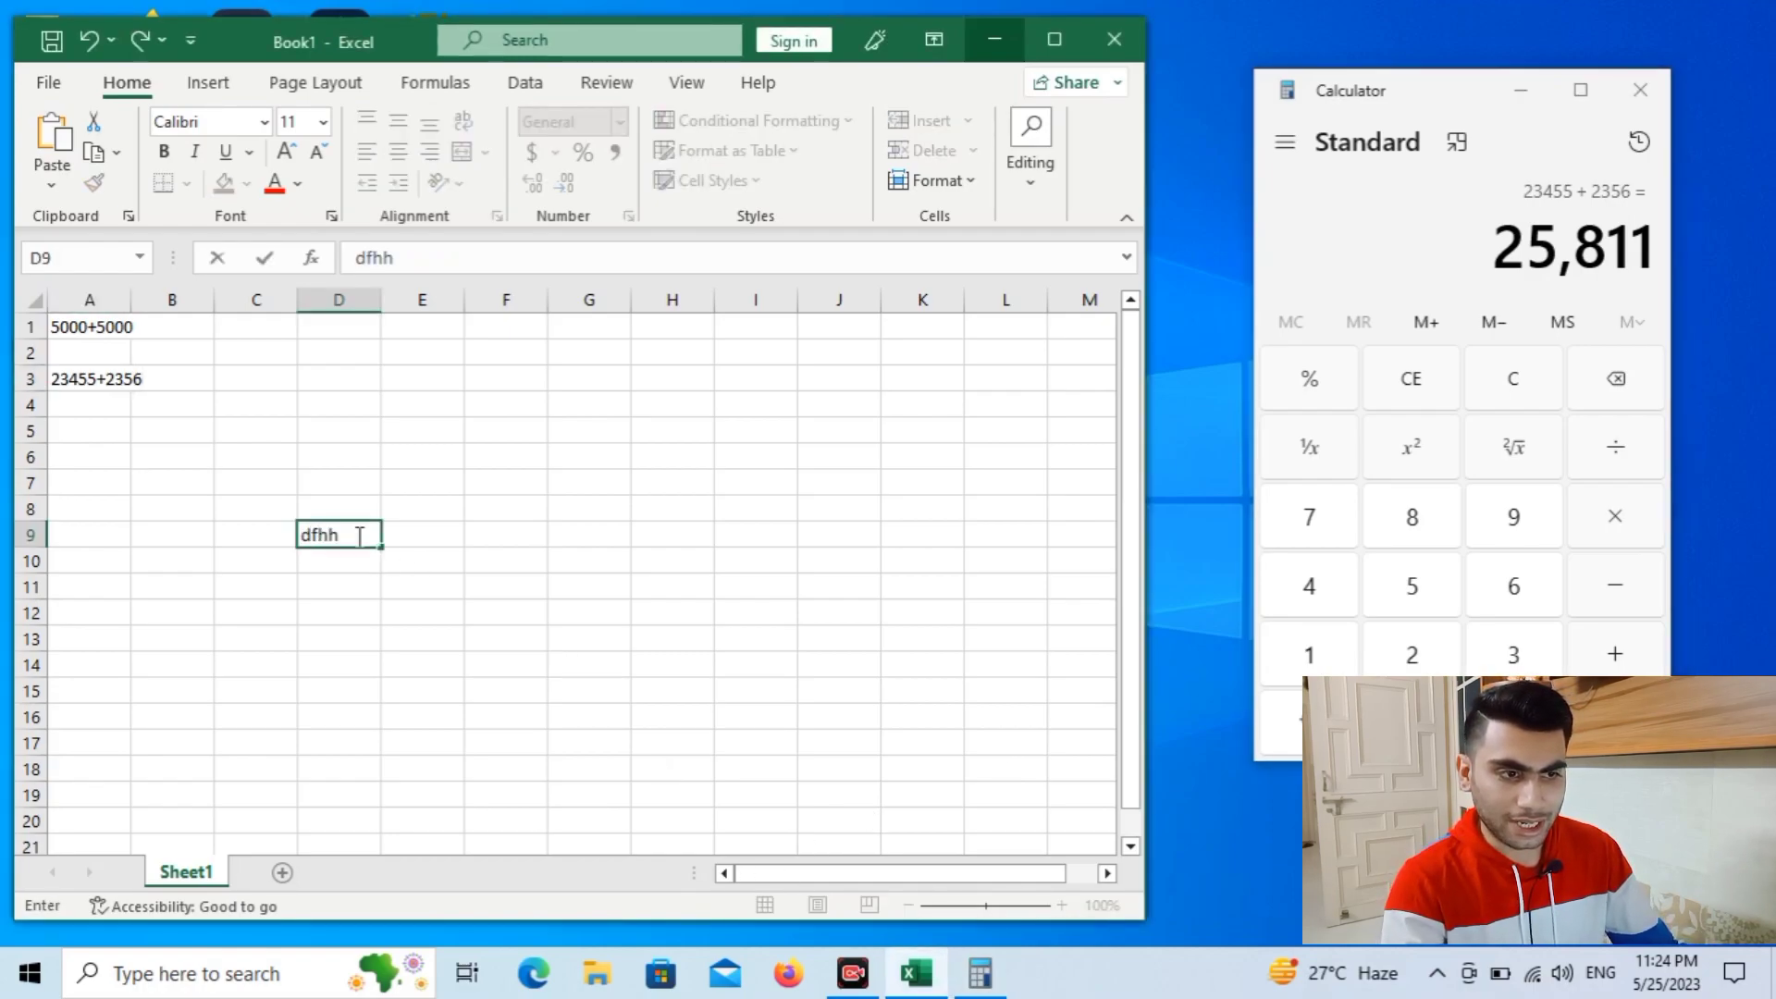
{"action": "type", "text": "3456765"}
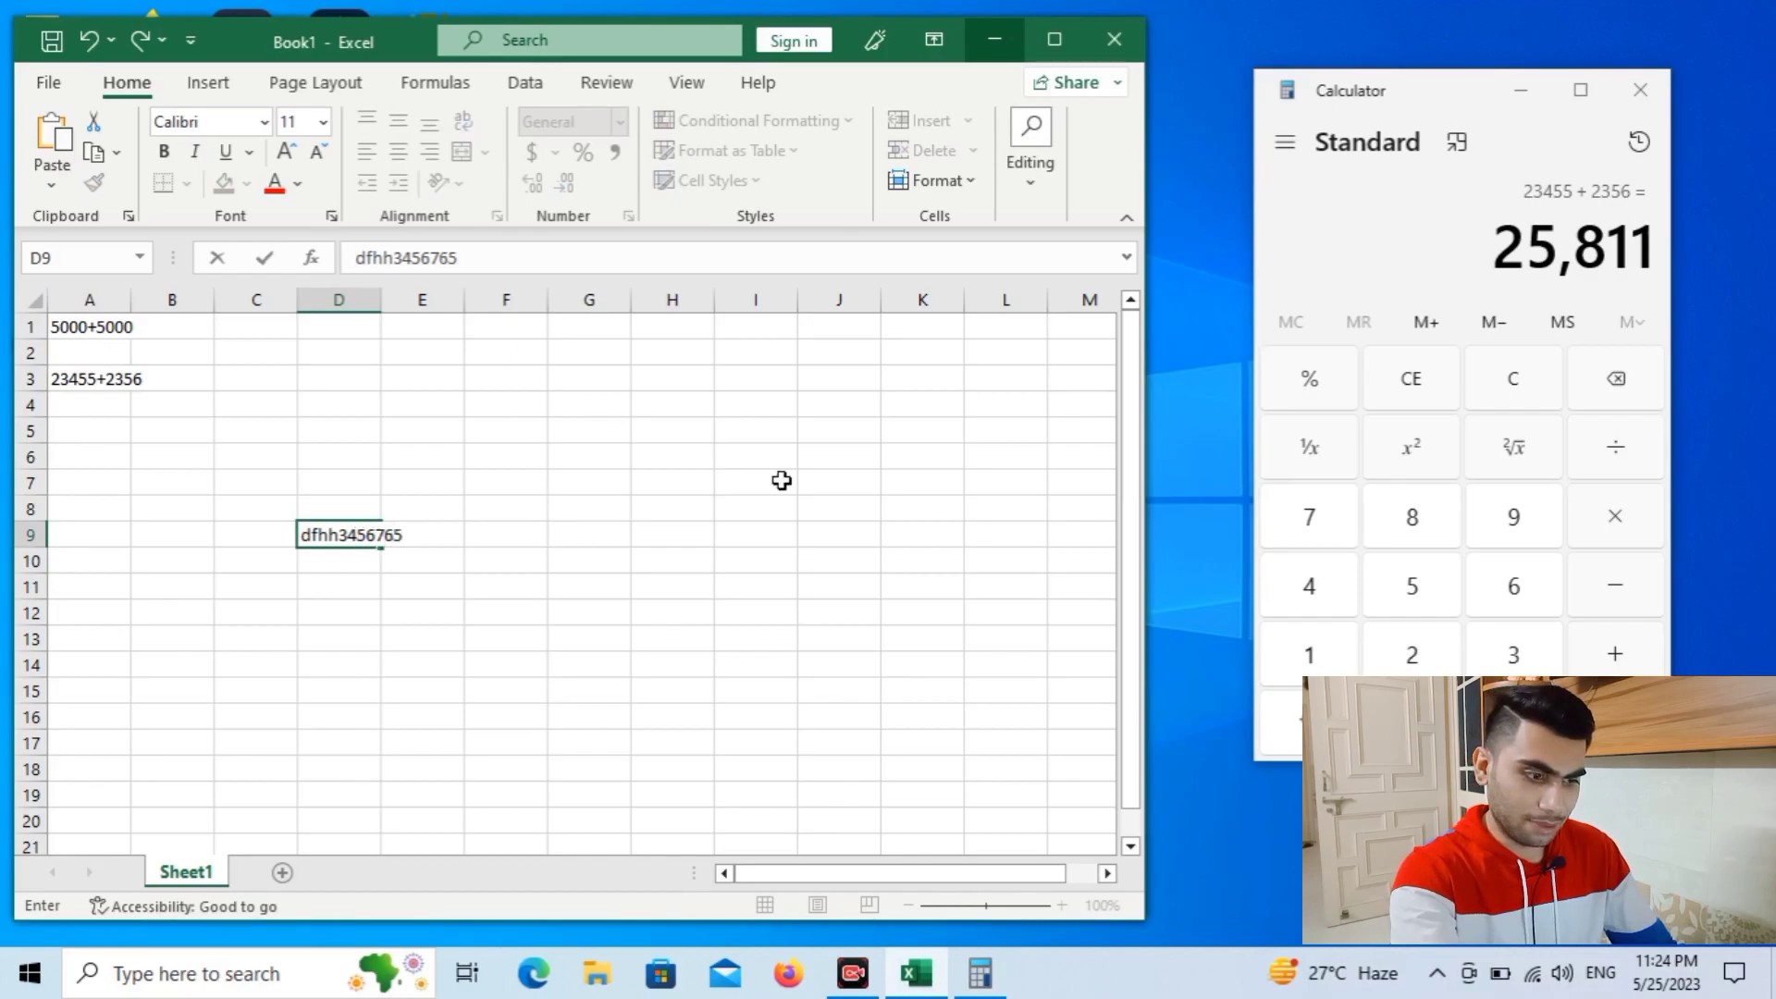
- Switch to Calculator, clear the display and enter the number 88587456 with the on-screen keypad
{"action": "left_click", "coordinate": [1431, 244]}
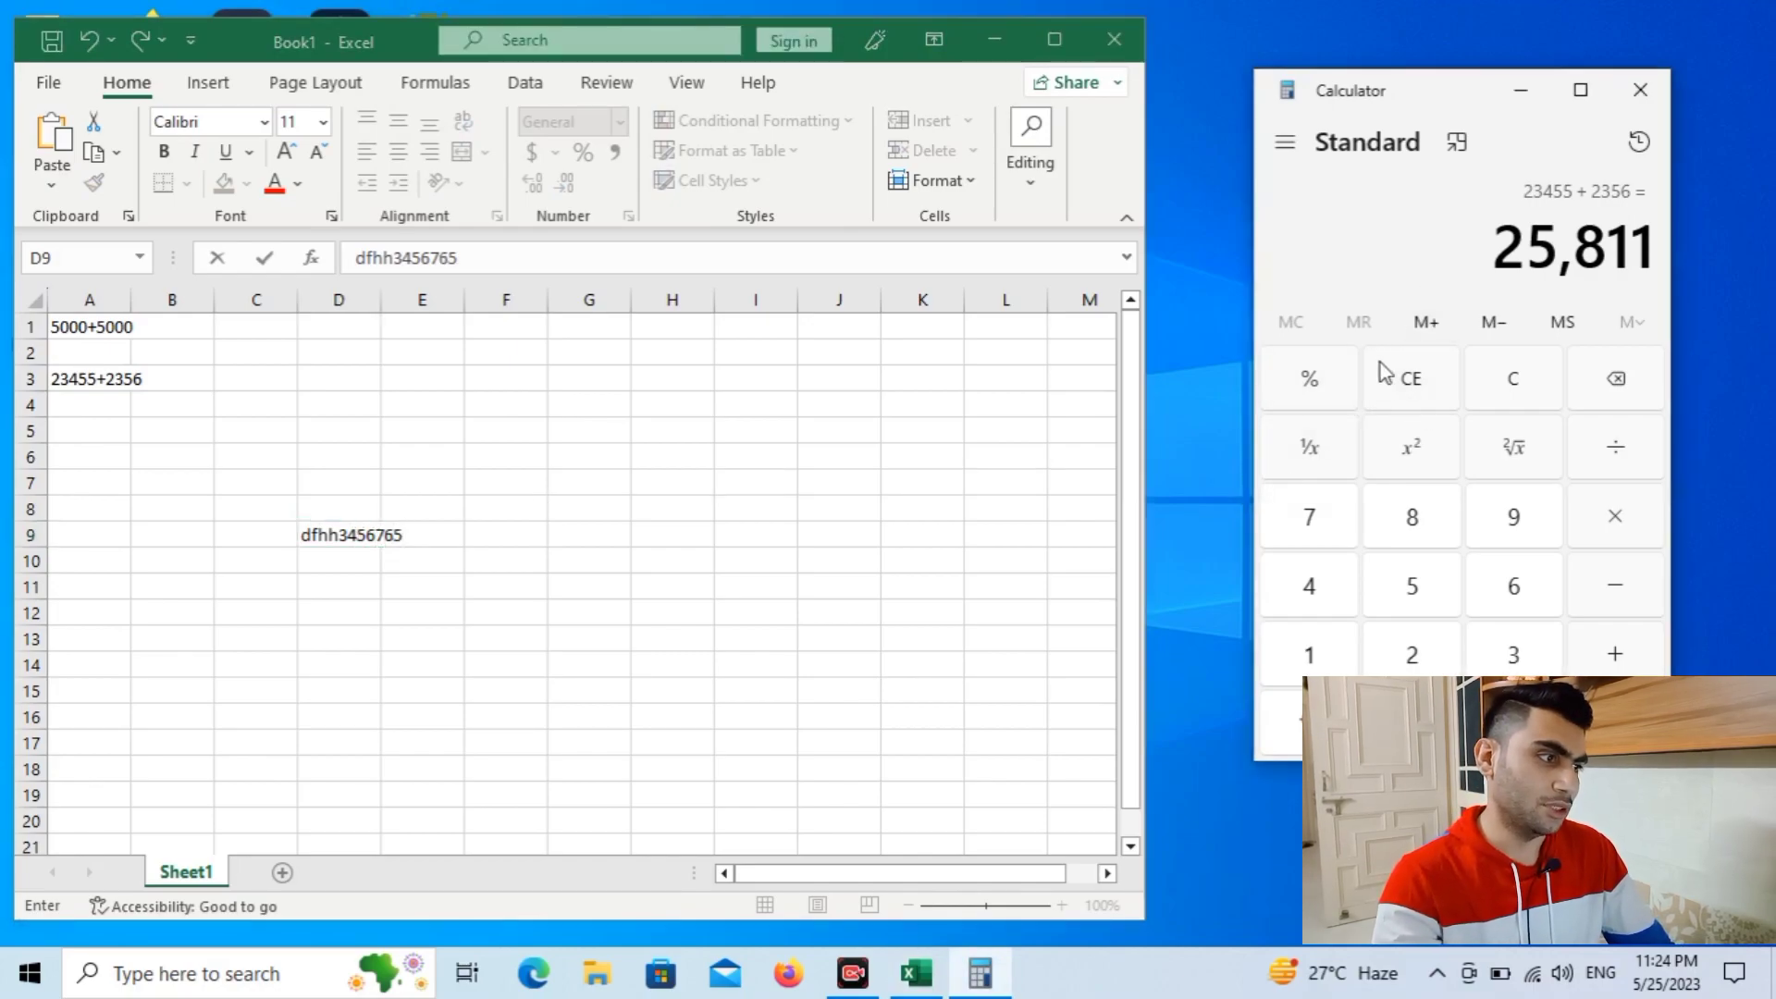
{"action": "left_click", "coordinate": [1400, 387]}
{"action": "left_click", "coordinate": [1429, 525]}
{"action": "left_click", "coordinate": [1424, 529]}
{"action": "left_click", "coordinate": [1415, 573]}
{"action": "left_click", "coordinate": [1395, 530]}
{"action": "left_click", "coordinate": [1335, 534]}
{"action": "left_click", "coordinate": [1351, 601]}
{"action": "left_click", "coordinate": [1413, 599]}
{"action": "left_click", "coordinate": [1484, 575]}
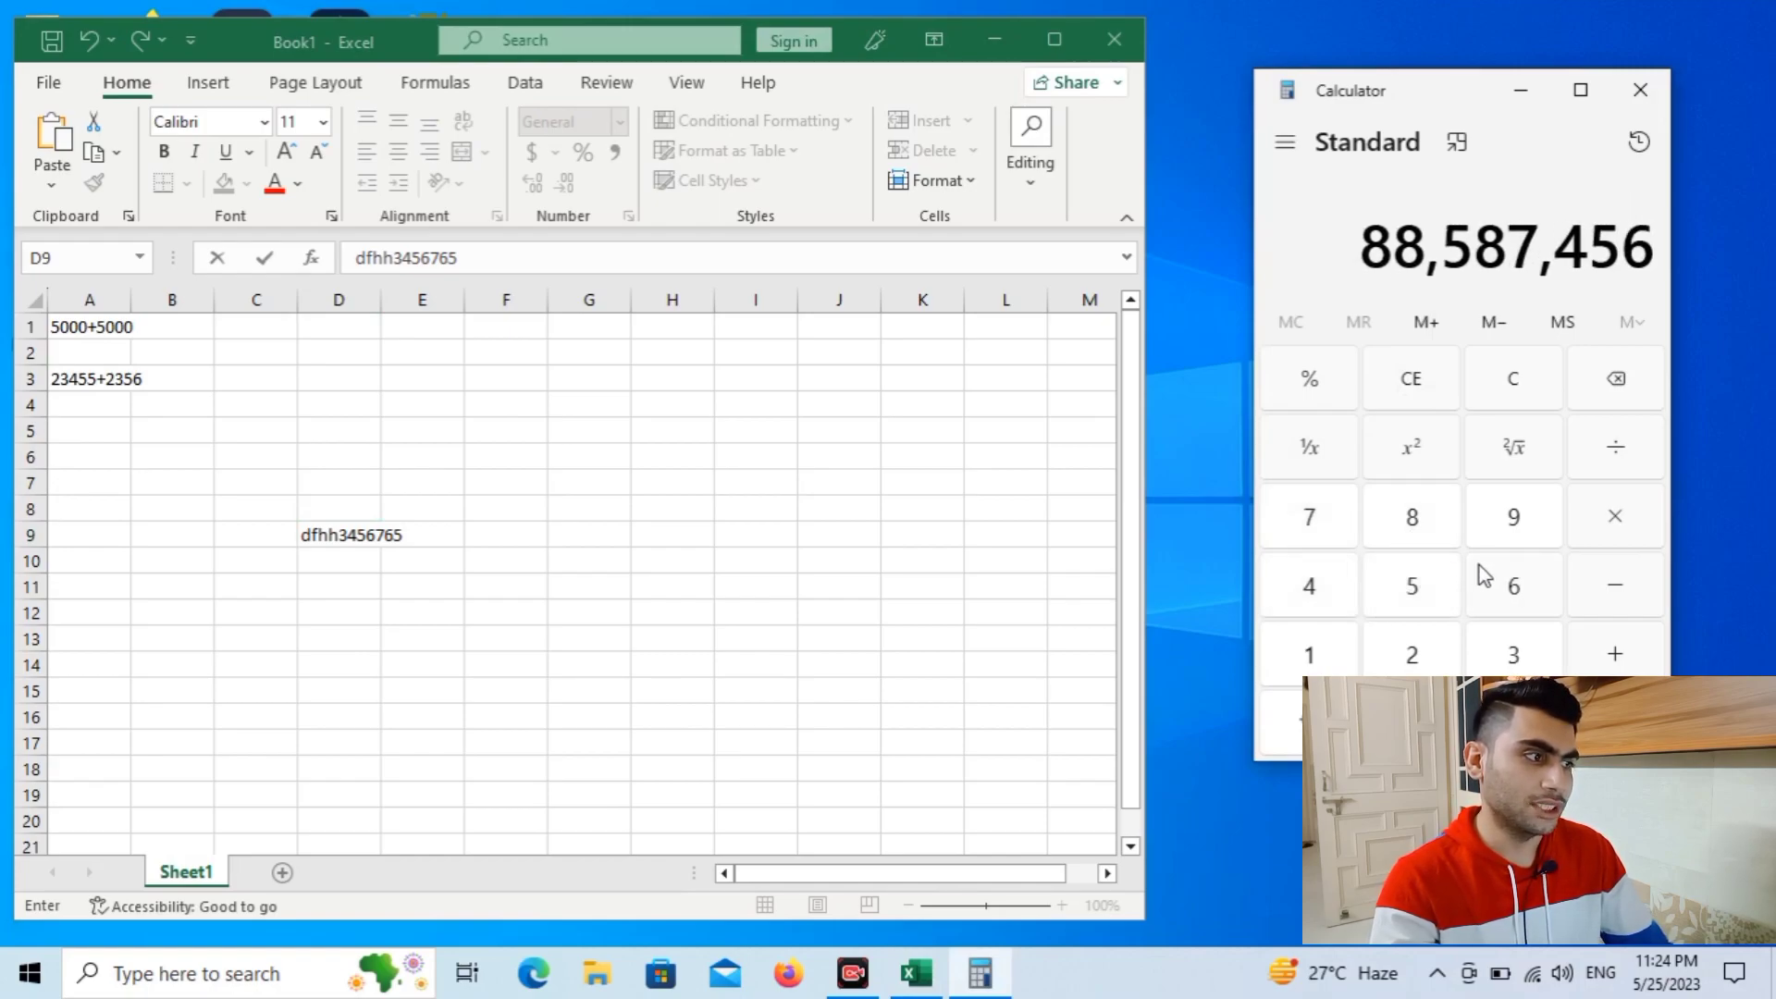
- Erase all digits of the number entered in Calculator
{"action": "key", "text": "BackSpace"}
{"action": "key", "text": "BackSpace"}
{"action": "key", "text": "BackSpace"}
{"action": "key", "text": "BackSpace"}
{"action": "key", "text": "BackSpace"}
{"action": "key", "text": "BackSpace"}
{"action": "key", "text": "BackSpace"}
{"action": "key", "text": "BackSpace"}
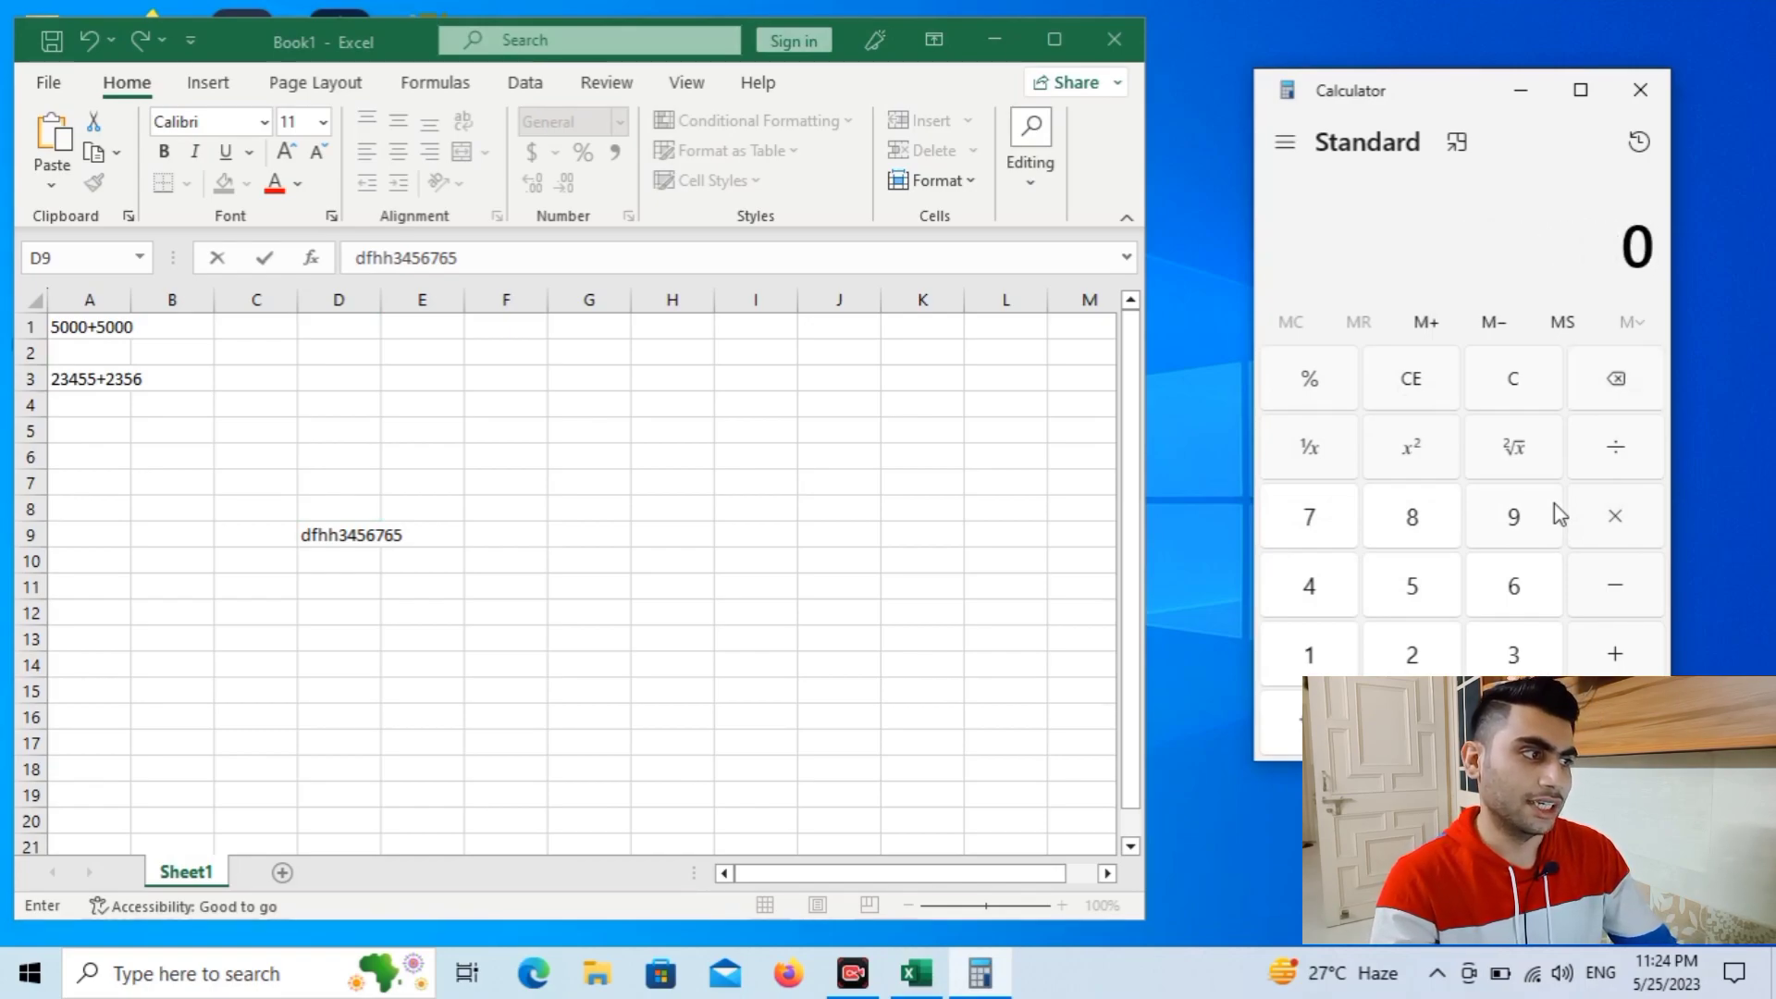
- Compute 455651225 + 2155255 in Calculator
{"action": "type", "text": "455651225"}
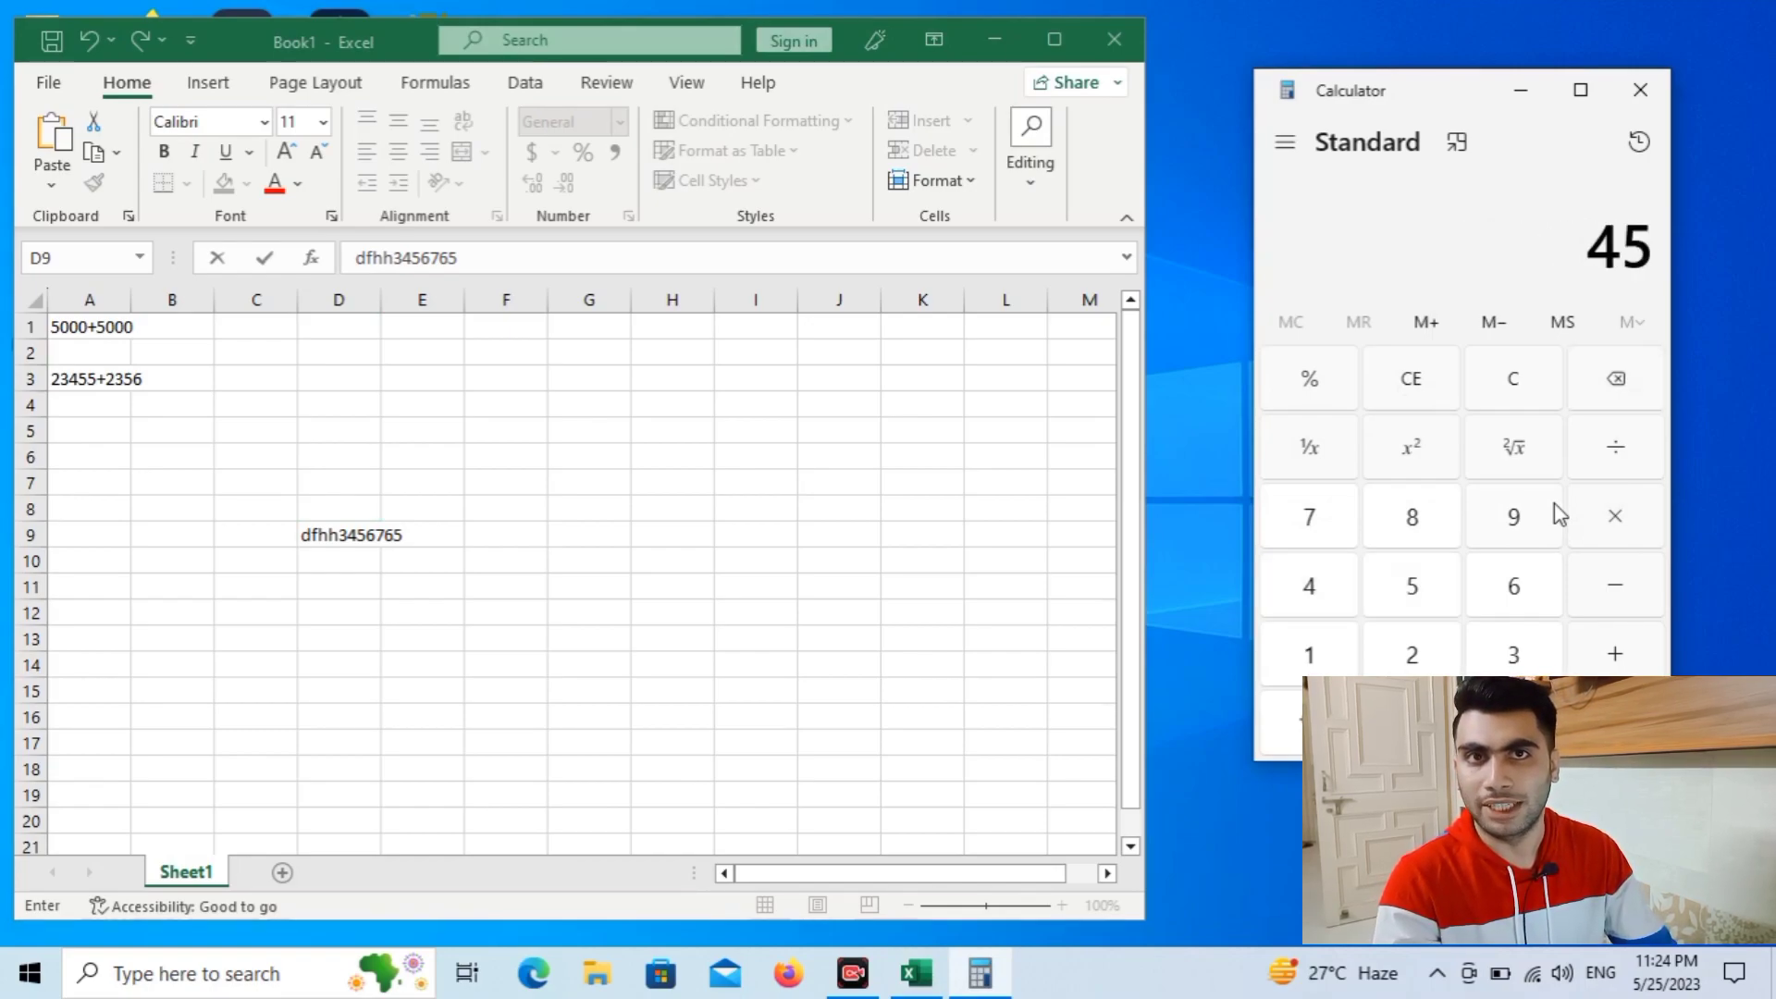
{"action": "key", "text": "plus"}
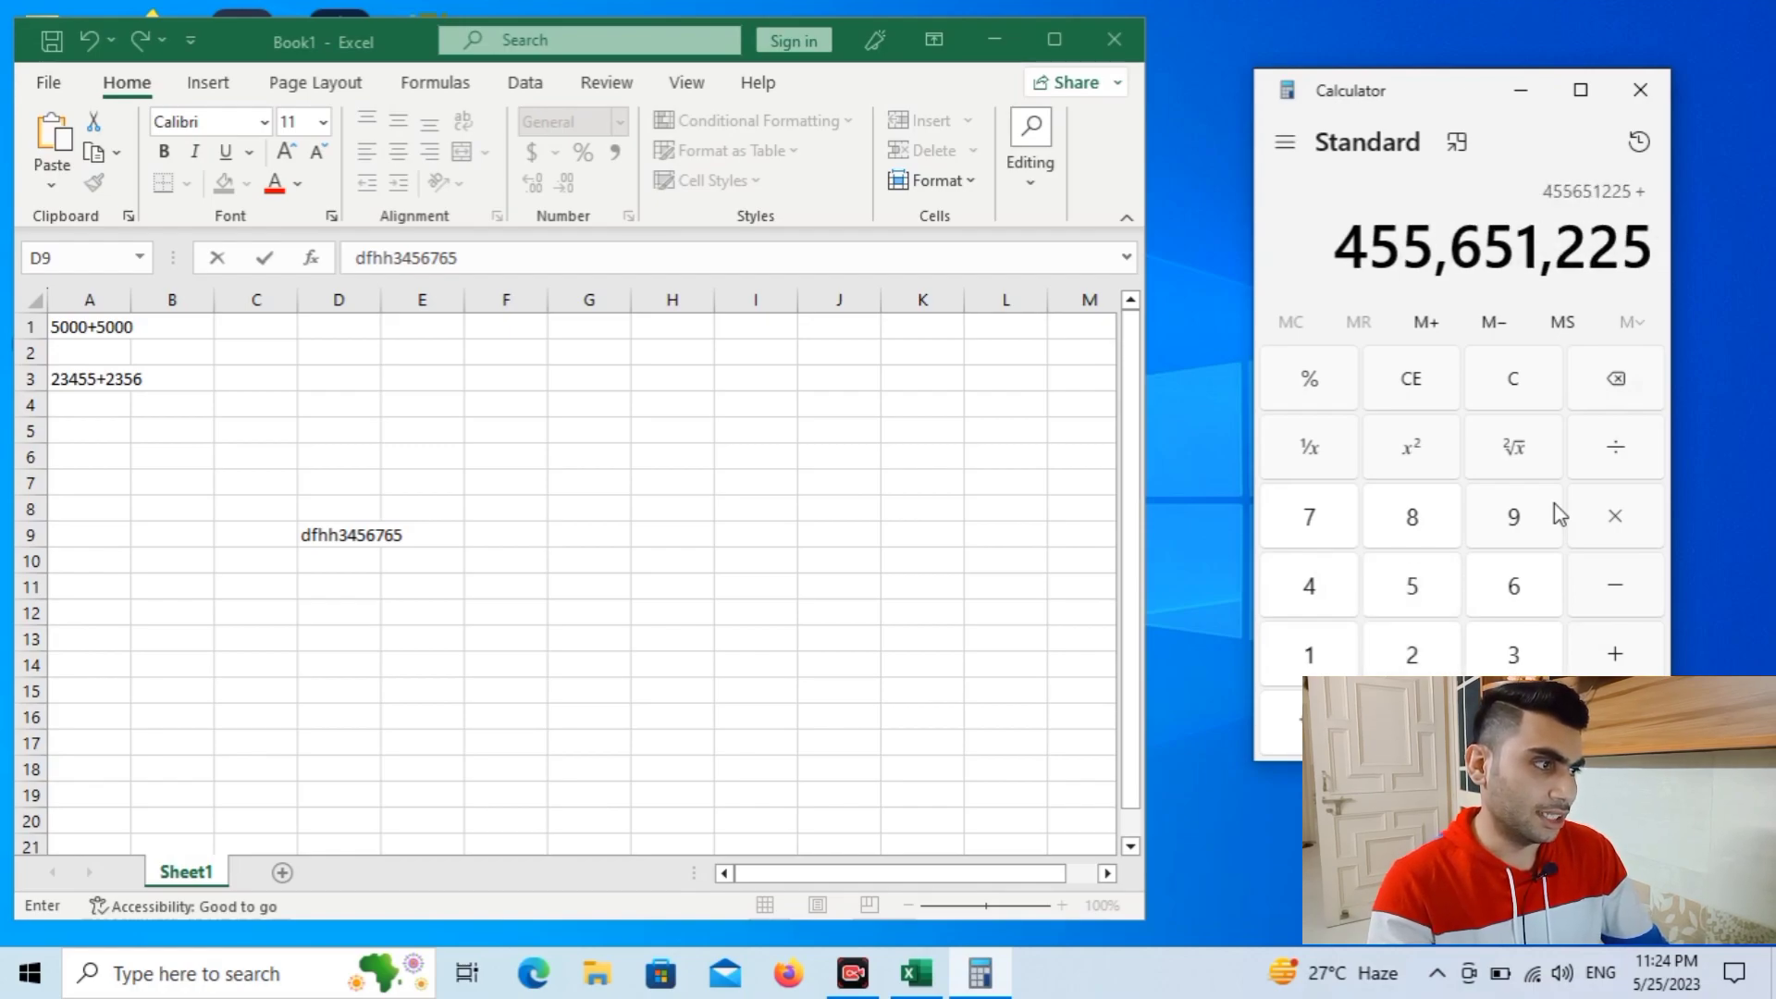
{"action": "type", "text": "2,155,255"}
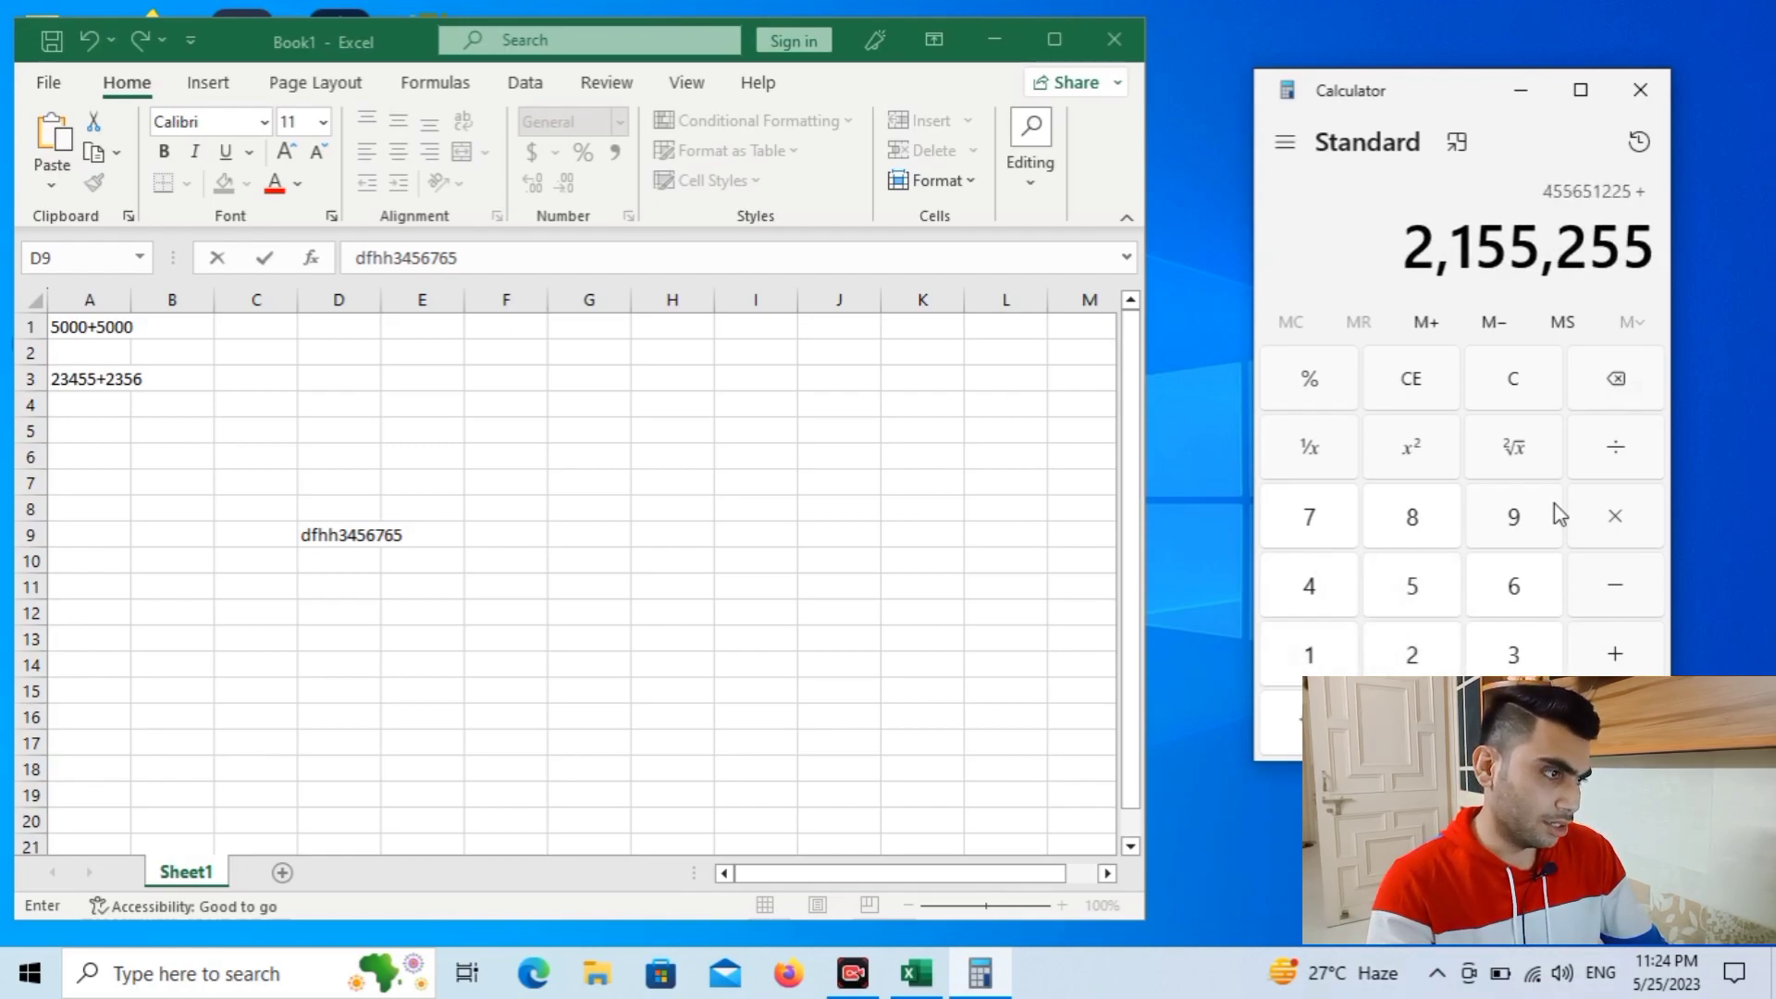
{"action": "key", "text": "Return"}
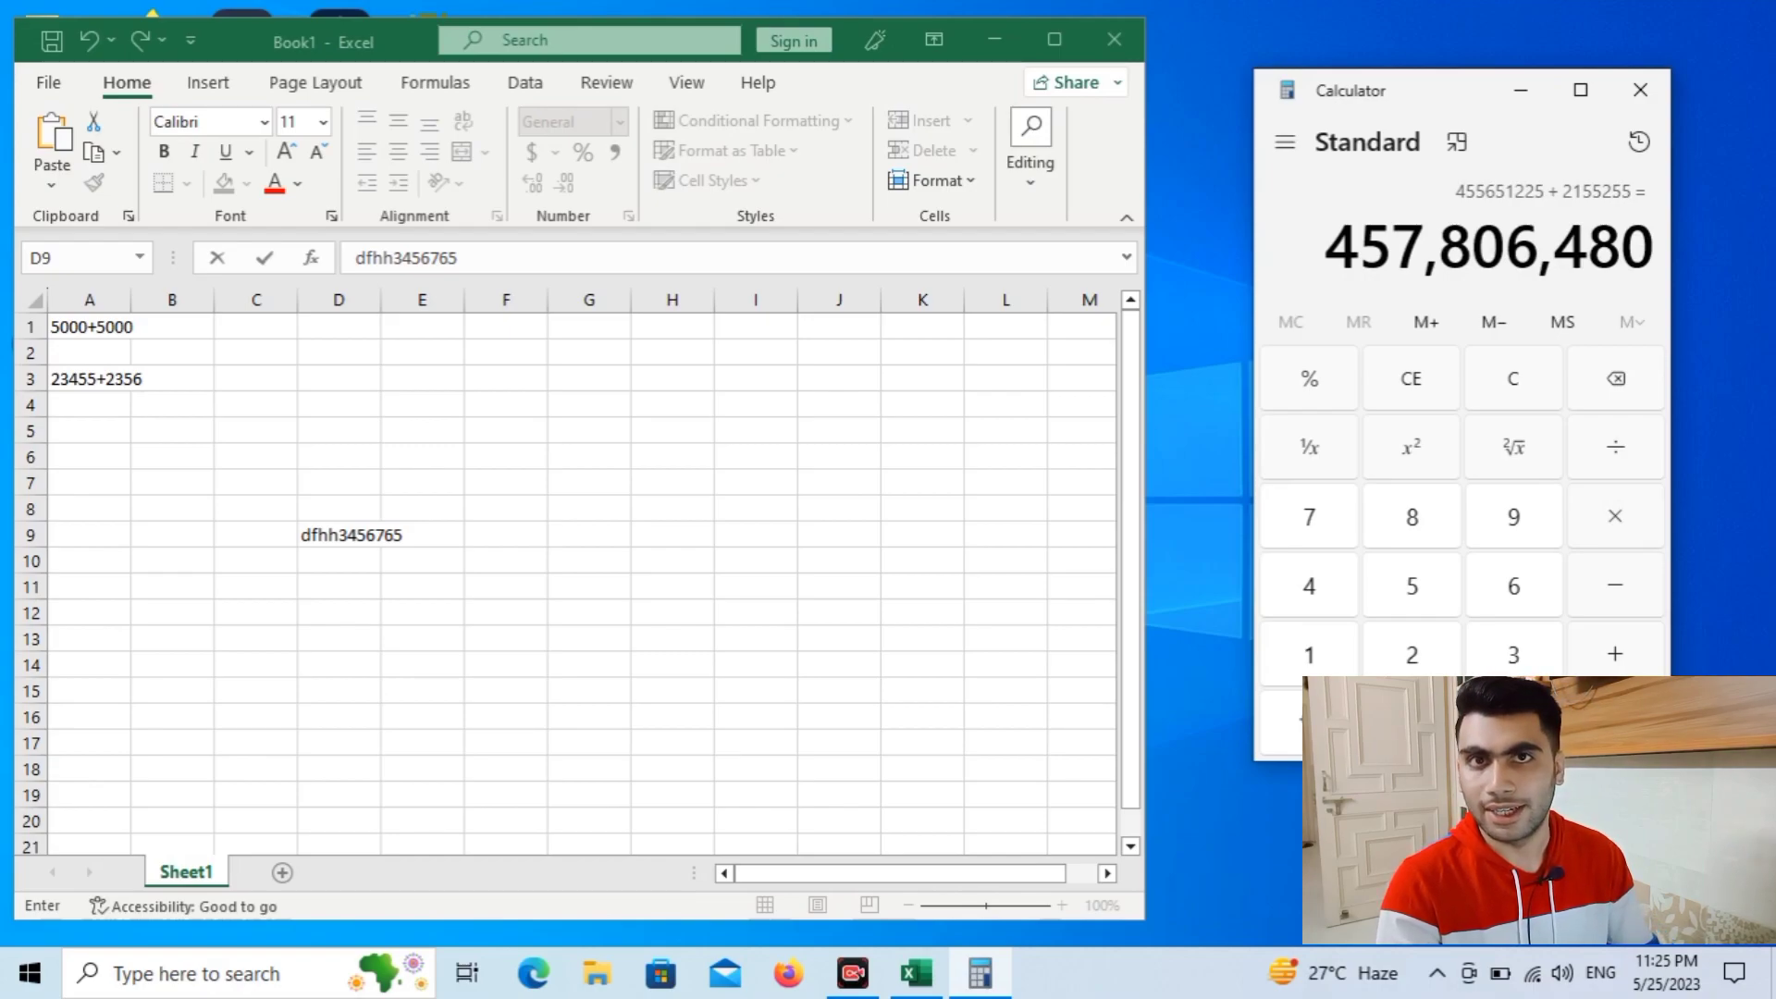
- Clear the Calculator result and multiply 8552 by 6589
{"action": "left_click", "coordinate": [1415, 377]}
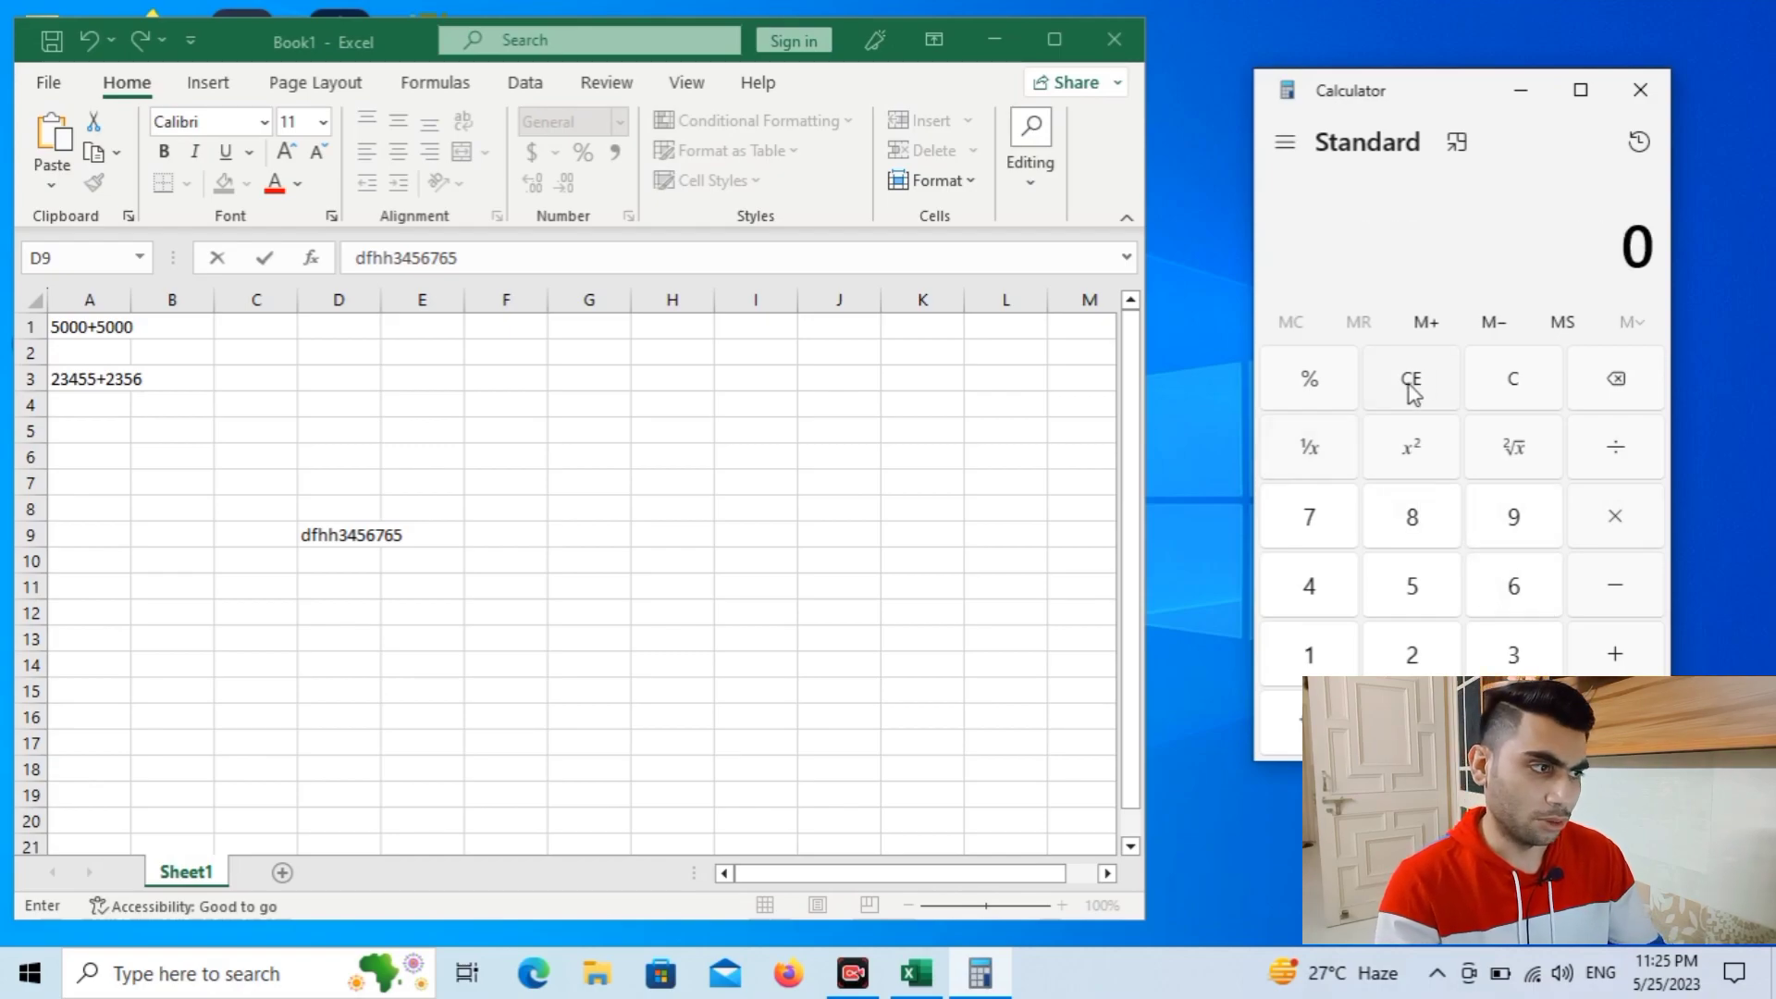
{"action": "left_click", "coordinate": [1408, 531]}
{"action": "left_click", "coordinate": [1409, 592]}
{"action": "left_click", "coordinate": [1410, 592]}
{"action": "left_click", "coordinate": [1408, 653]}
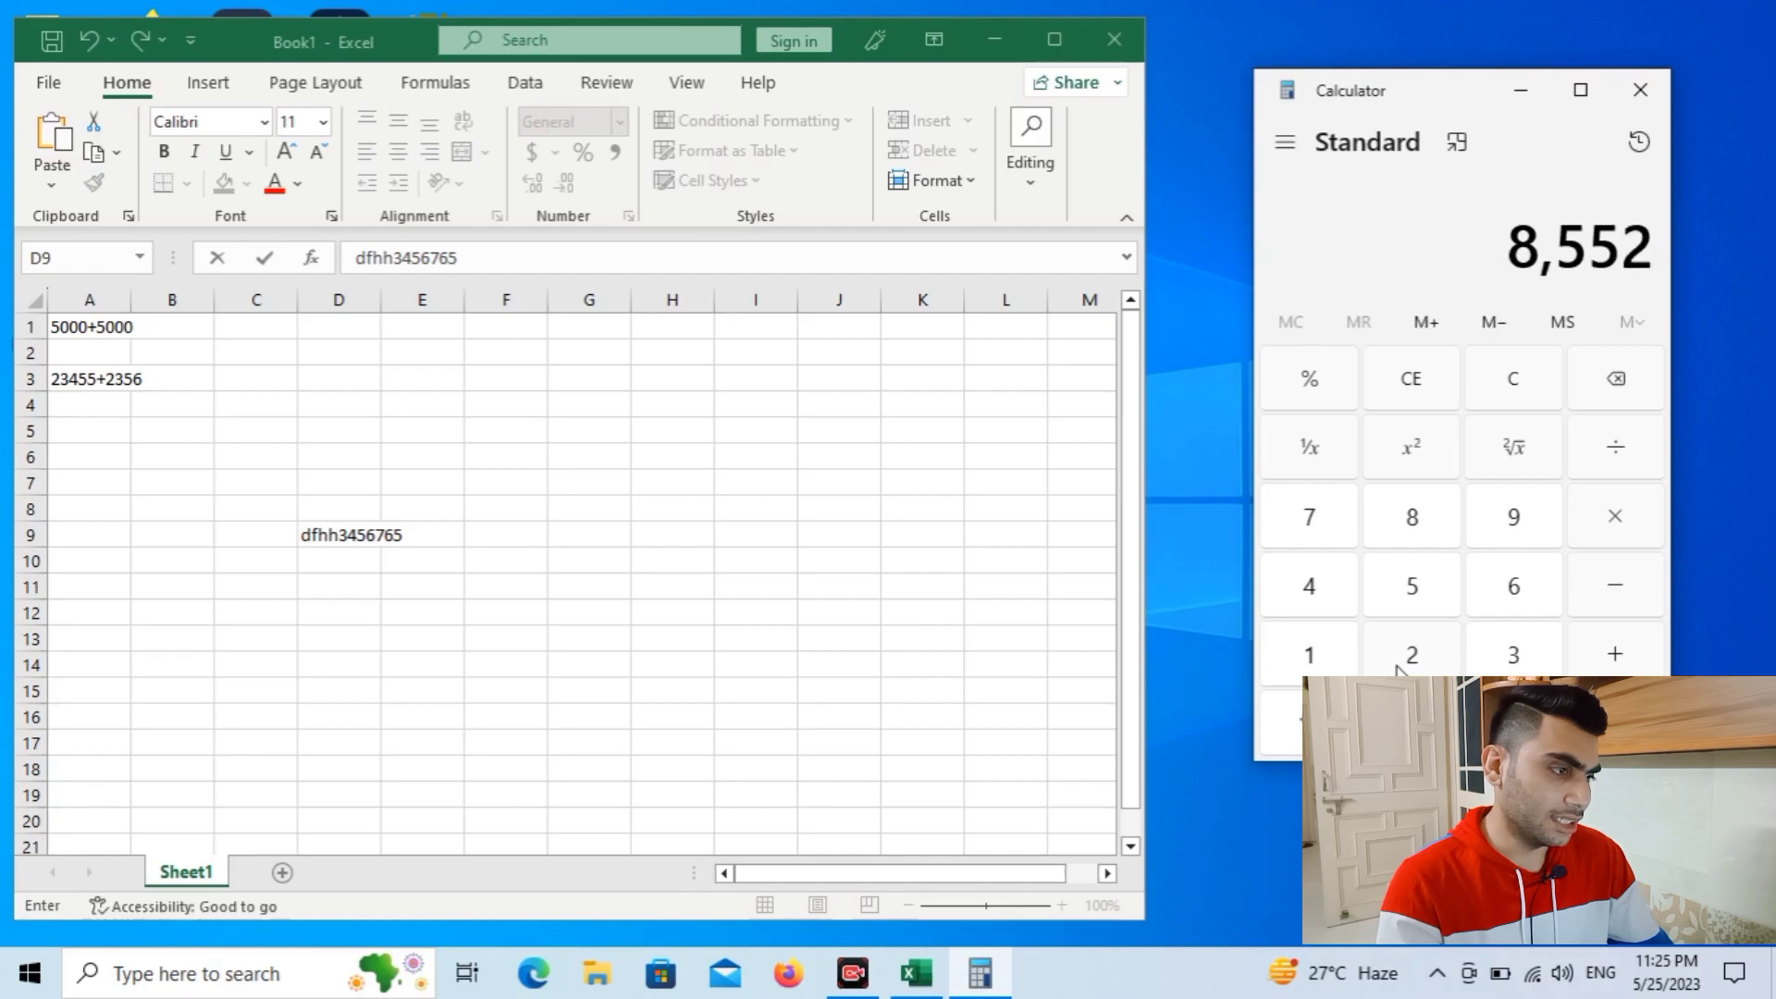
{"action": "left_click", "coordinate": [1614, 516]}
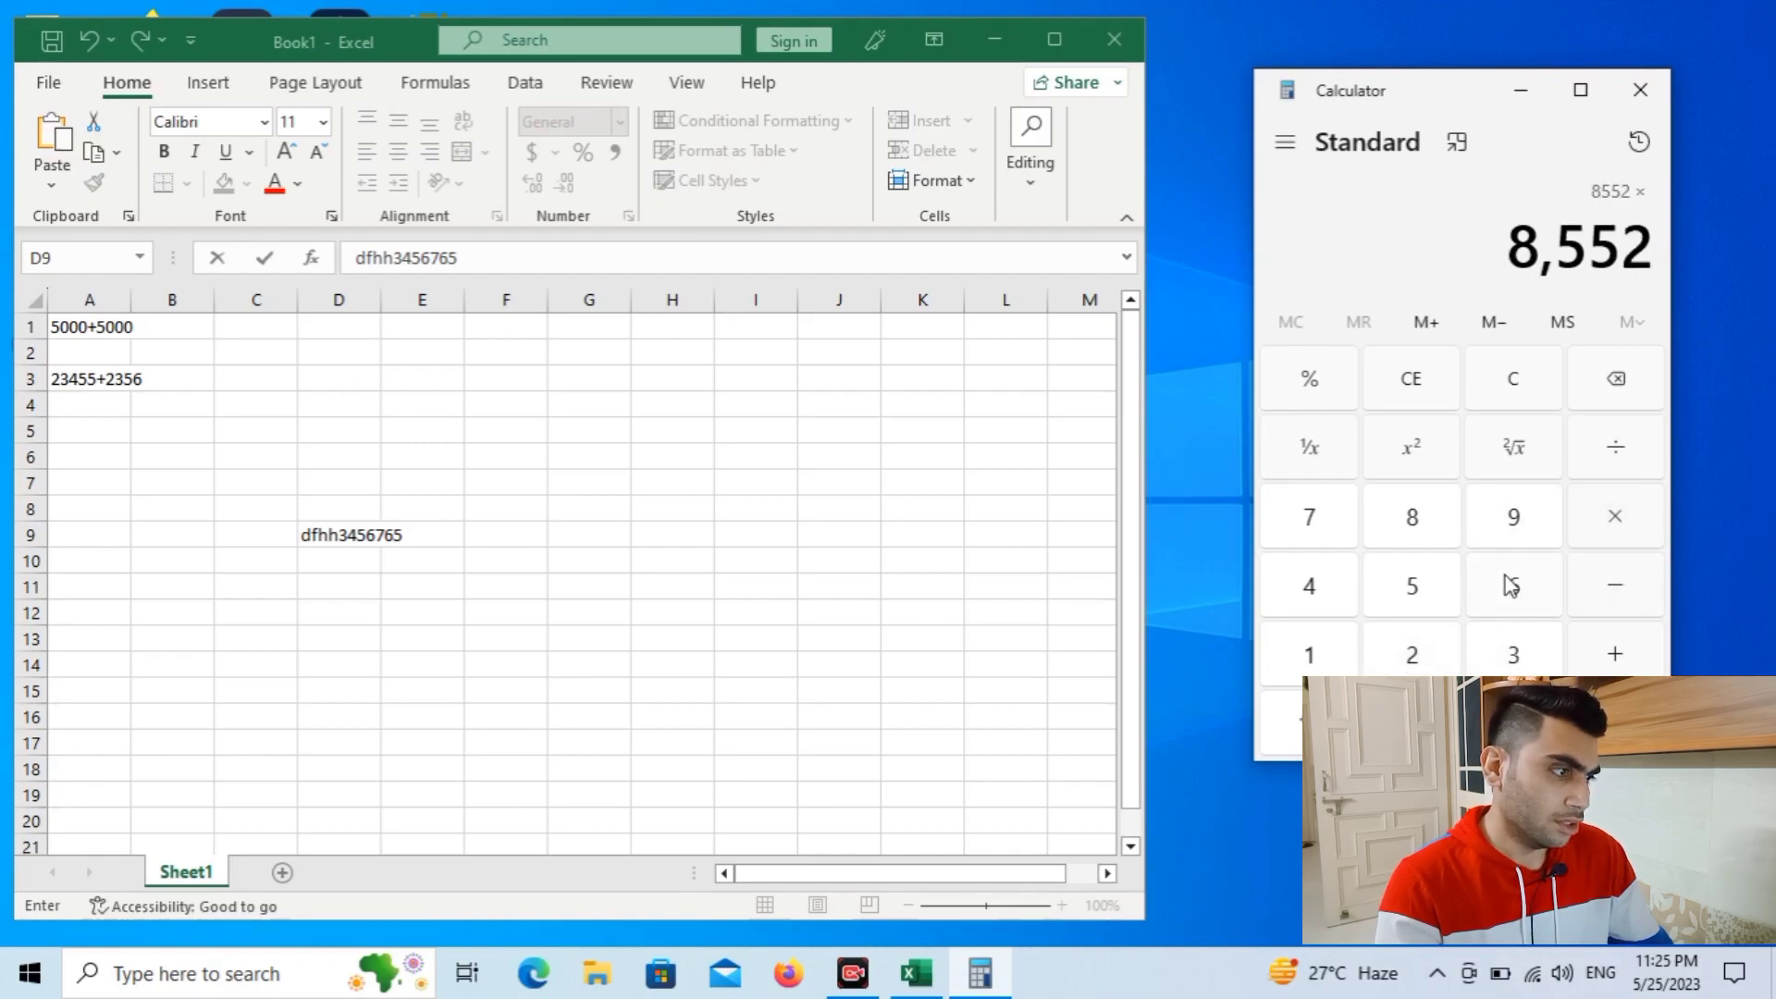
{"action": "left_click", "coordinate": [1511, 582]}
{"action": "left_click", "coordinate": [1422, 591]}
{"action": "left_click", "coordinate": [1421, 519]}
{"action": "left_click", "coordinate": [1506, 523]}
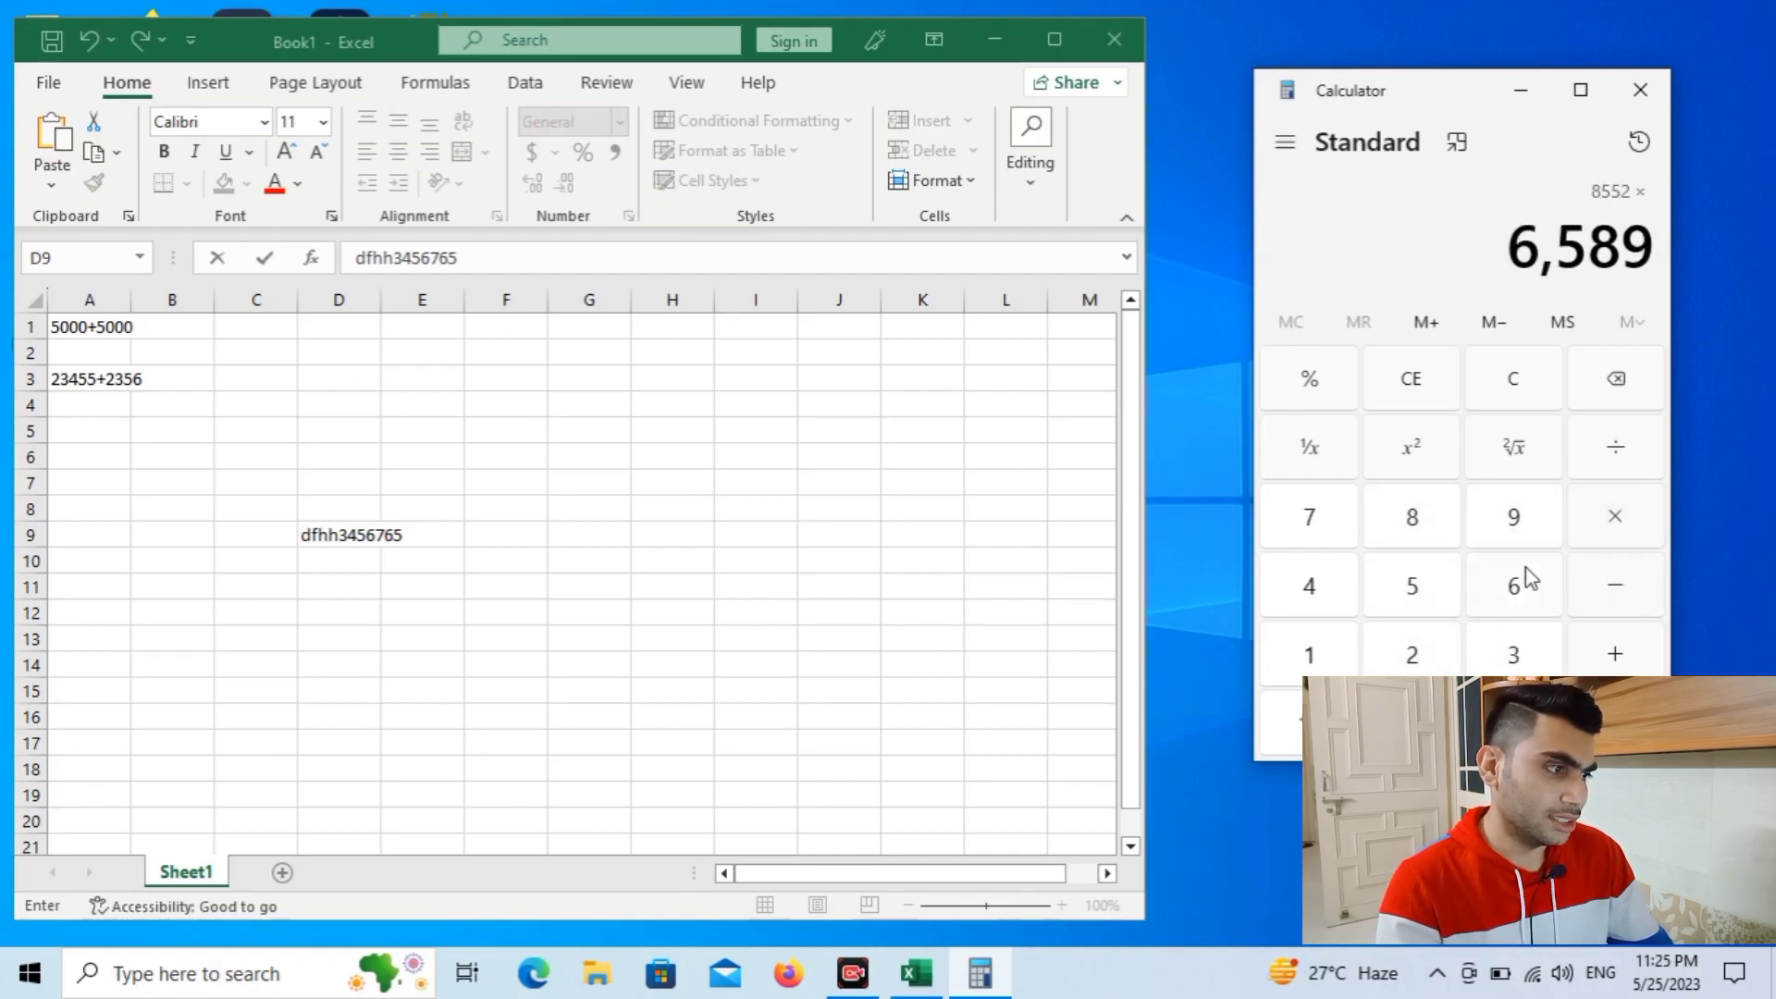
{"action": "key", "text": "Return"}
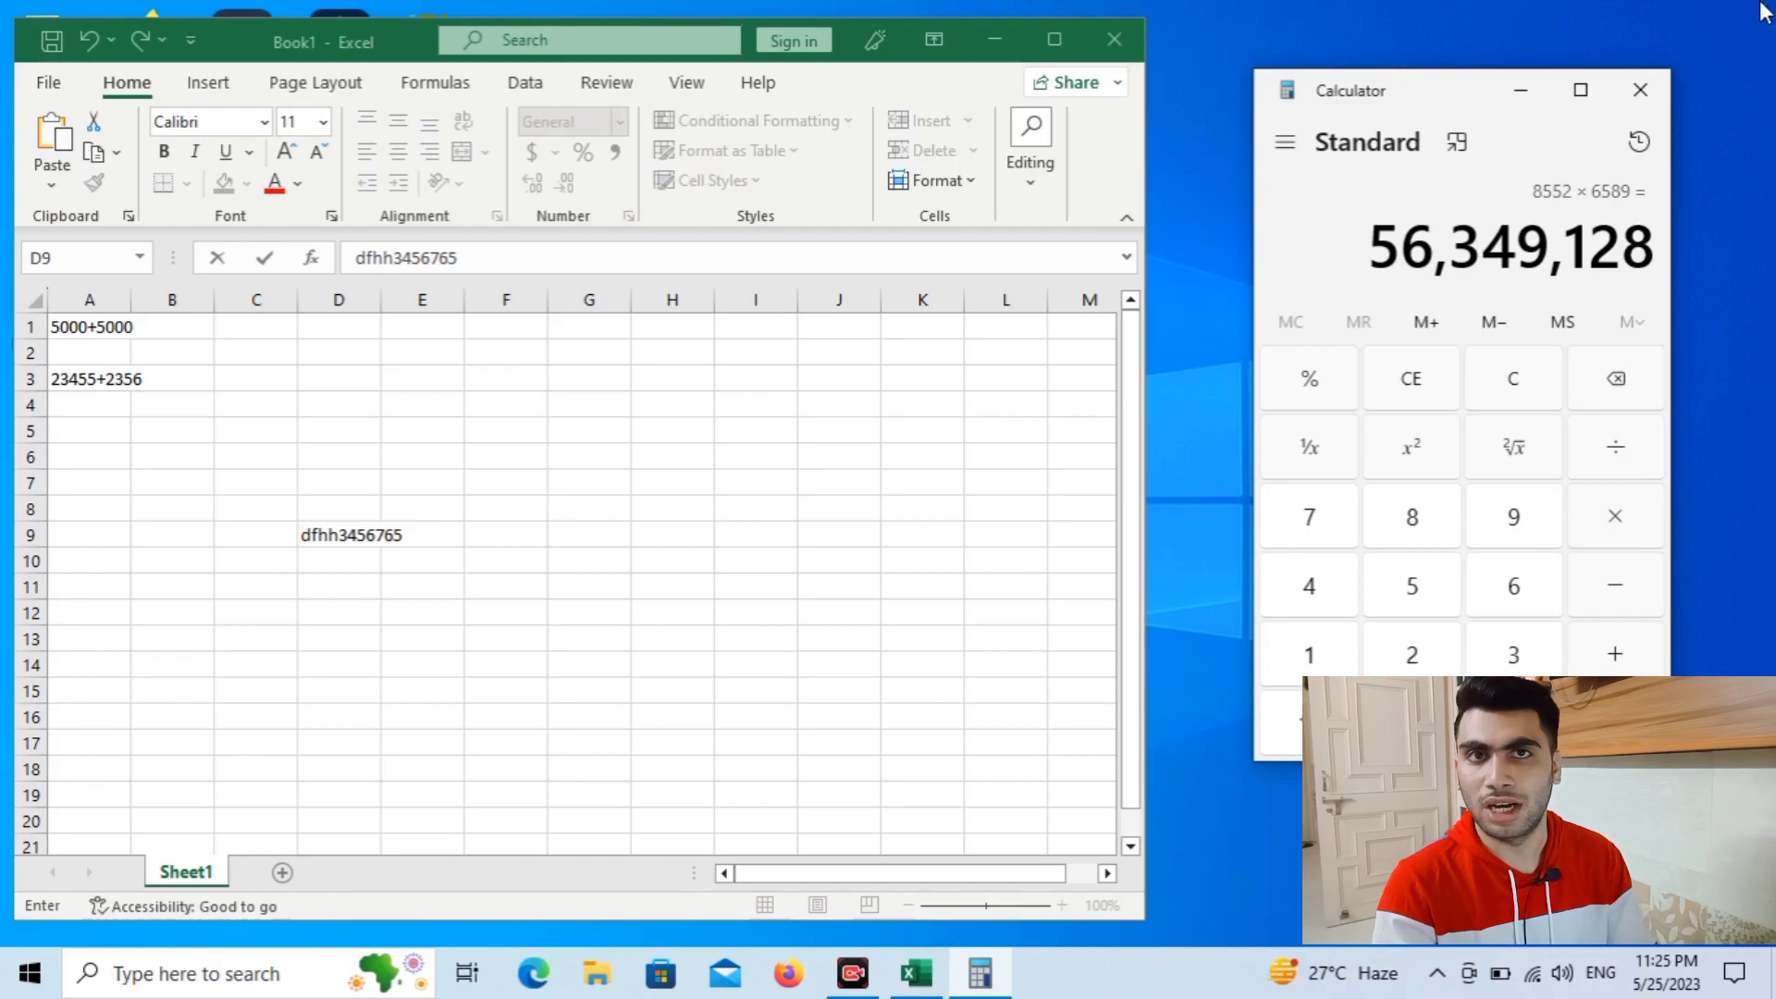
- Close Excel without saving Book1 and open a new blank document in Word
{"action": "left_click", "coordinate": [1112, 39]}
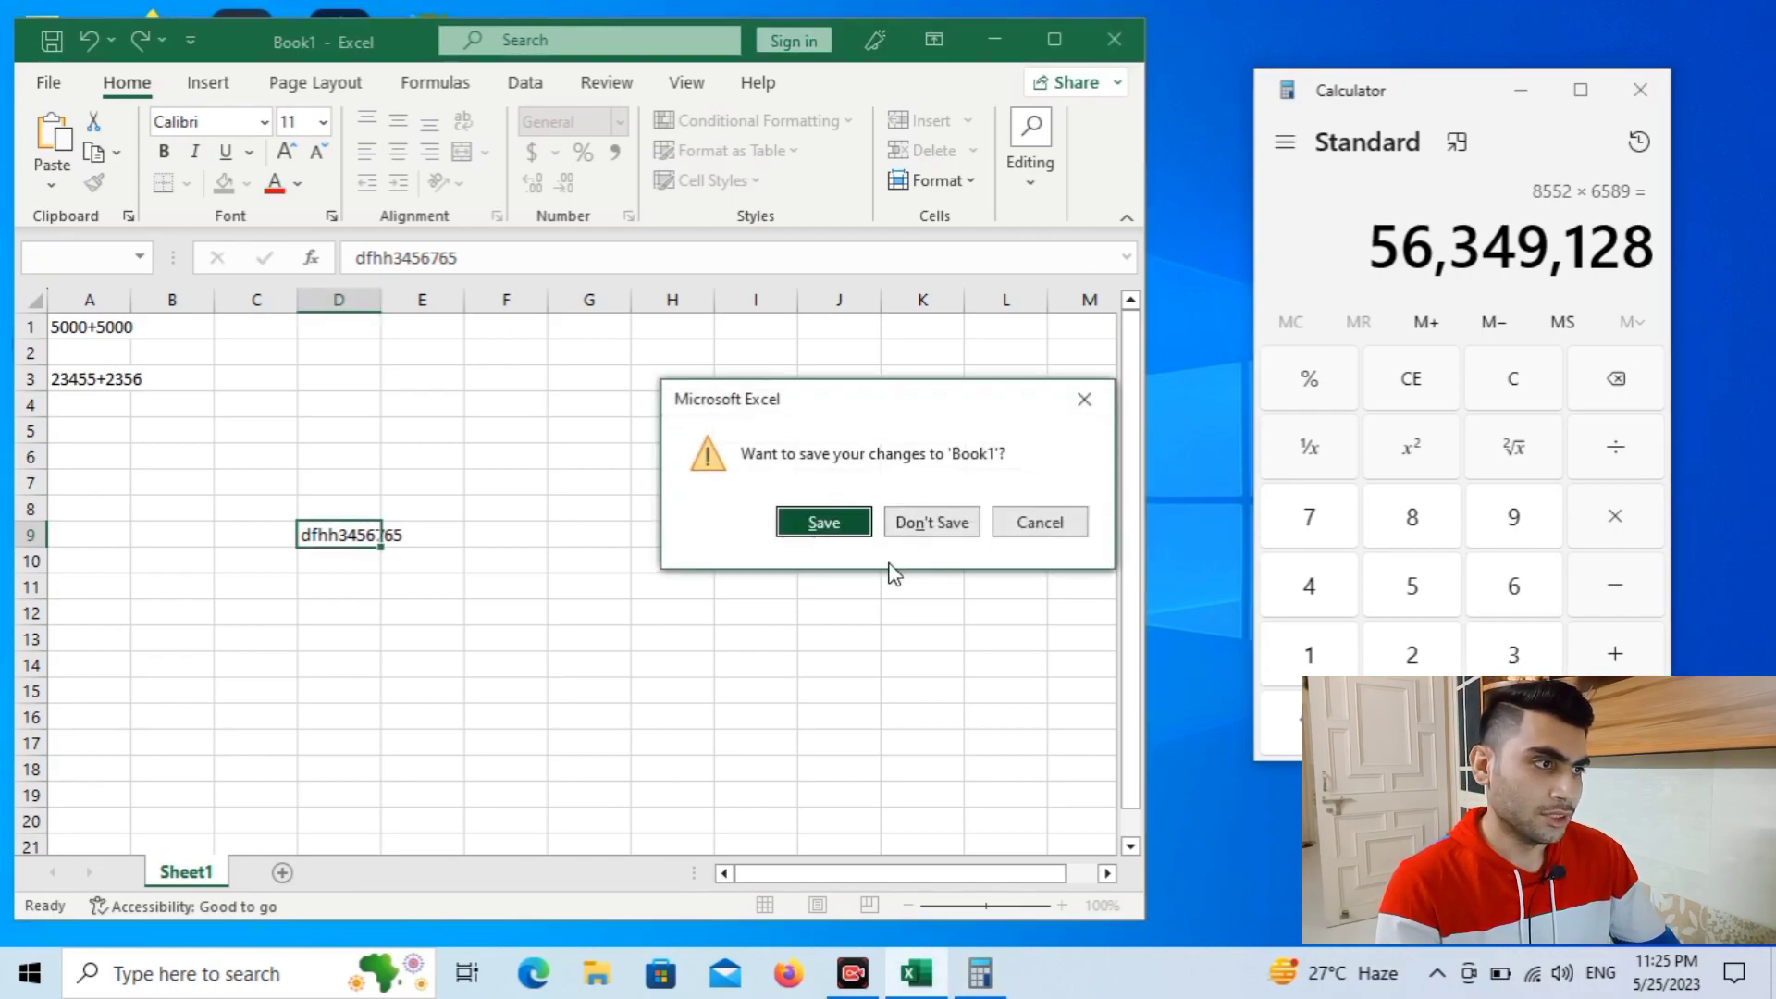
{"action": "left_click", "coordinate": [928, 525]}
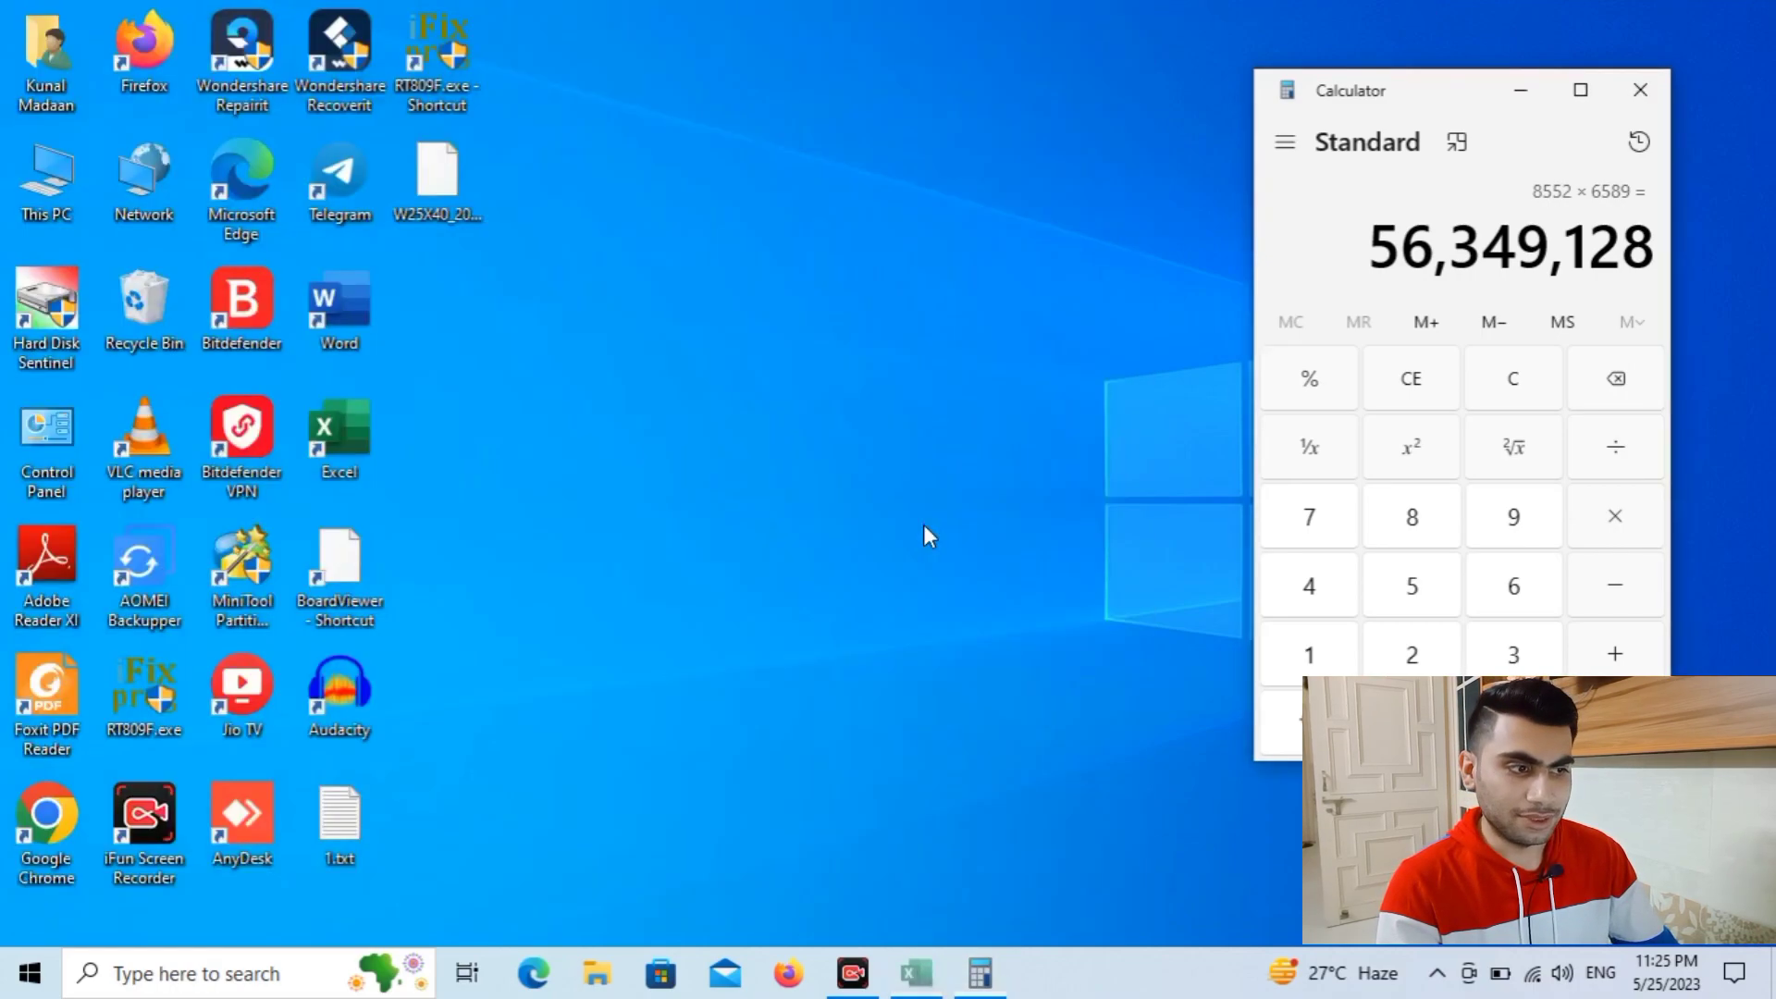
{"action": "double_click", "coordinate": [301, 315]}
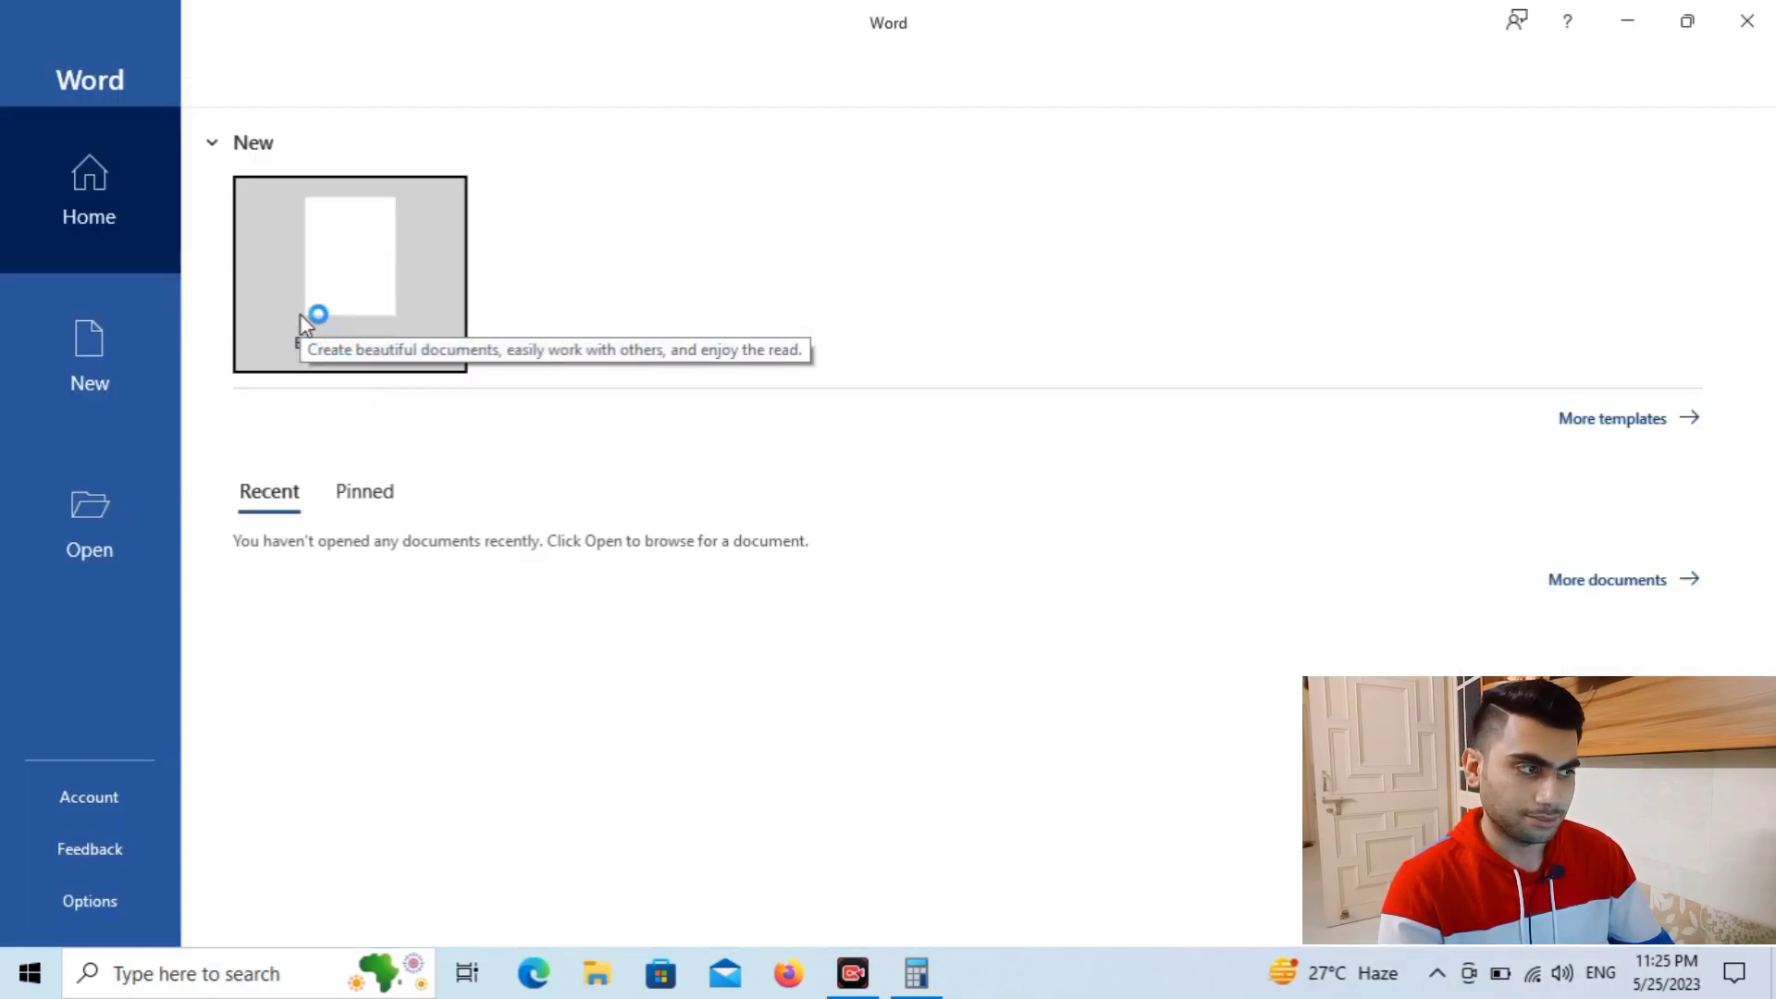
{"action": "left_click", "coordinate": [368, 278]}
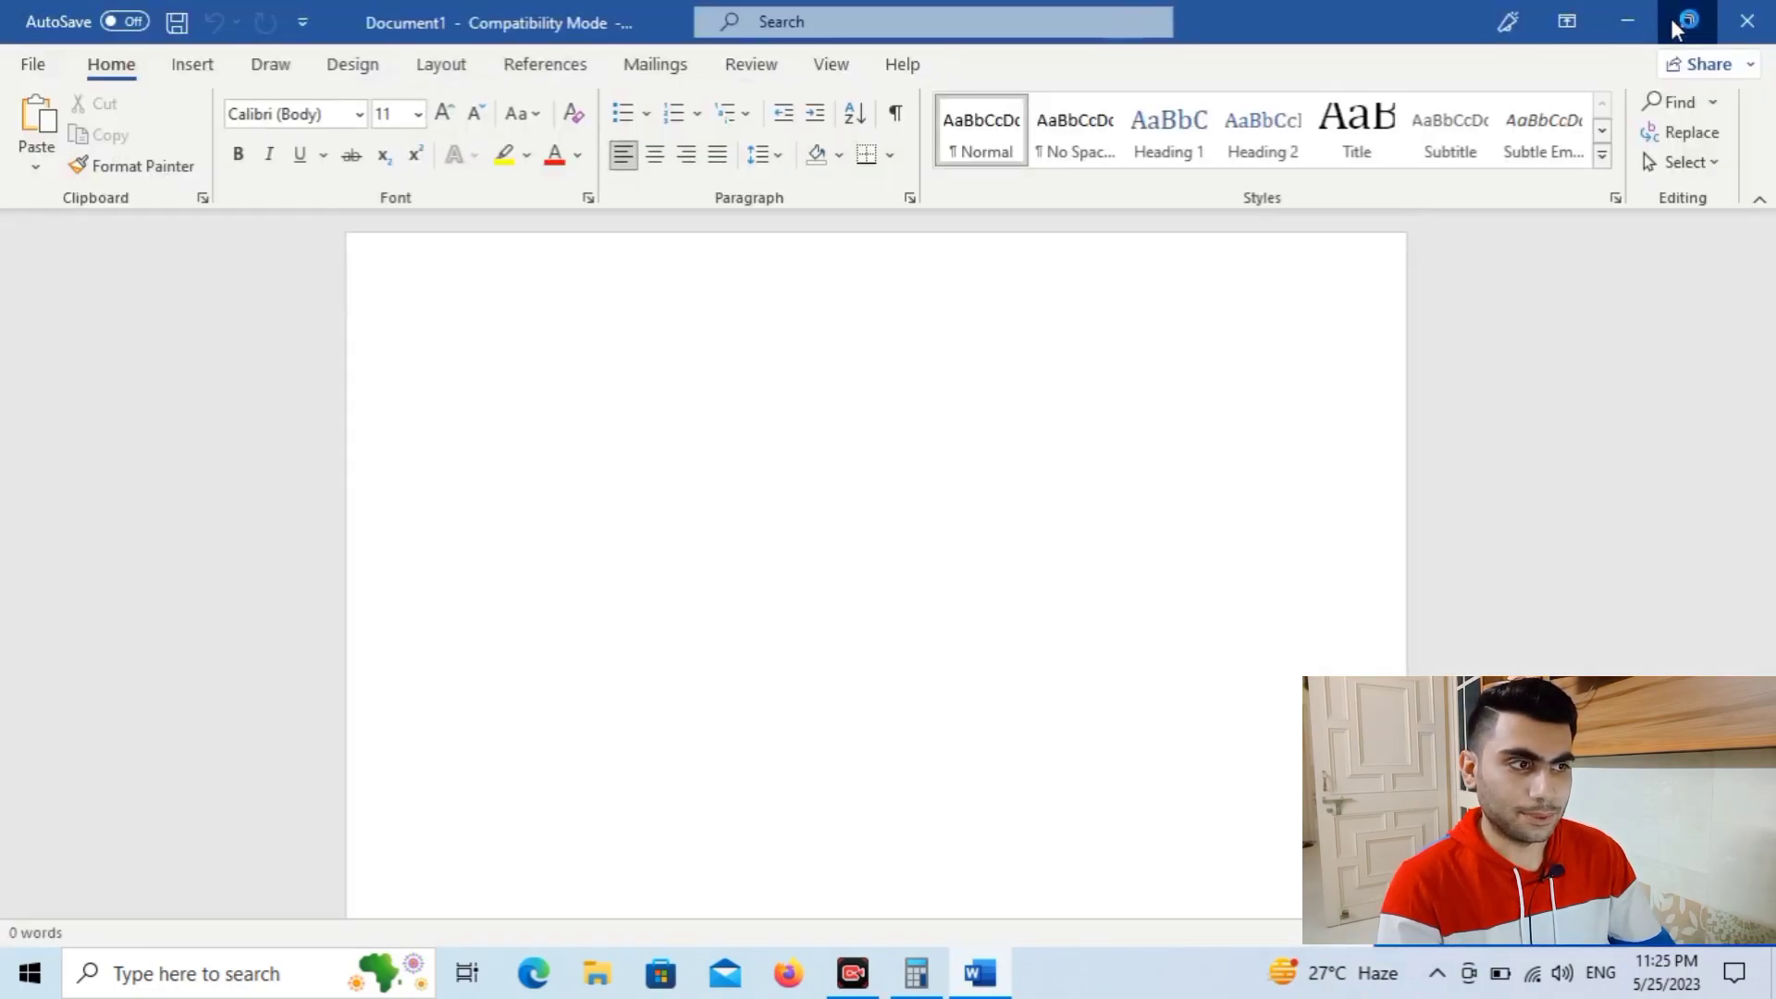
- Restore the Word window down and place it beside Calculator, making it taller and wider
{"action": "left_click", "coordinate": [1687, 17]}
{"action": "left_click_drag", "start_coordinate": [1366, 205], "coordinate": [1046, 222]}
{"action": "left_click_drag", "start_coordinate": [512, 718], "coordinate": [507, 899]}
{"action": "left_click_drag", "start_coordinate": [1050, 535], "coordinate": [1176, 539]}
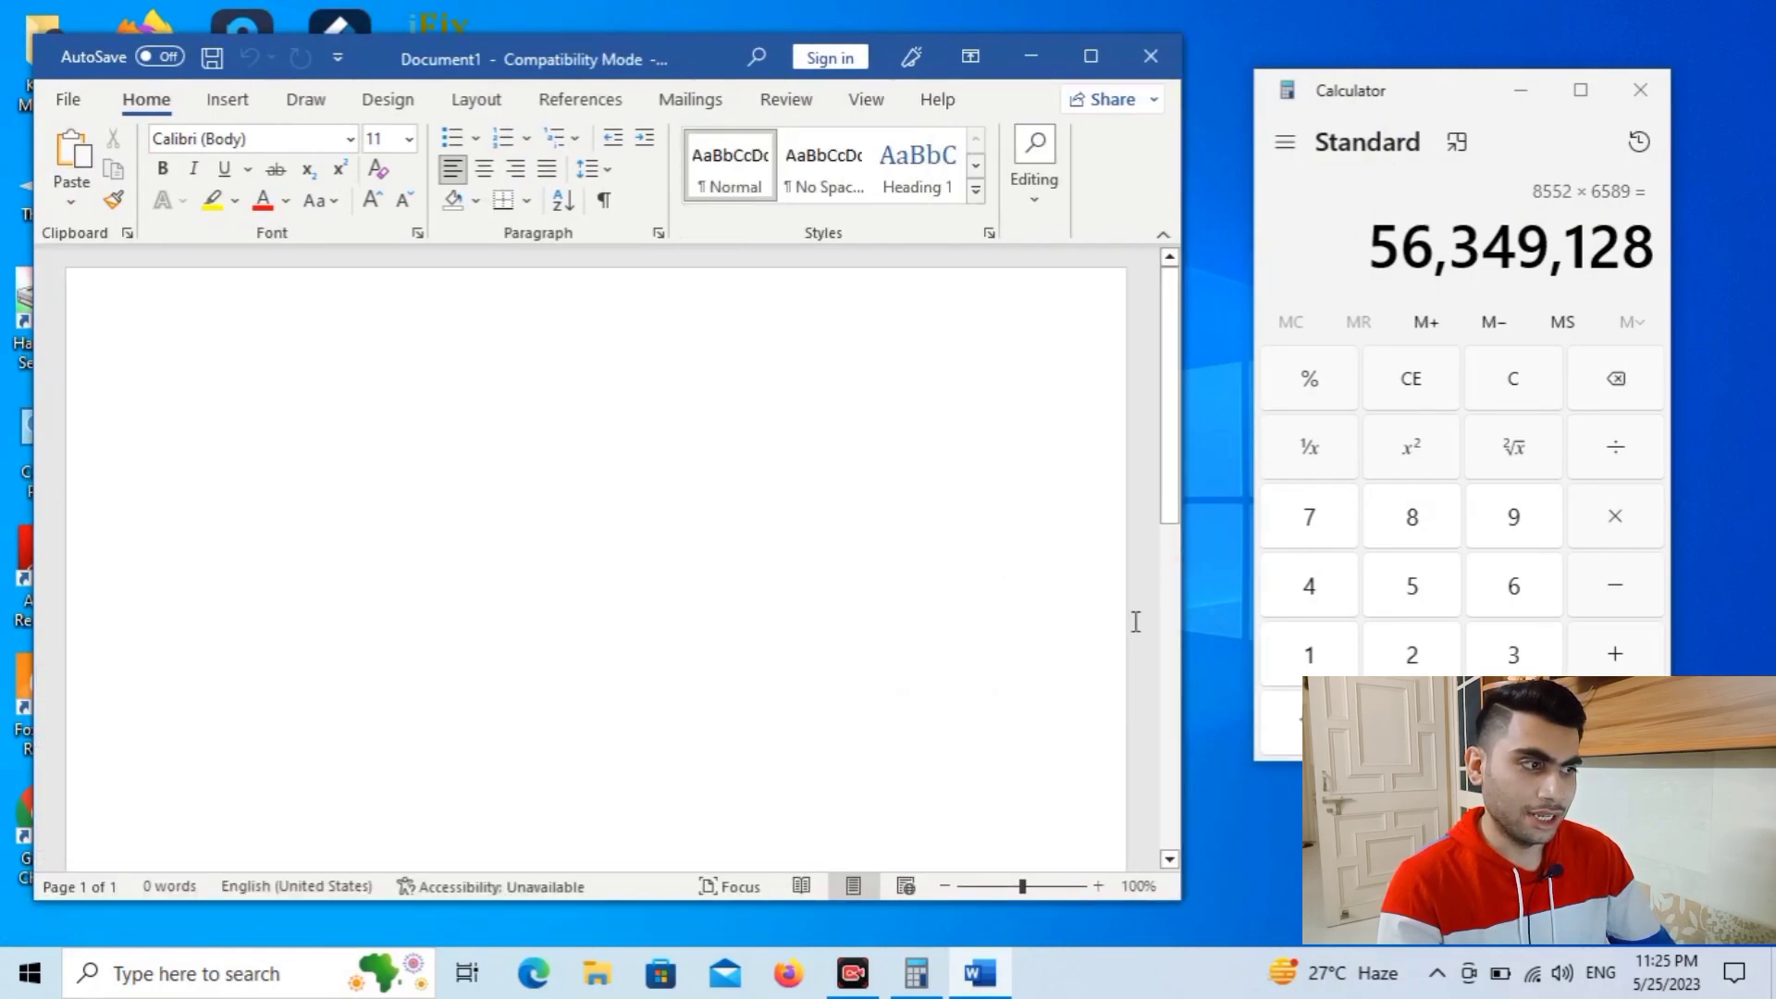